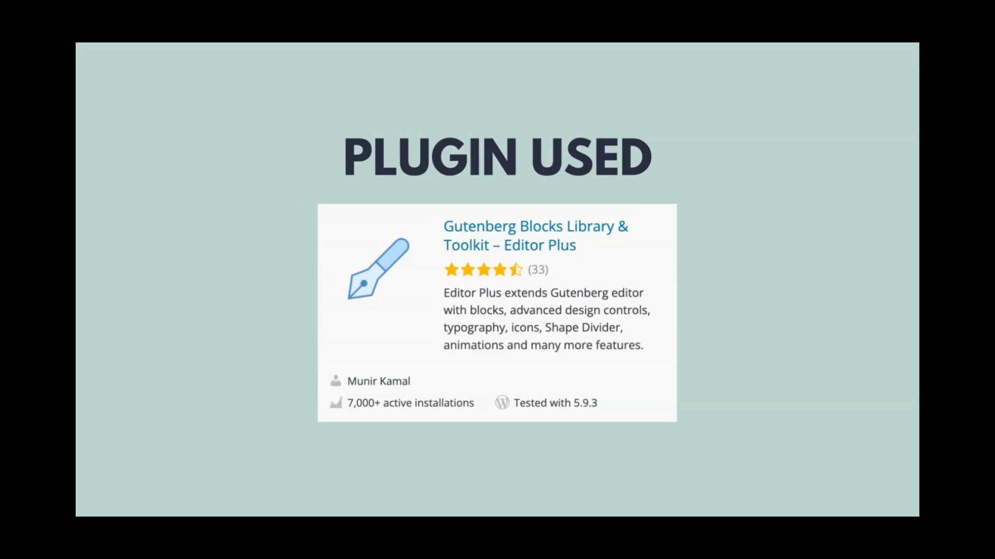
# Step: Insert a Columns block with the one-column layout inside the existing Group block
pyautogui.click(257, 129)
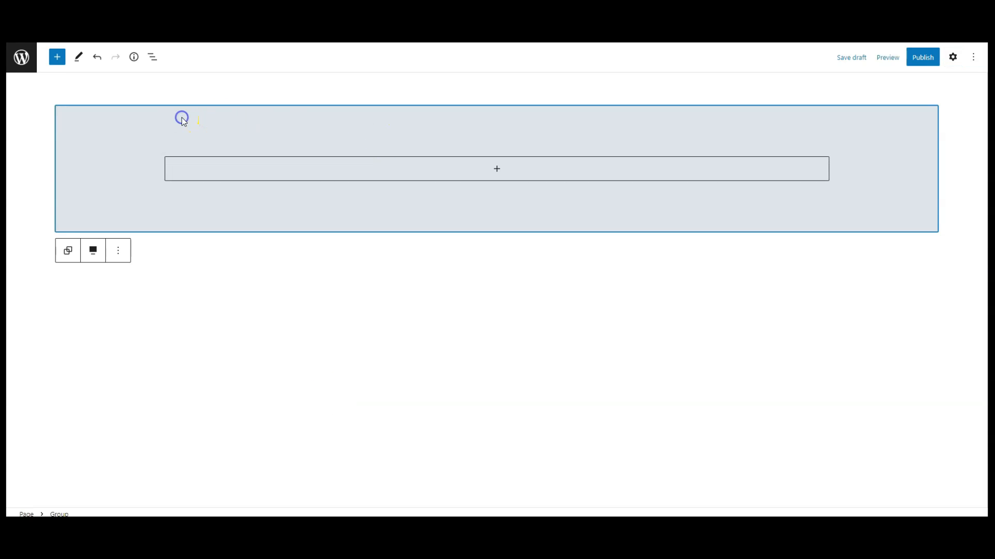
pyautogui.click(153, 55)
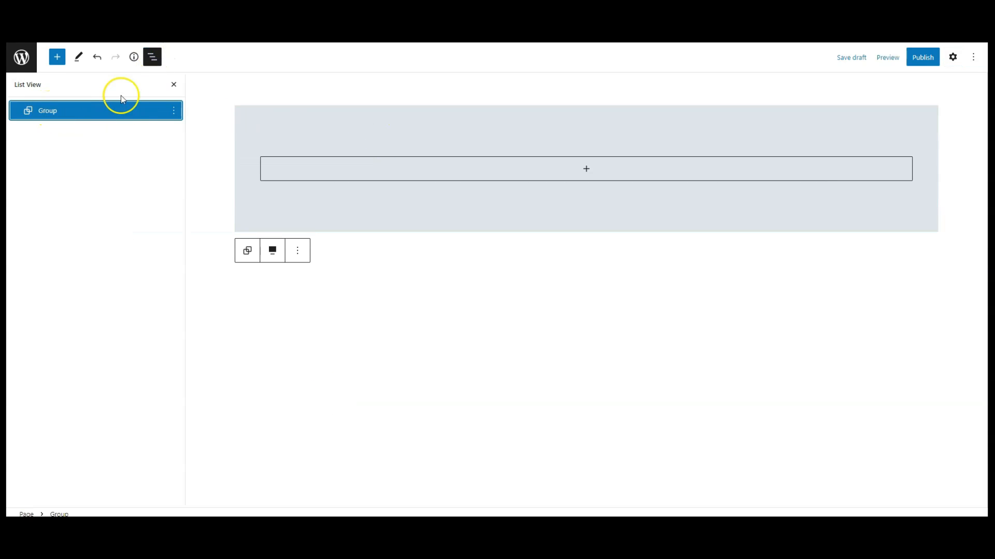
pyautogui.click(150, 56)
pyautogui.click(424, 166)
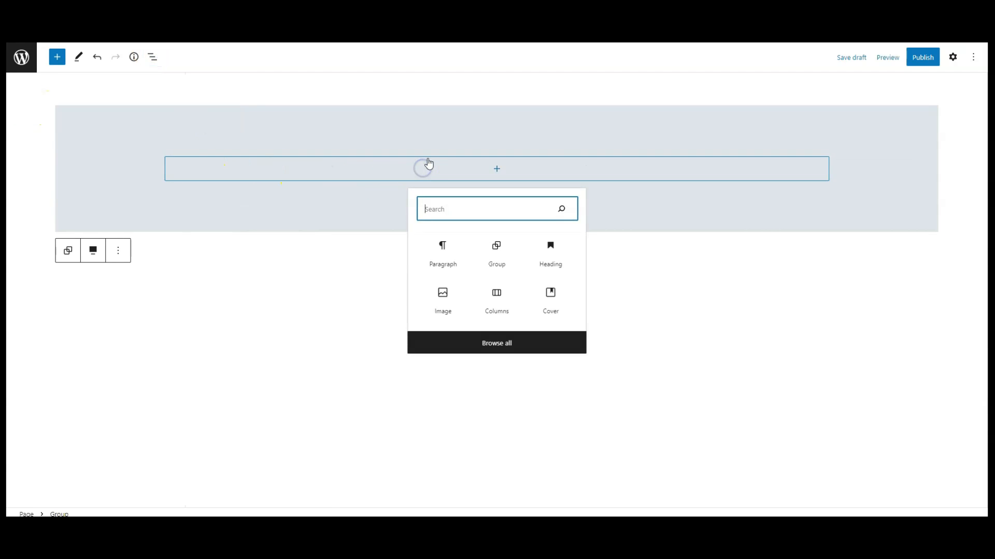
pyautogui.write('colu')
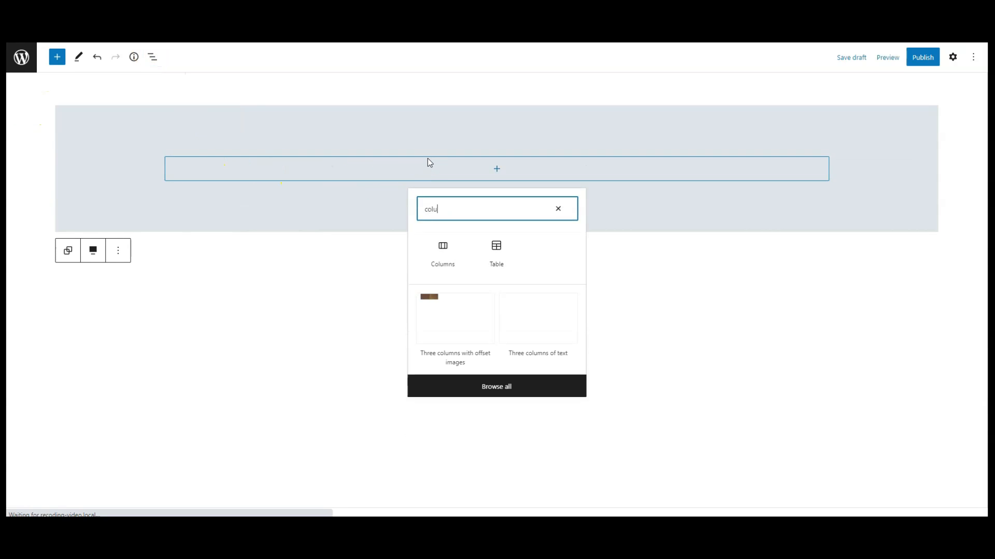
pyautogui.click(442, 249)
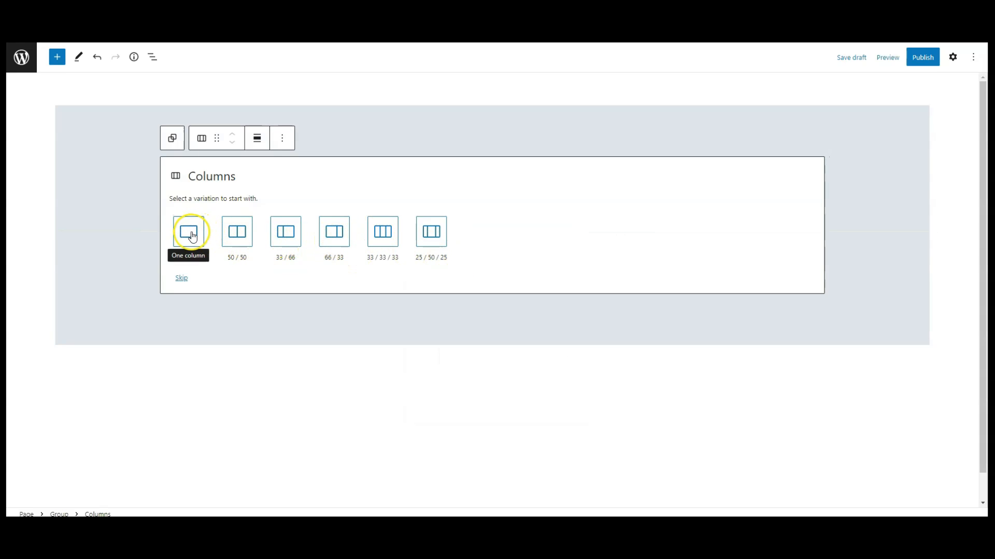
pyautogui.click(192, 236)
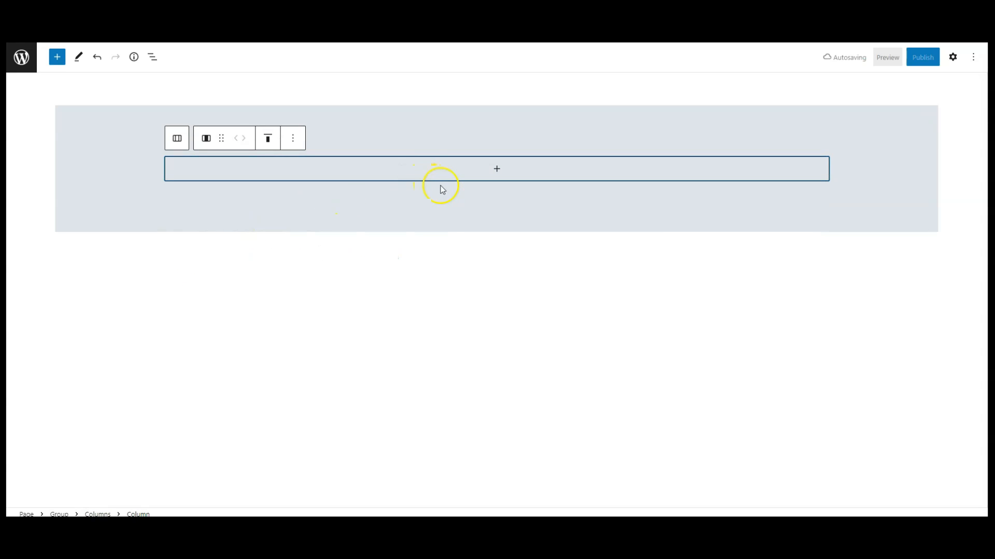
# Step: Show the block list view and nest a Group block inside the single column
pyautogui.click(152, 57)
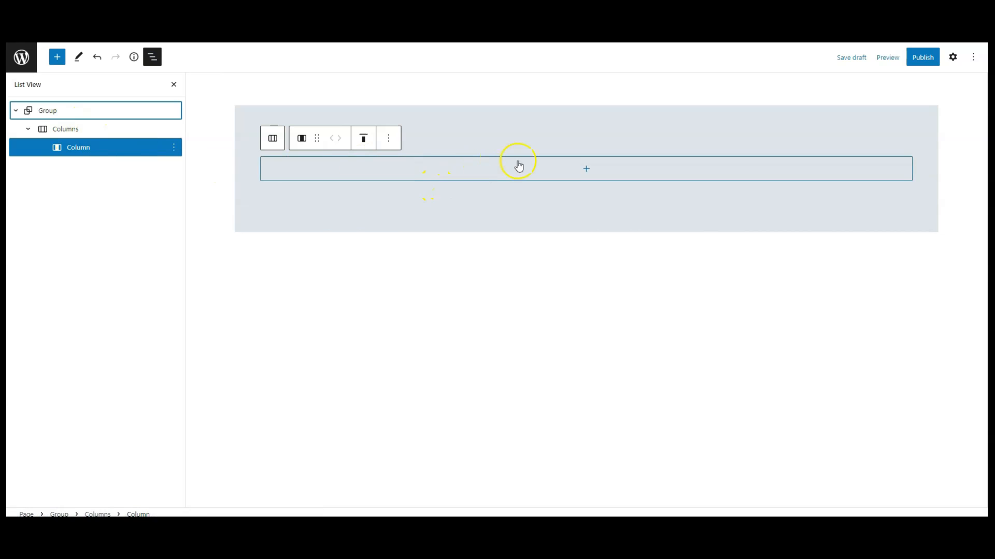
pyautogui.click(536, 165)
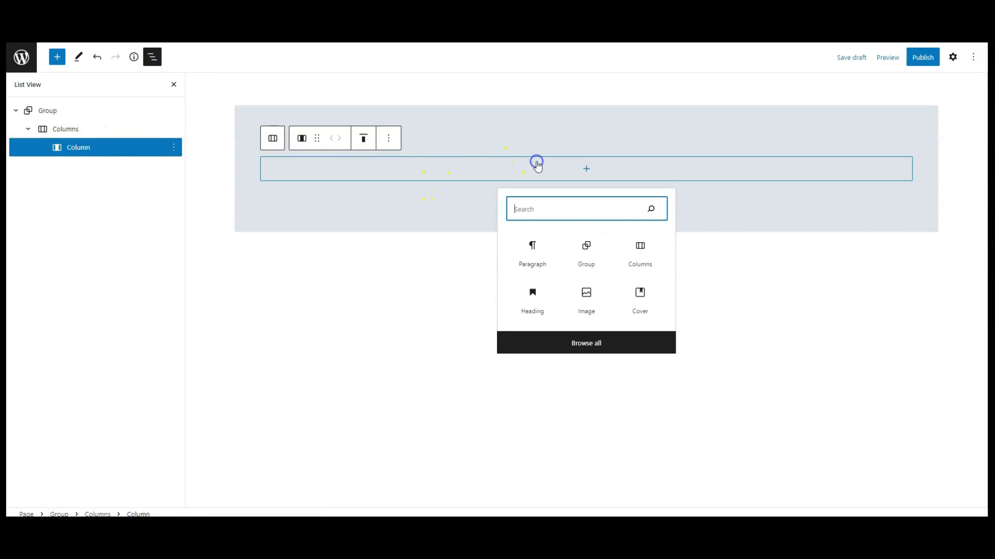
pyautogui.click(585, 262)
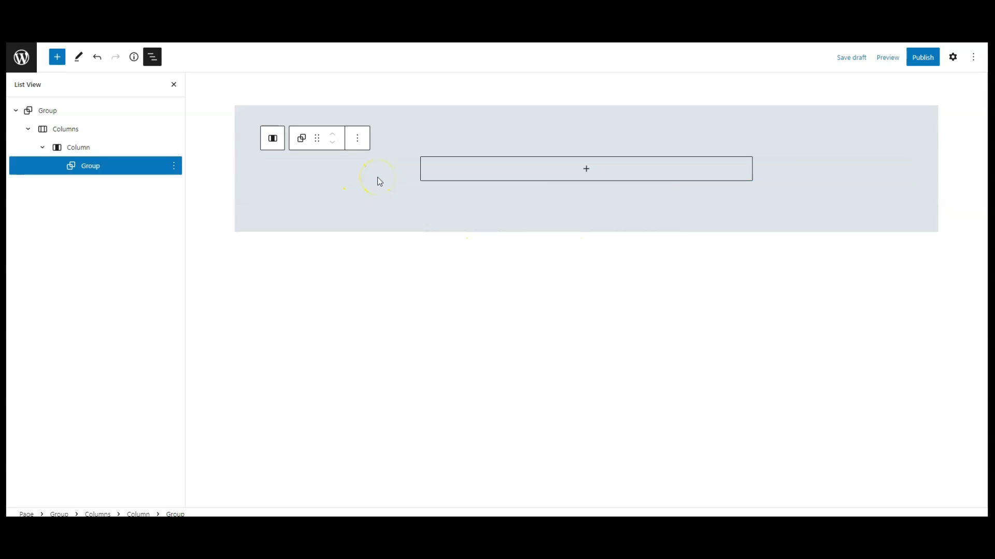
# Step: Add a Heading block inside the nested group with the text "Basic"
pyautogui.click(564, 168)
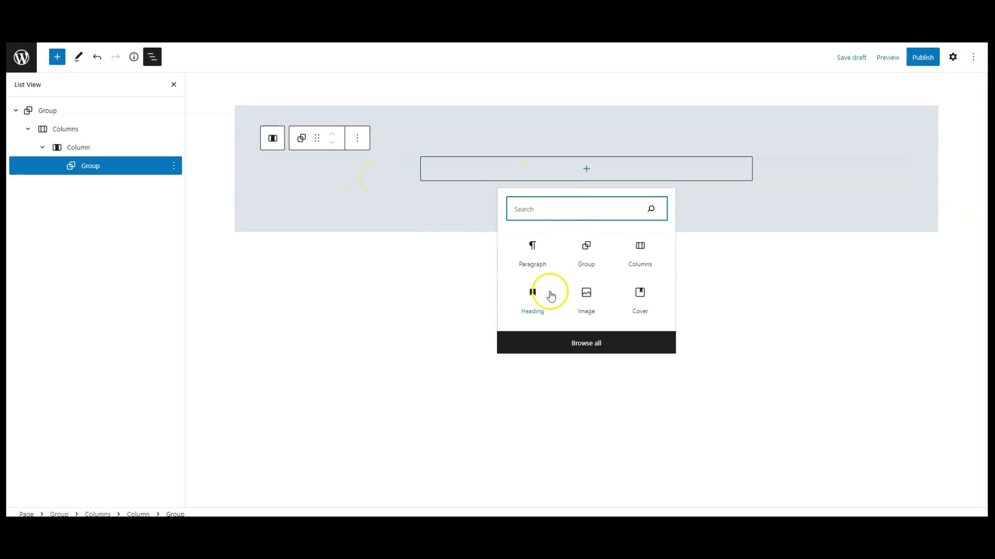
pyautogui.click(539, 299)
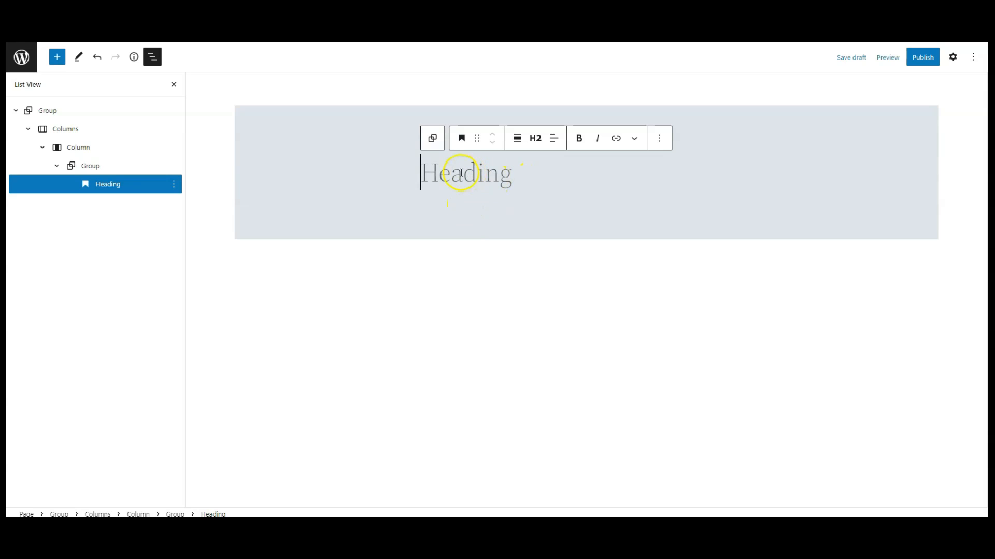
pyautogui.write('Basic')
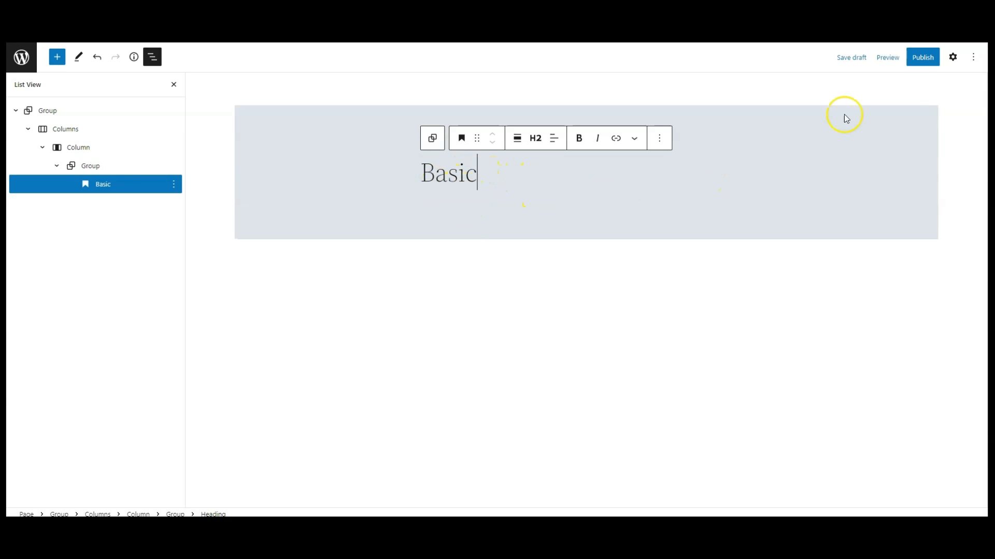
# Step: Set the Basic heading's typography to Bold weight and size 30 in the block settings
pyautogui.click(952, 57)
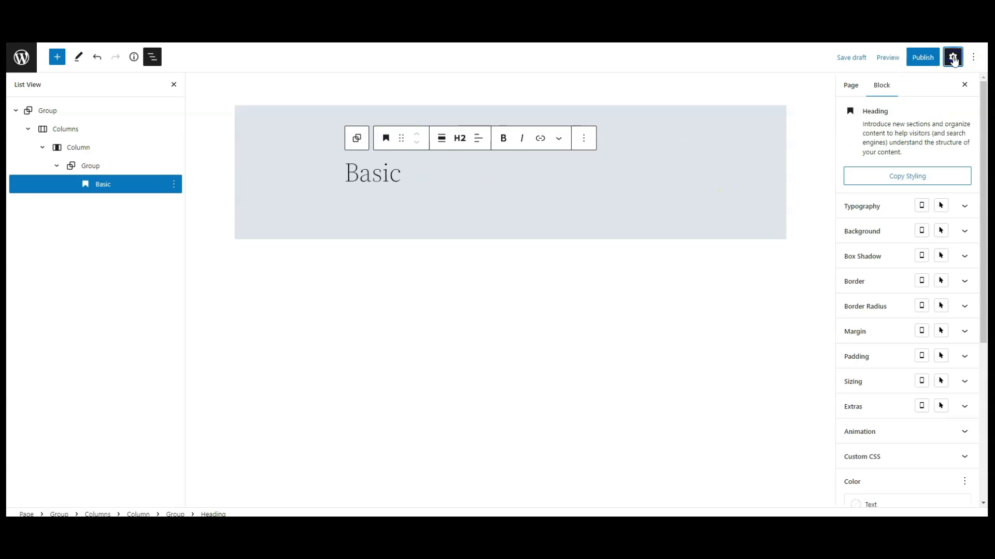
pyautogui.click(879, 210)
pyautogui.click(898, 237)
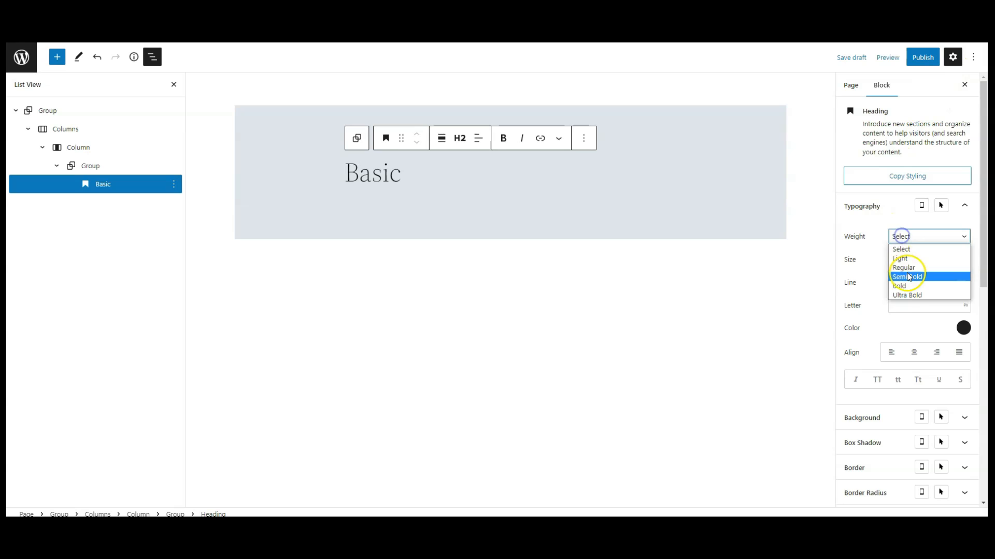
pyautogui.click(899, 286)
pyautogui.click(900, 259)
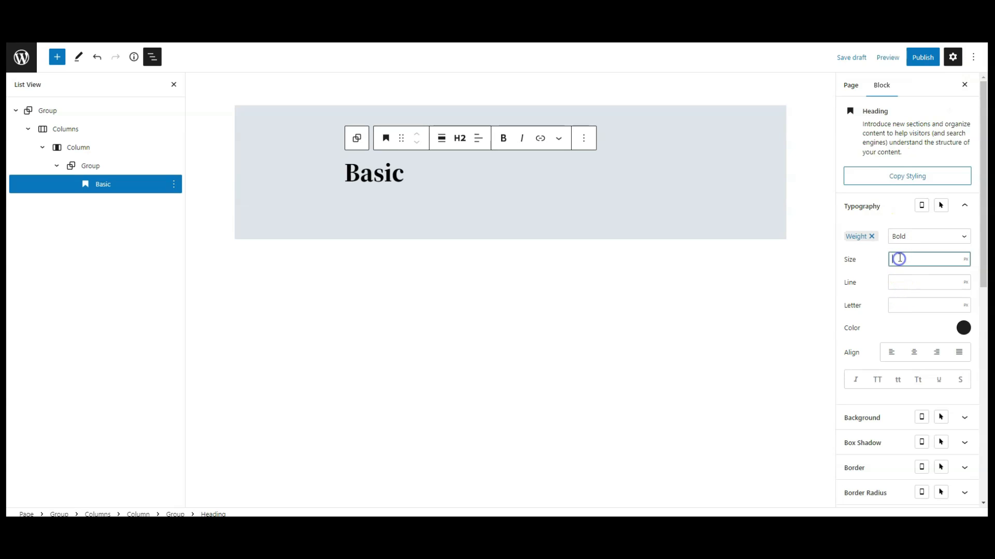
pyautogui.write('30')
# Step: Try a letter spacing of 2 on the Basic heading and clear that value
pyautogui.click(905, 306)
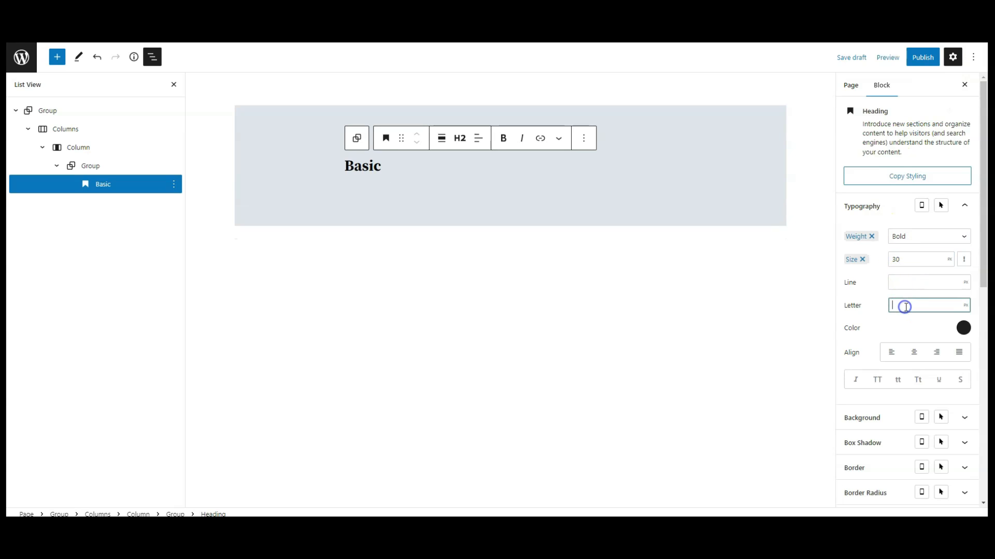
pyautogui.write('2')
pyautogui.click(906, 322)
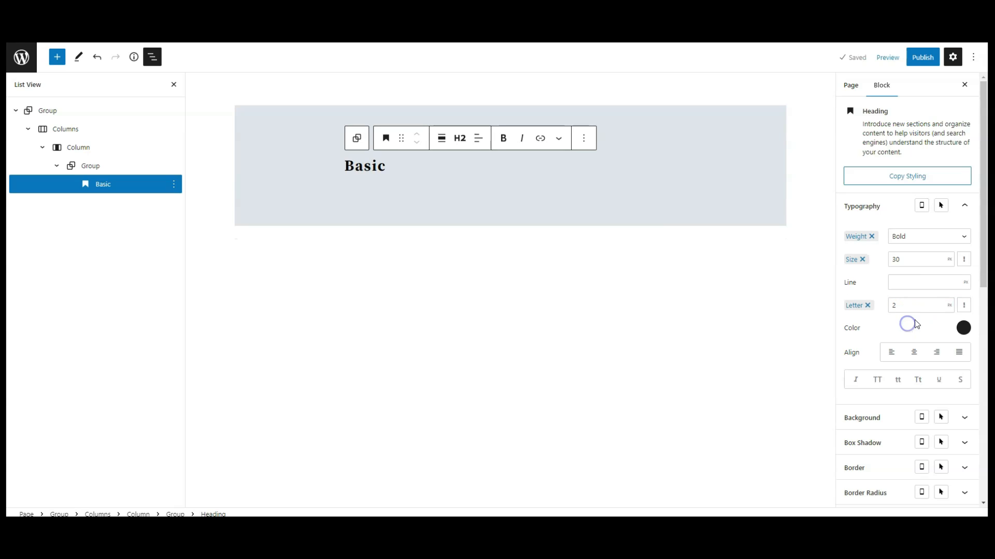
pyautogui.click(964, 306)
pyautogui.click(867, 305)
# Step: Set the Basic heading's letter spacing to 3 and close the typography settings
pyautogui.click(911, 305)
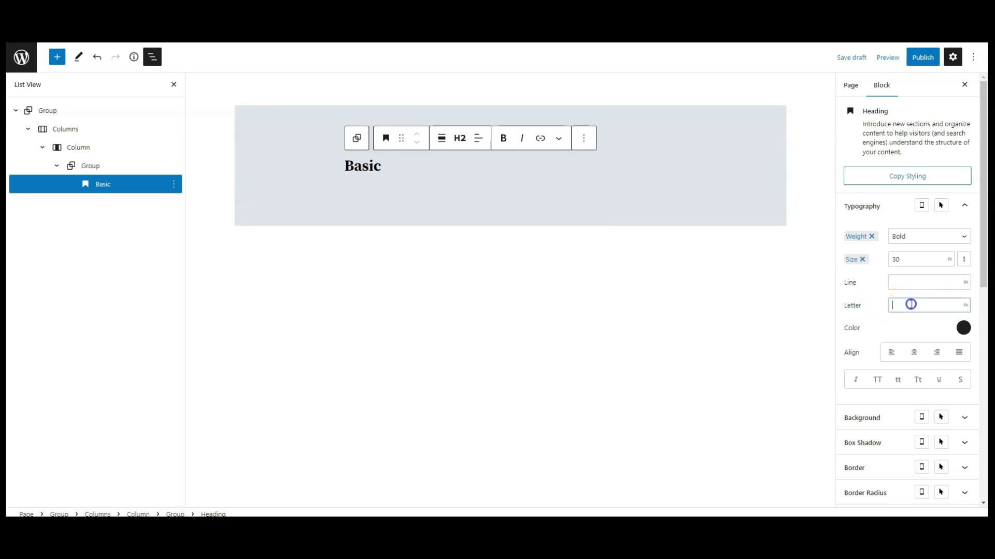
pyautogui.write('3')
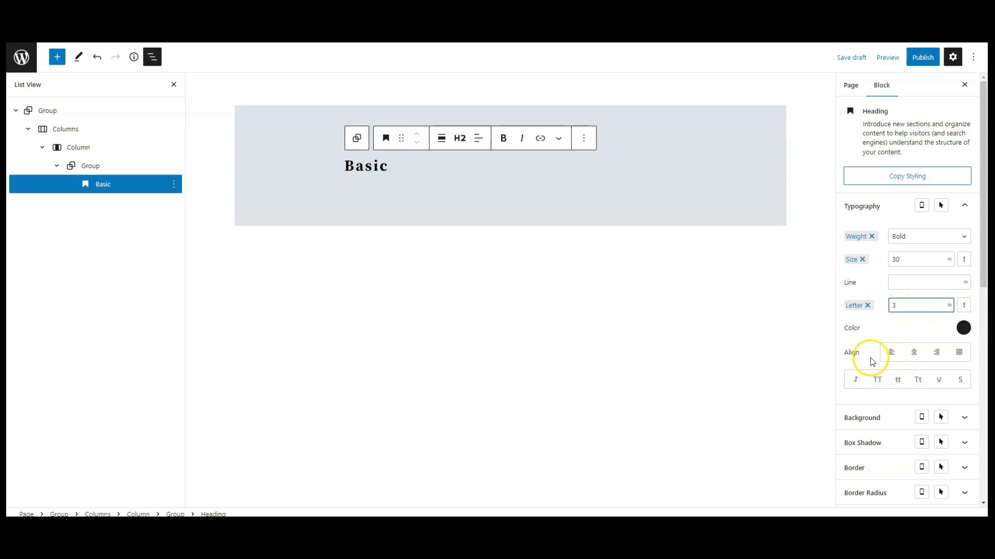
pyautogui.click(884, 209)
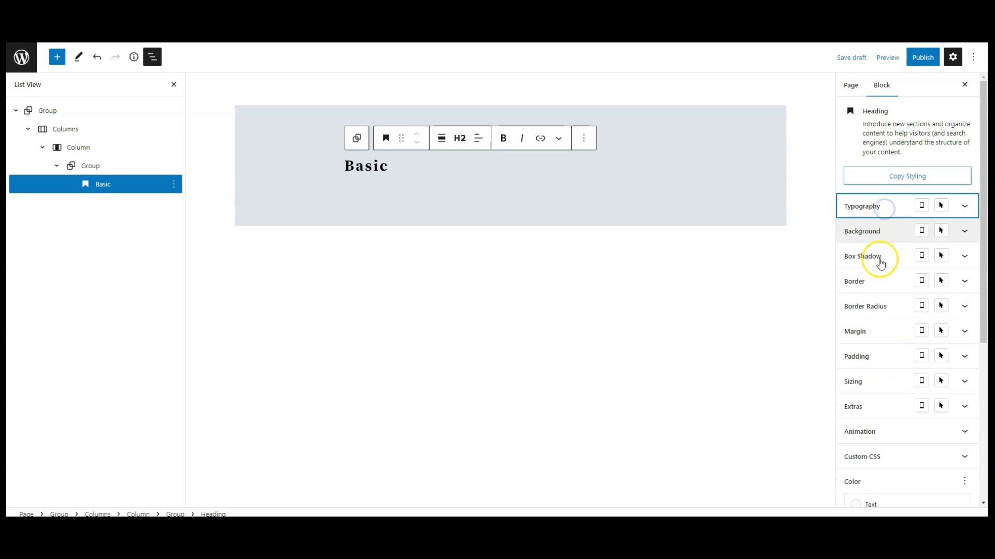
pyautogui.click(871, 336)
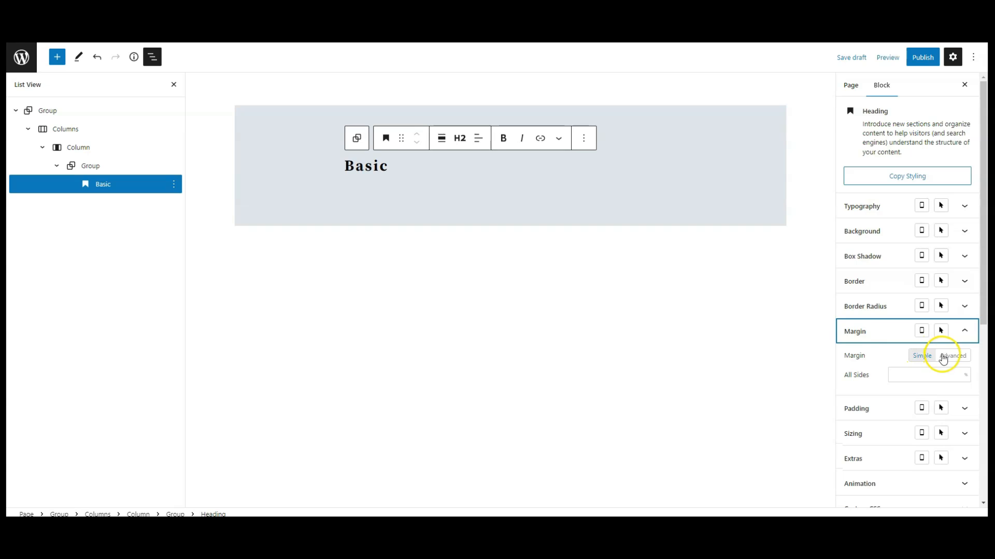
pyautogui.click(877, 339)
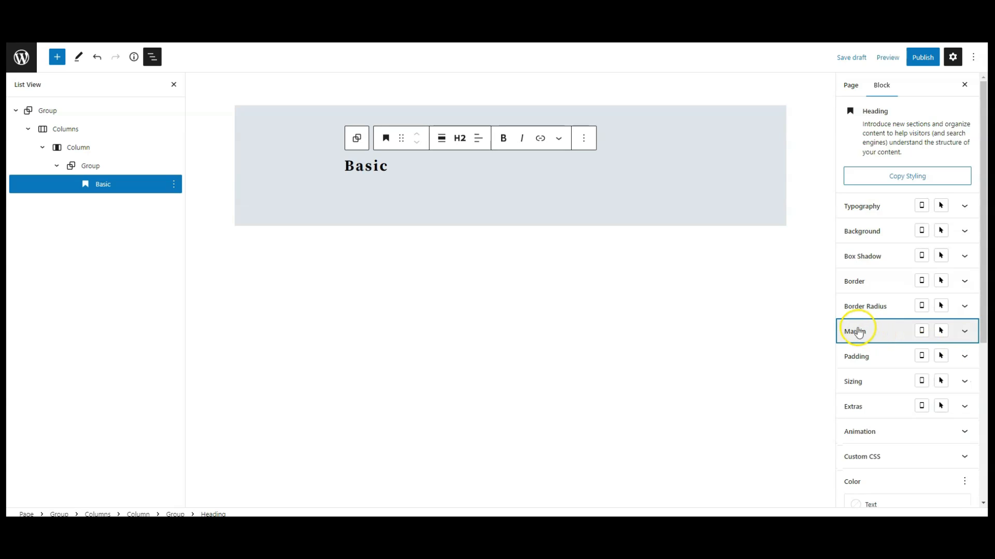
# Step: Insert a second Heading block below the Basic heading with the text "$20/Month"
pyautogui.click(407, 168)
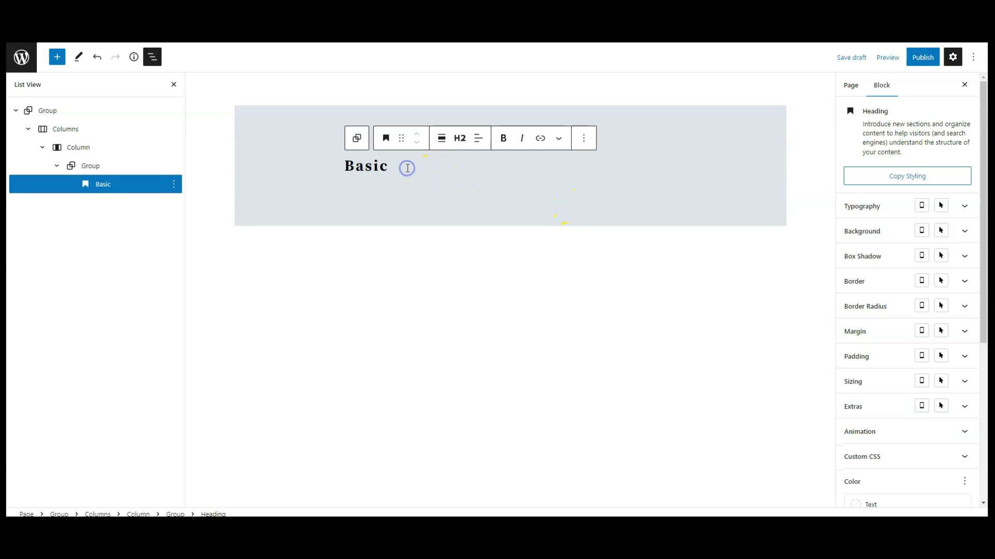
pyautogui.click(57, 57)
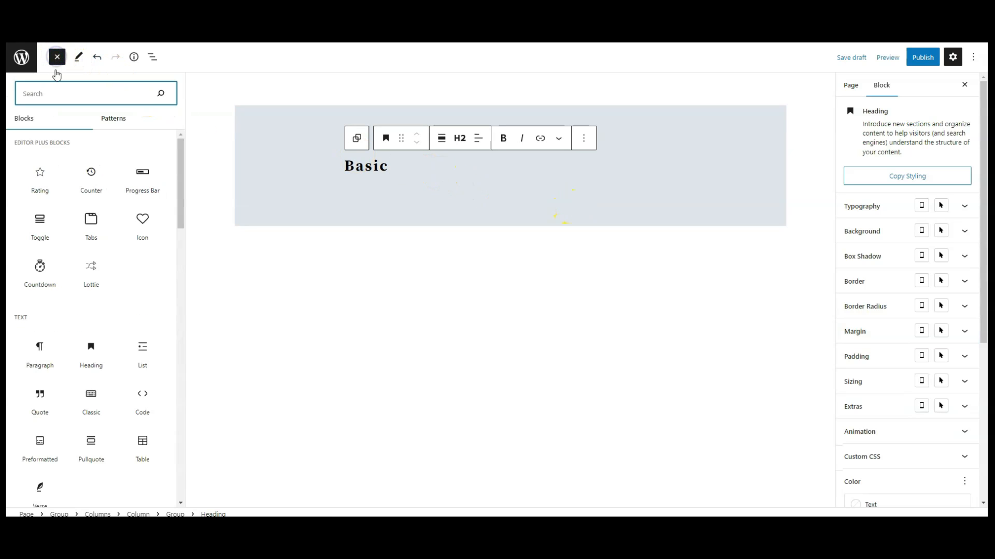
pyautogui.click(91, 347)
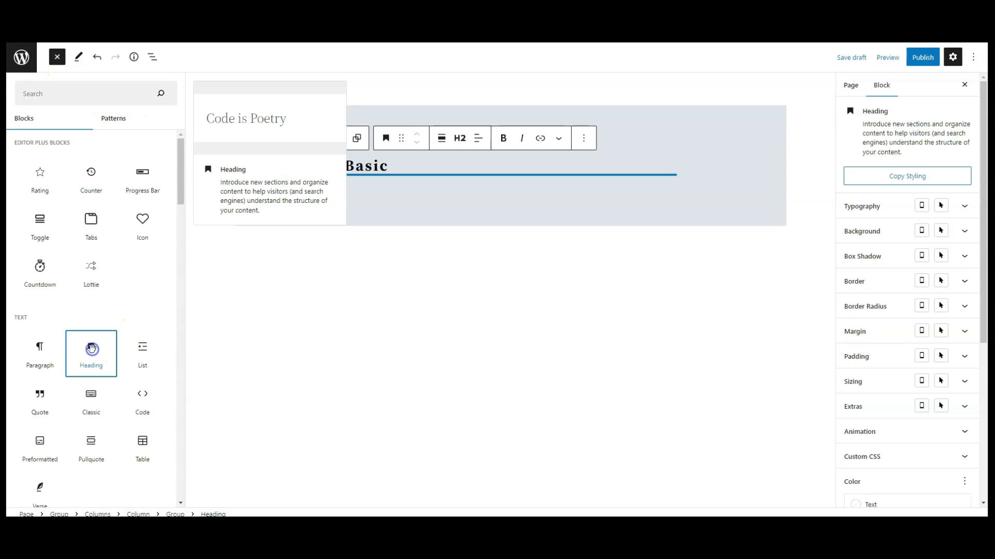
pyautogui.click(57, 58)
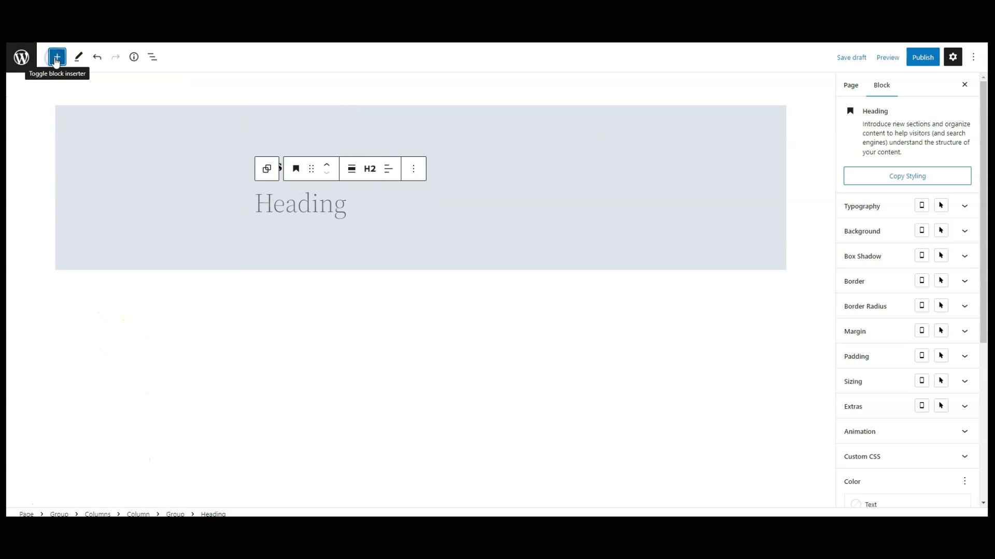
pyautogui.click(279, 200)
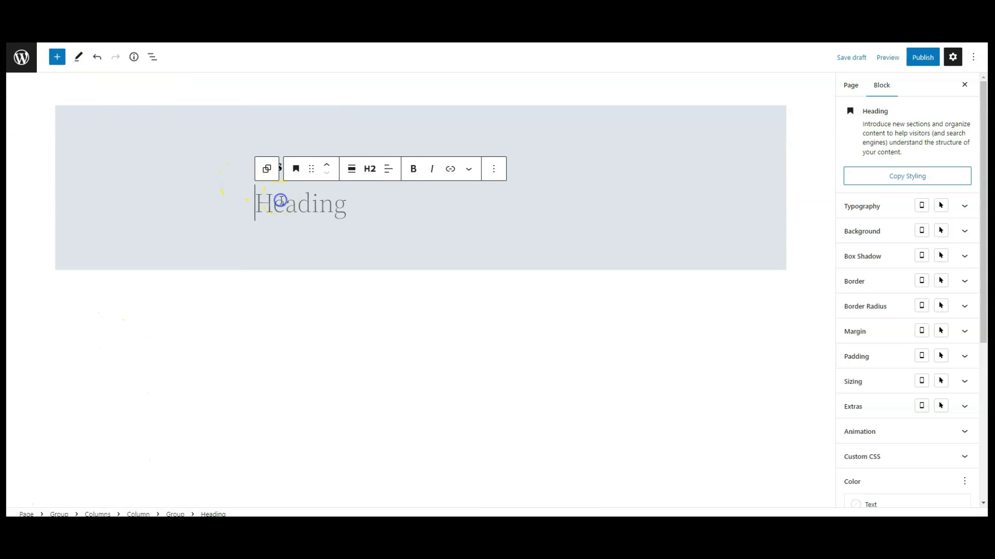
pyautogui.write('$20/Month')
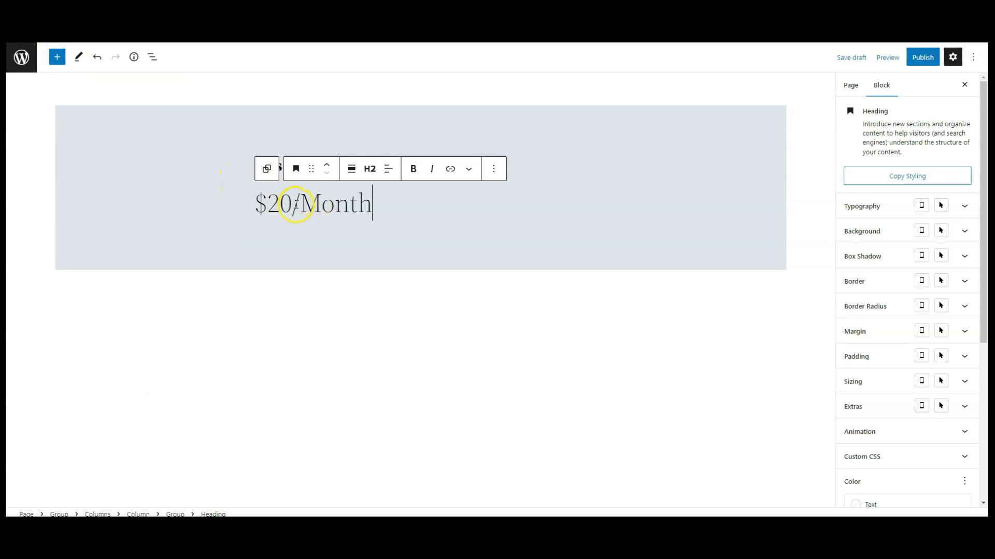
# Step: Format the "$" as superscript and "/Month" as subscript in the price heading
pyautogui.moveTo(269, 205); pyautogui.dragTo(255, 206)
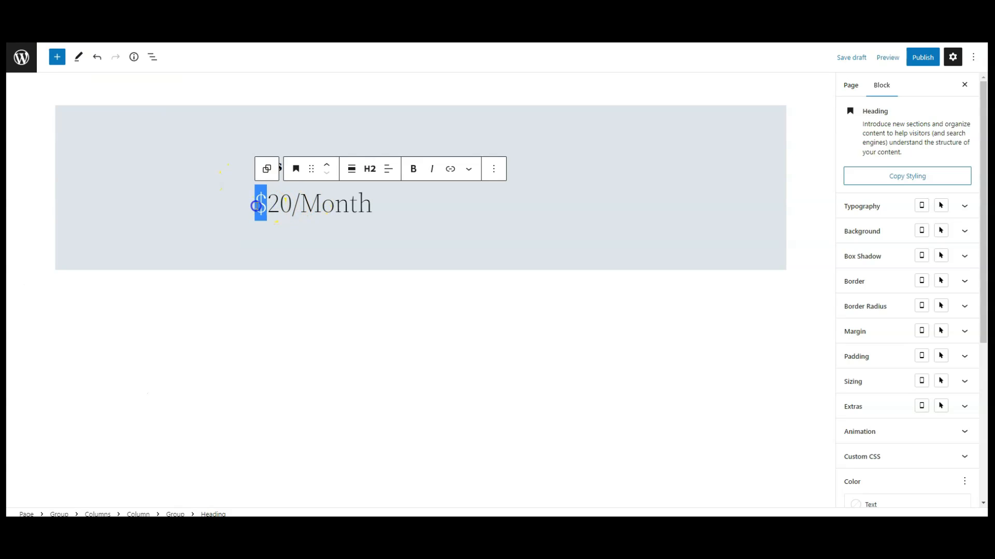
pyautogui.click(469, 170)
pyautogui.click(486, 328)
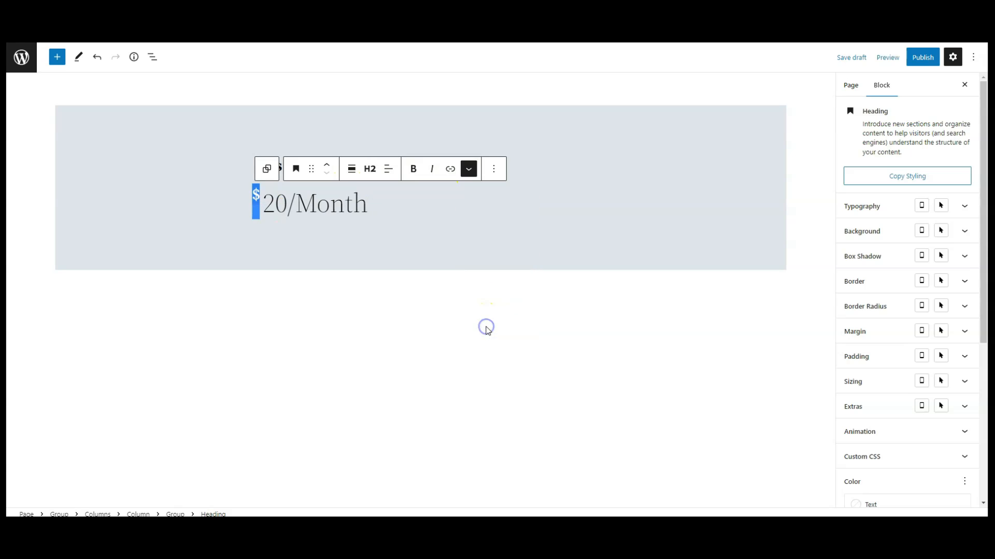
pyautogui.moveTo(292, 207); pyautogui.dragTo(369, 207)
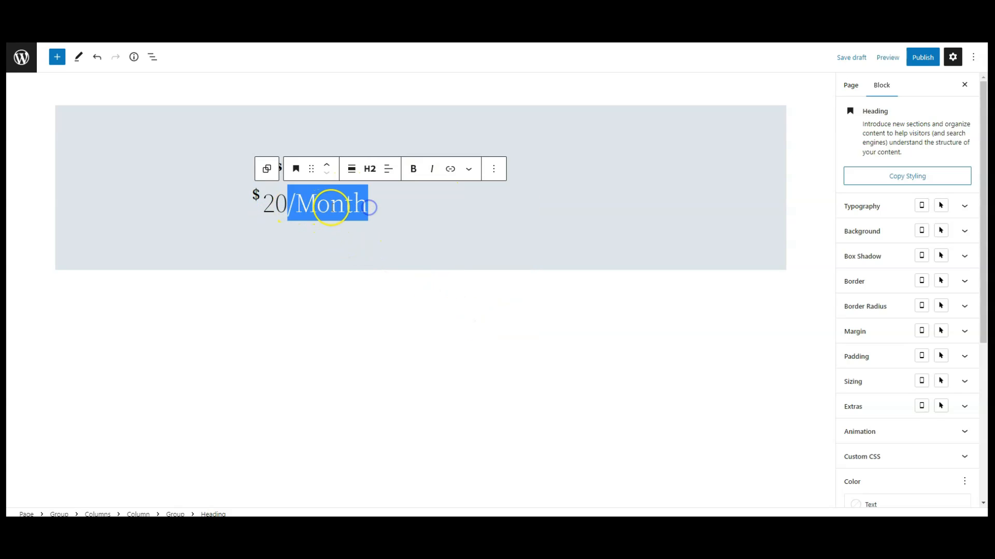
pyautogui.click(469, 169)
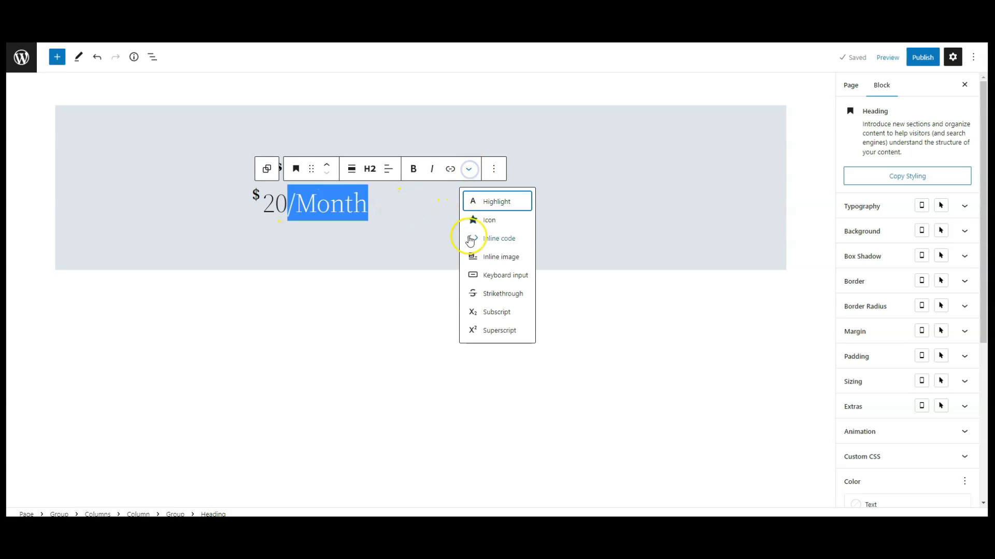
pyautogui.click(493, 311)
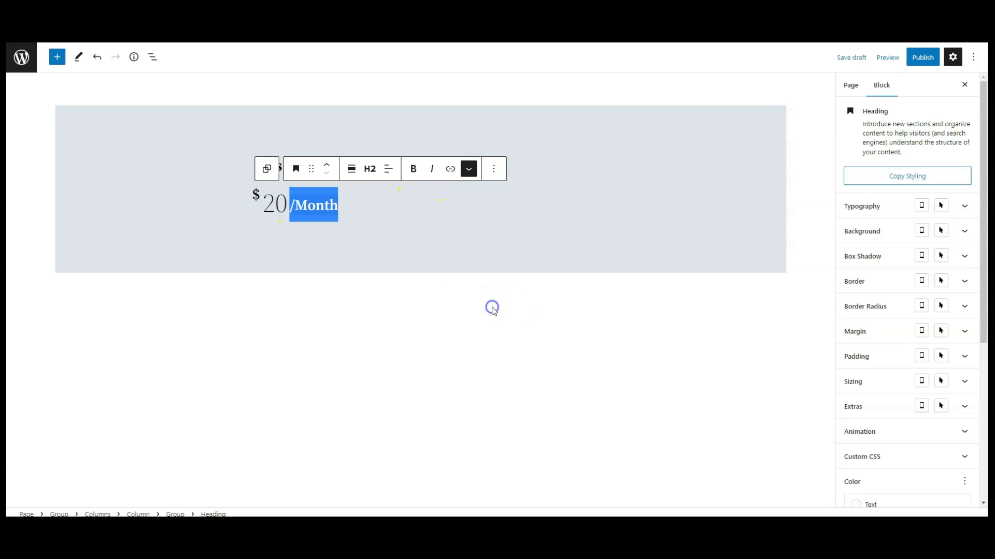
# Step: Make the "20" in the price heading bold
pyautogui.click(272, 216)
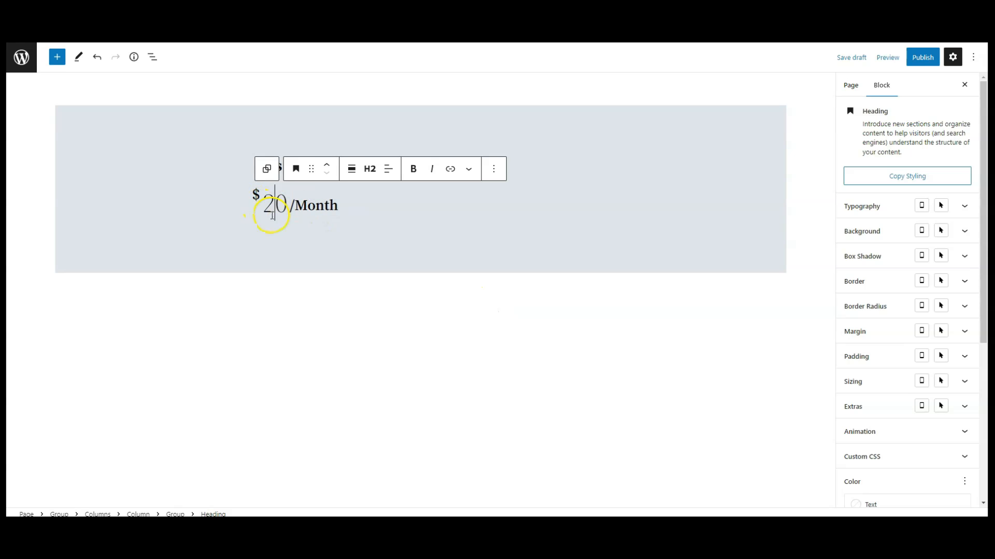
pyautogui.moveTo(266, 211); pyautogui.dragTo(288, 209)
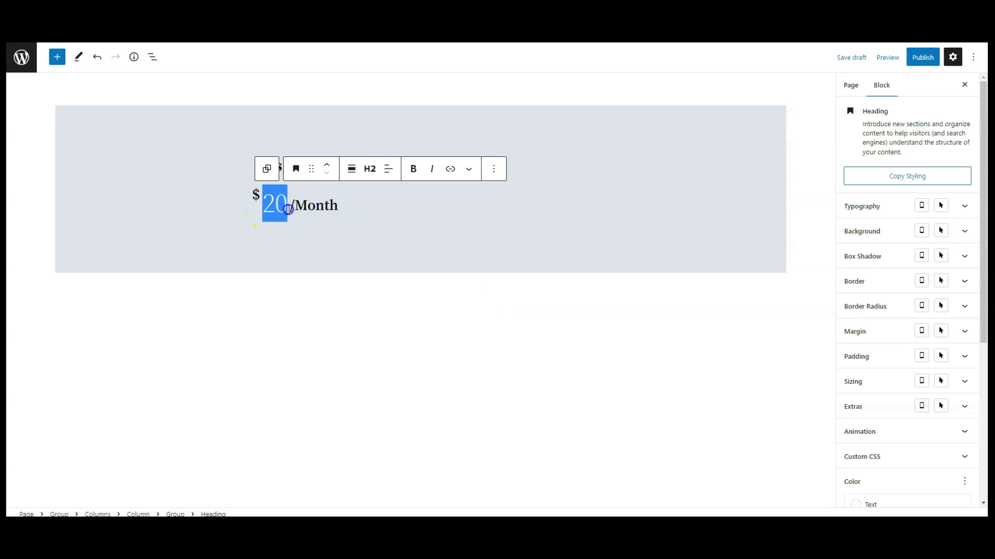
pyautogui.click(414, 169)
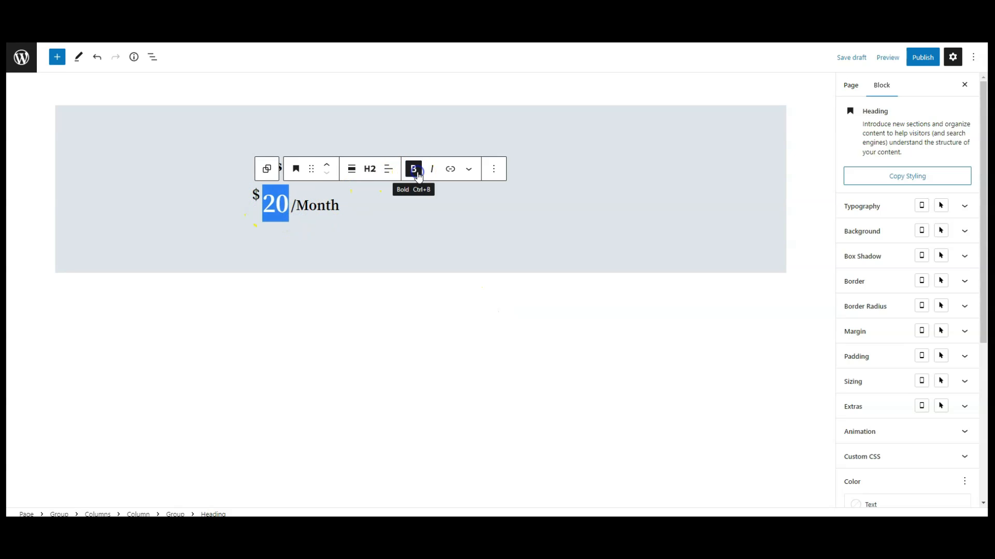
pyautogui.click(330, 212)
pyautogui.click(354, 205)
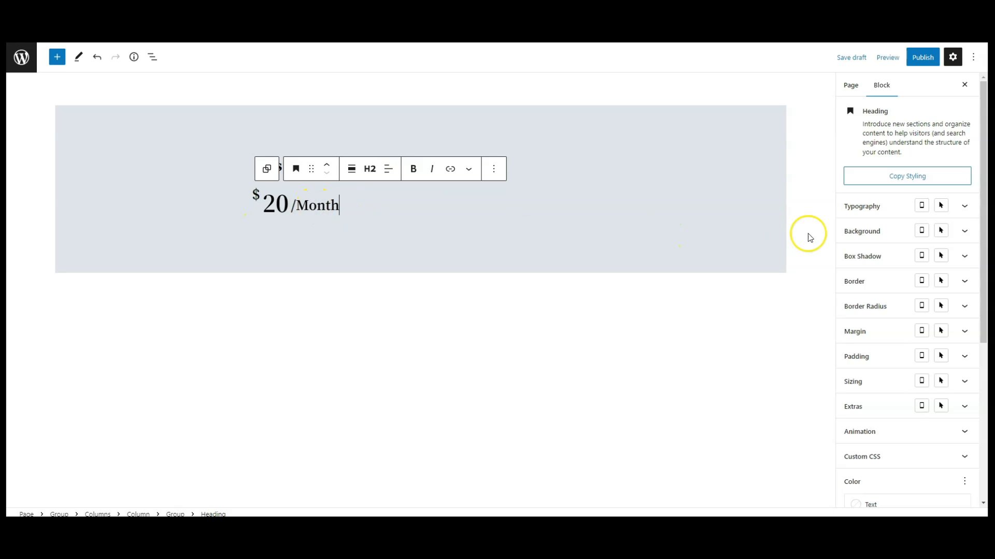
# Step: Set the price heading's font size to 70 px and close its typography settings
pyautogui.click(881, 206)
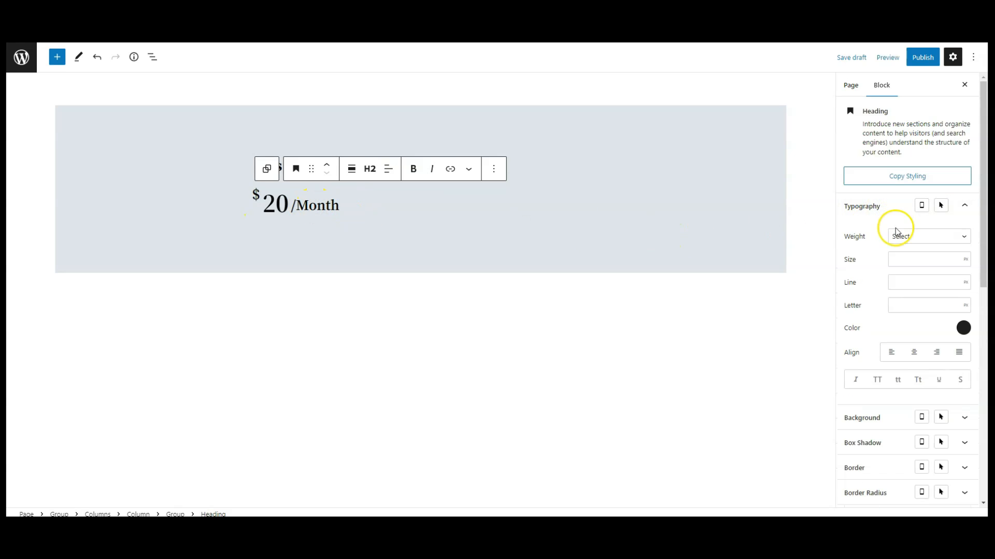
pyautogui.click(902, 258)
pyautogui.write('70')
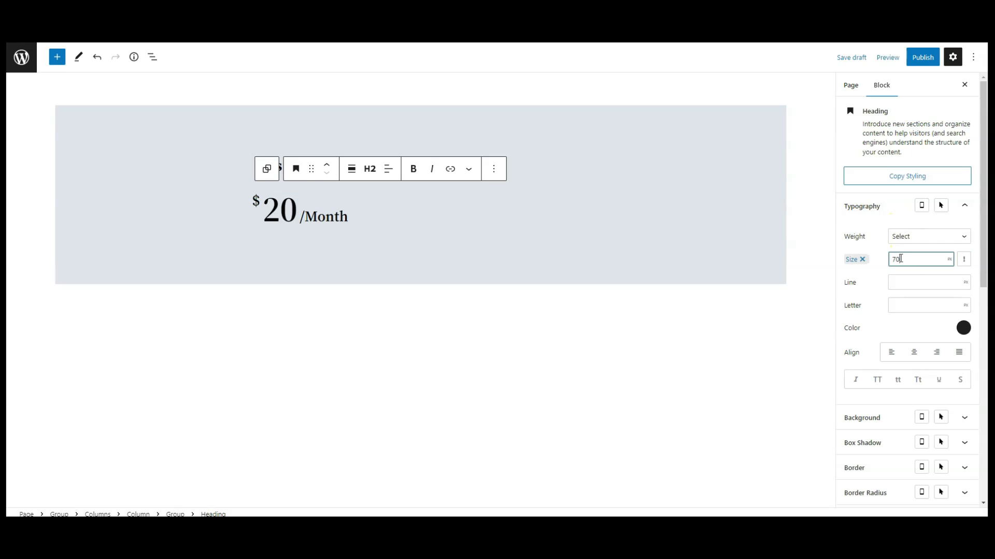
pyautogui.click(888, 208)
# Step: Set the price heading's margin to 0 on all sides, mark it as important, and close the margin settings
pyautogui.click(895, 331)
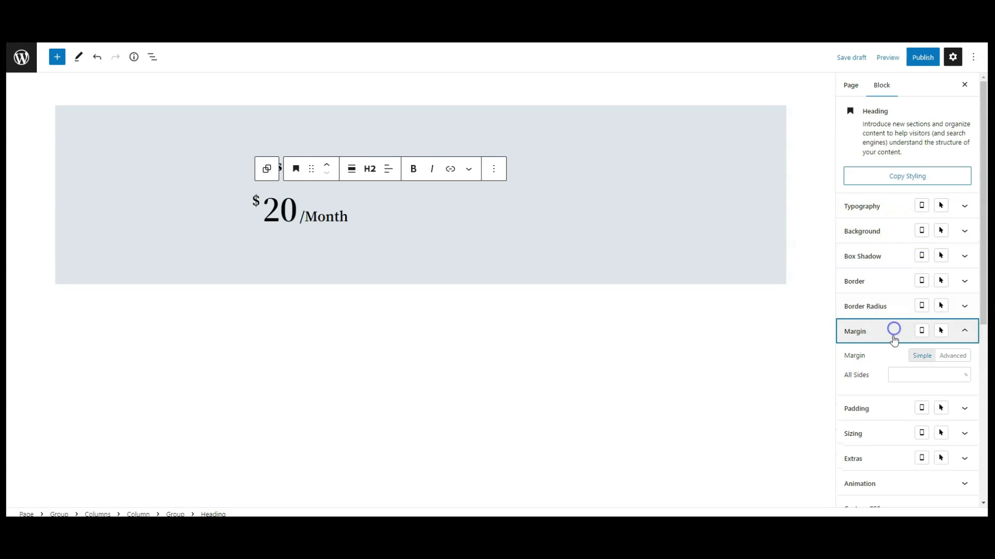
pyautogui.click(911, 374)
pyautogui.write('0')
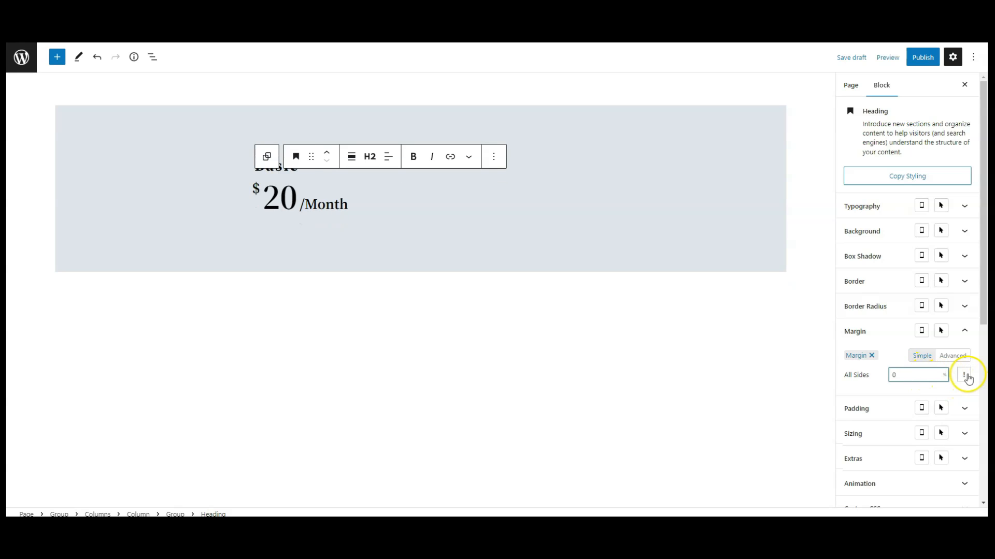
pyautogui.click(965, 375)
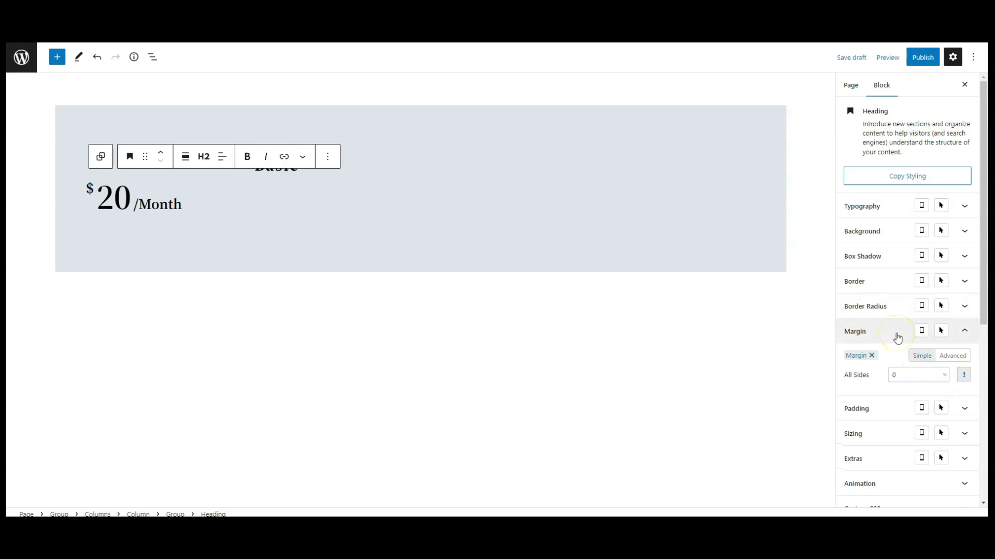
pyautogui.click(897, 336)
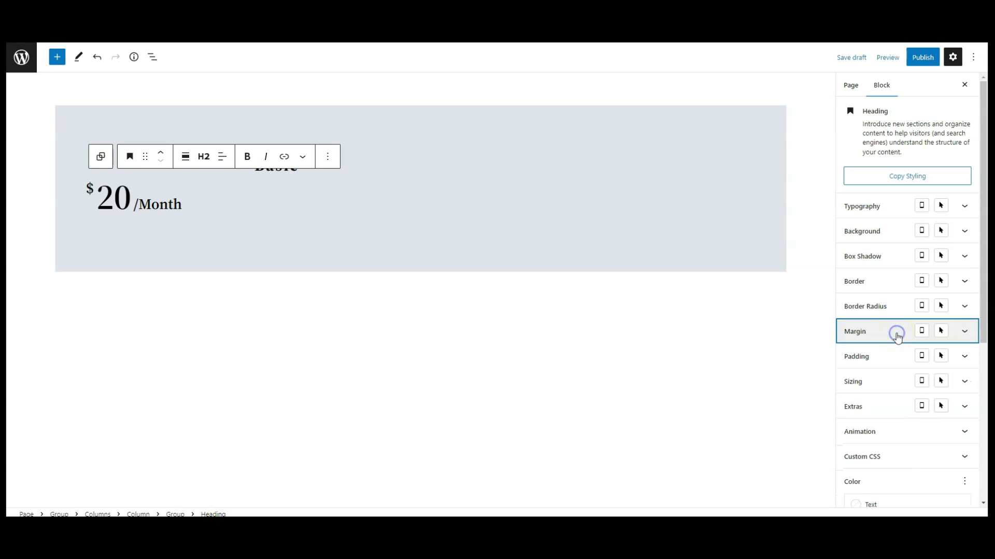
# Step: Select the Basic heading and set its margin to 0 px on all sides
pyautogui.click(442, 271)
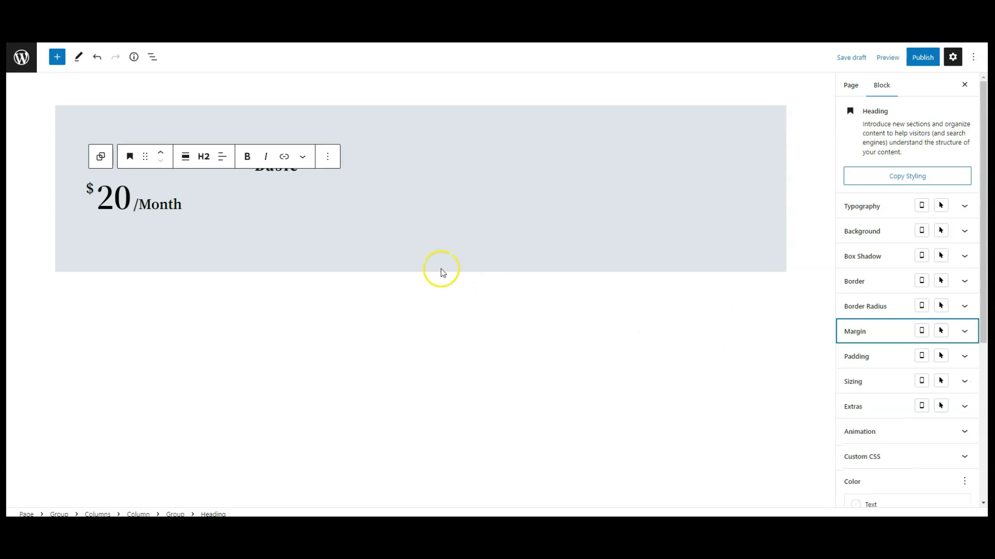
pyautogui.click(314, 177)
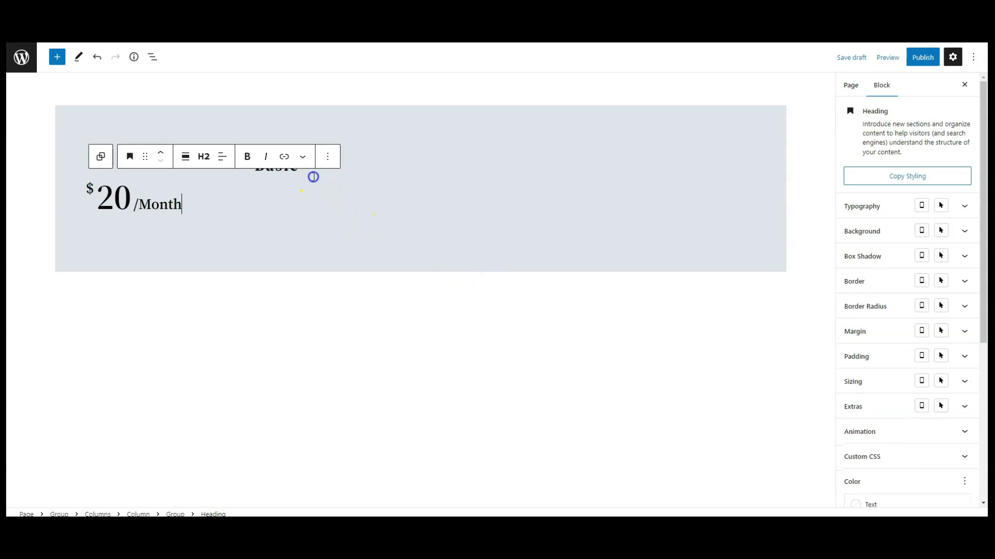
pyautogui.click(360, 166)
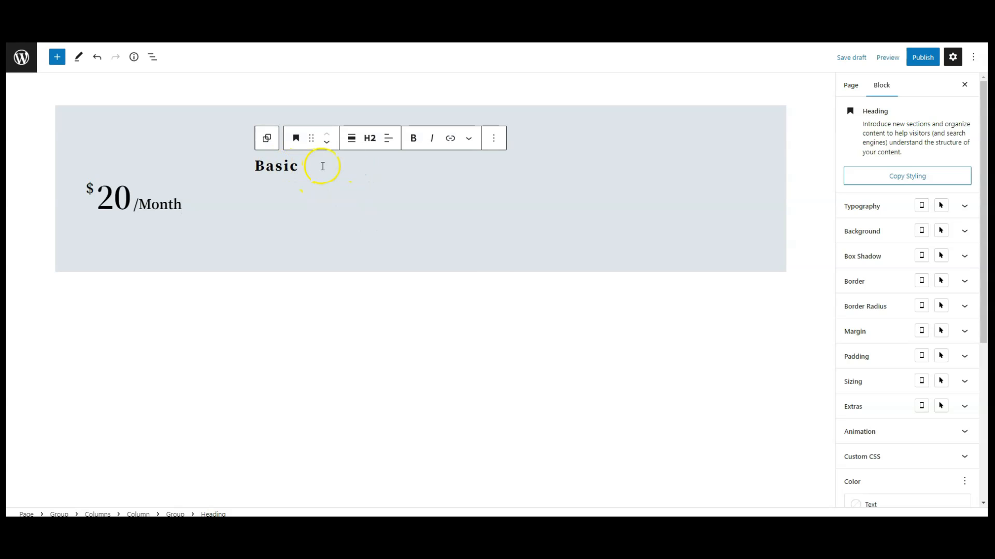
pyautogui.click(880, 332)
pyautogui.click(931, 377)
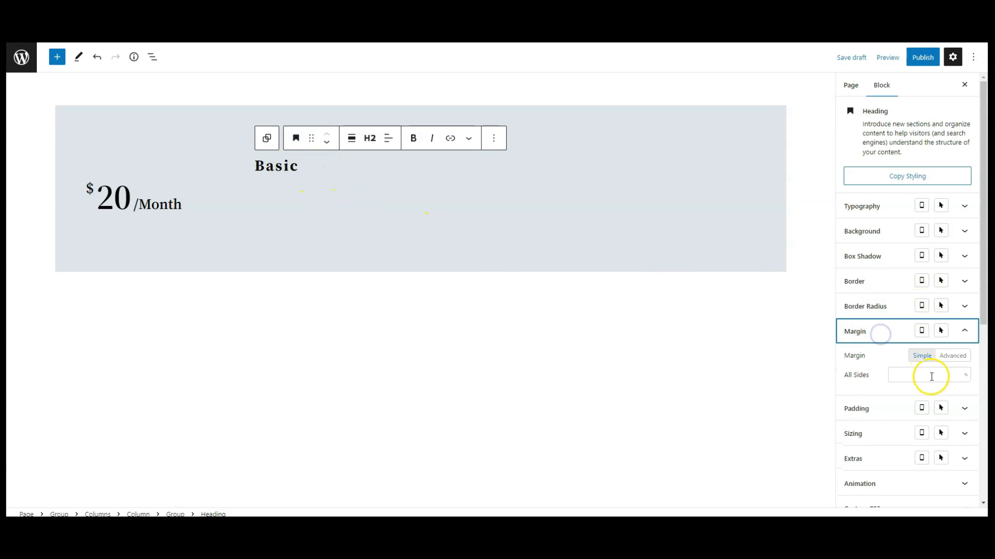
pyautogui.click(965, 375)
pyautogui.click(964, 385)
pyautogui.click(933, 377)
pyautogui.write('0')
# Step: Switch the Basic heading's margin to per-side values, set the bottom margin to 10 px, and mark the margins as important
pyautogui.click(953, 357)
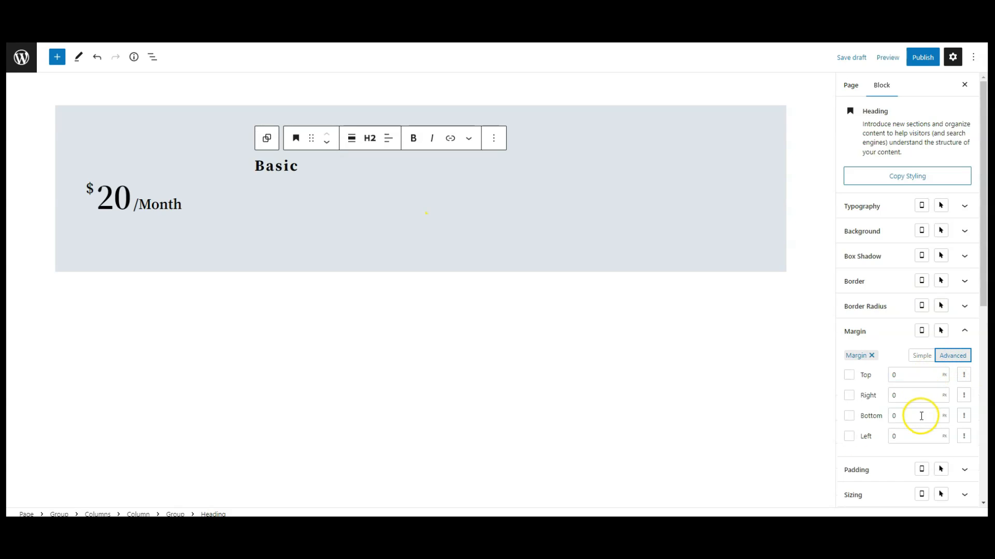
pyautogui.click(879, 419)
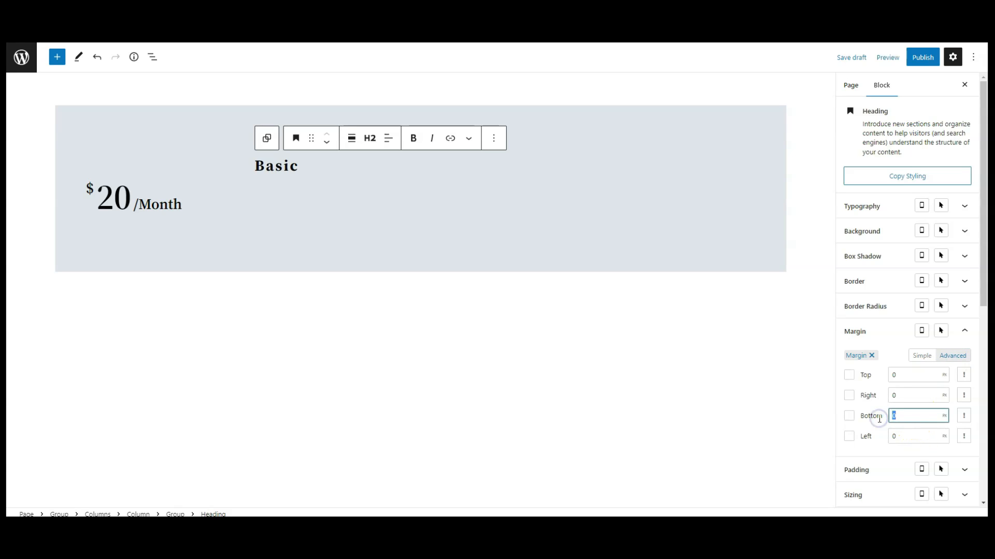
pyautogui.write('10')
pyautogui.click(964, 419)
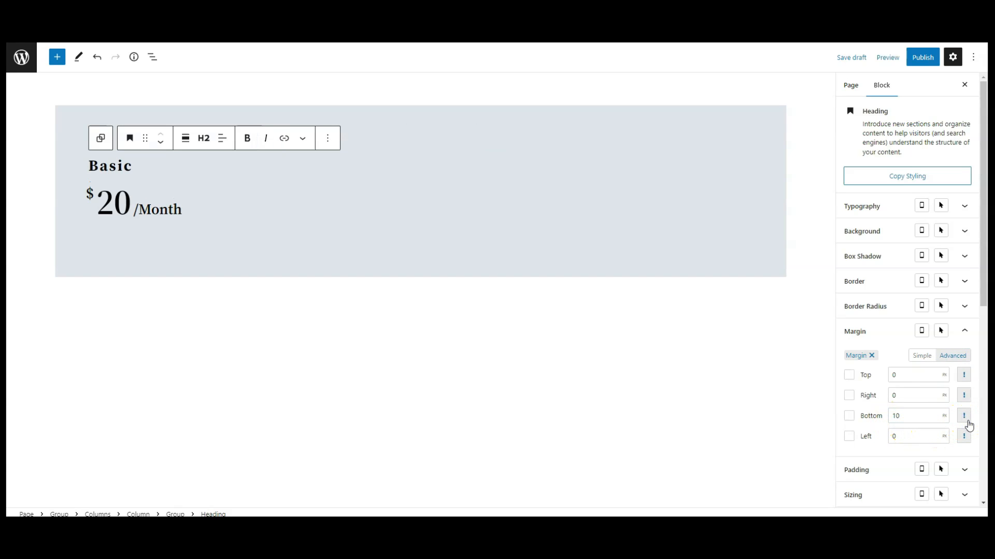
pyautogui.click(896, 340)
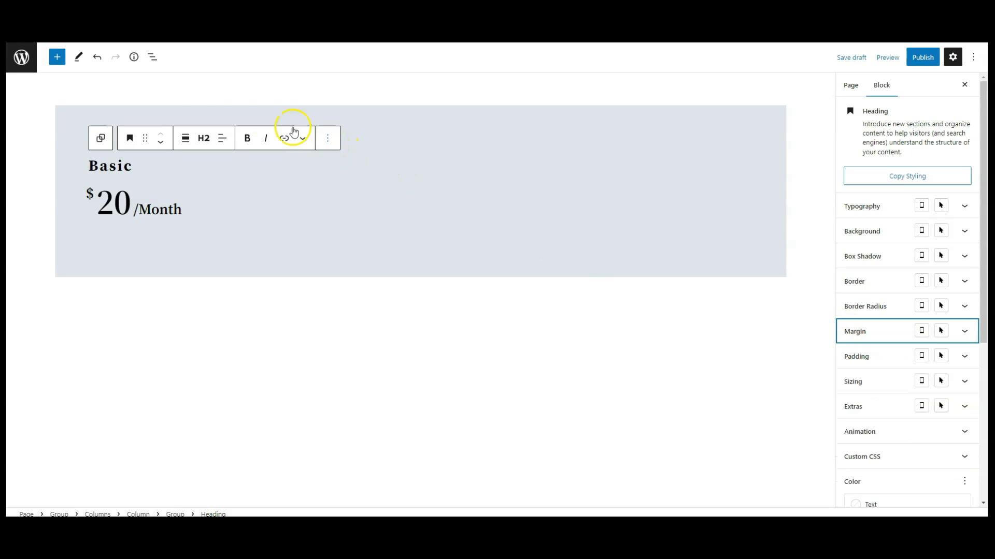
# Step: Show the block list view, select the inner Group containing the two headings, and collapse it
pyautogui.click(155, 60)
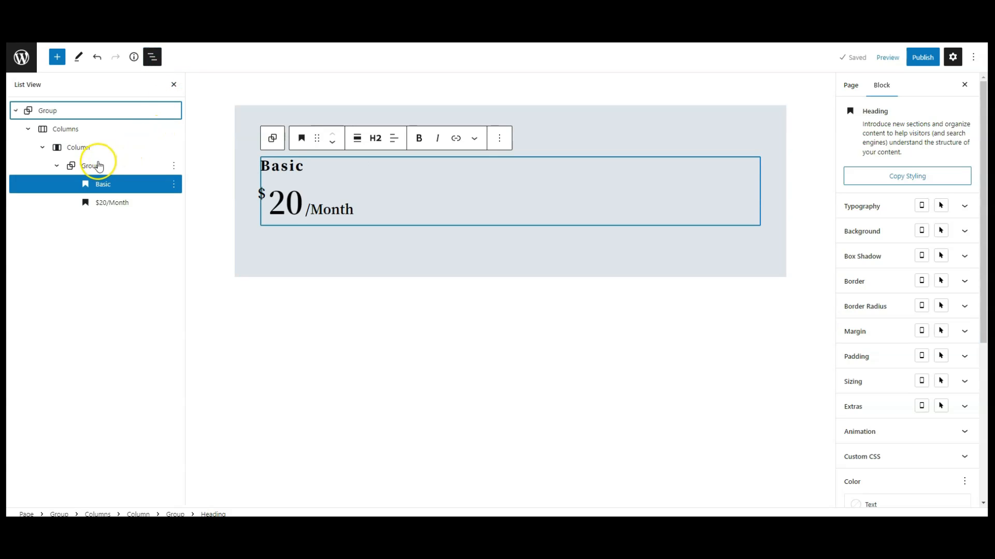
pyautogui.click(92, 169)
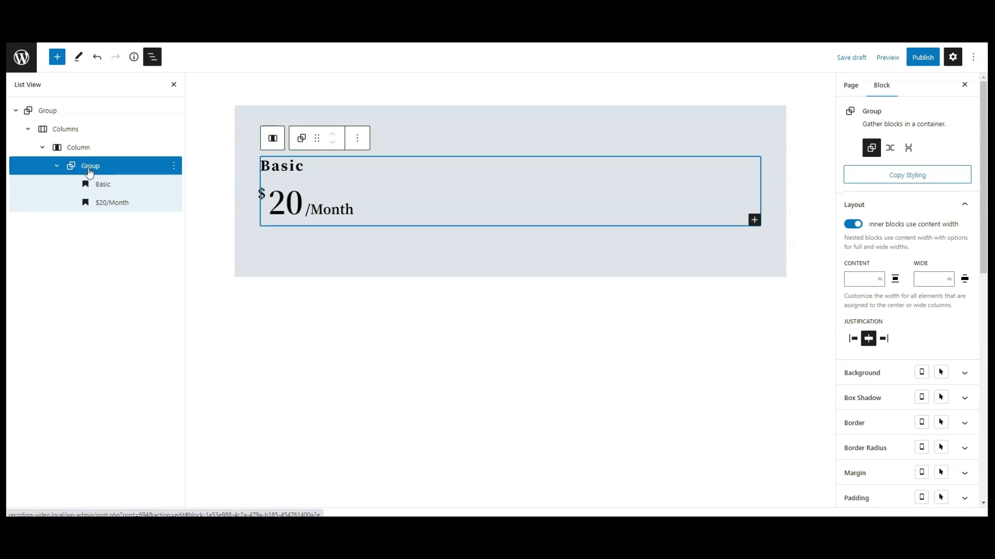
pyautogui.click(56, 167)
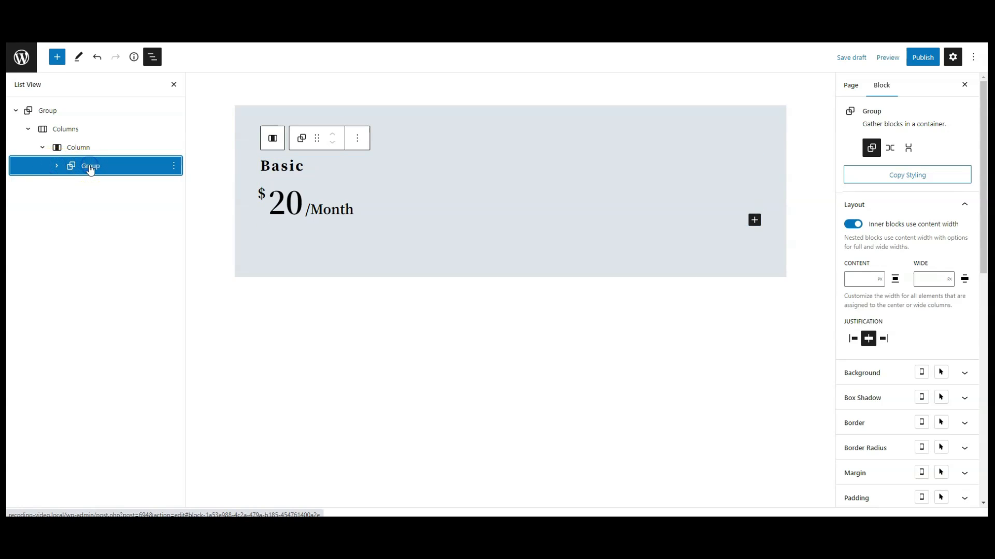
# Step: Give the inner Group a gradient background with FF84A9 as its starting colour
pyautogui.scroll(-1, 889, 342)
pyautogui.click(874, 323)
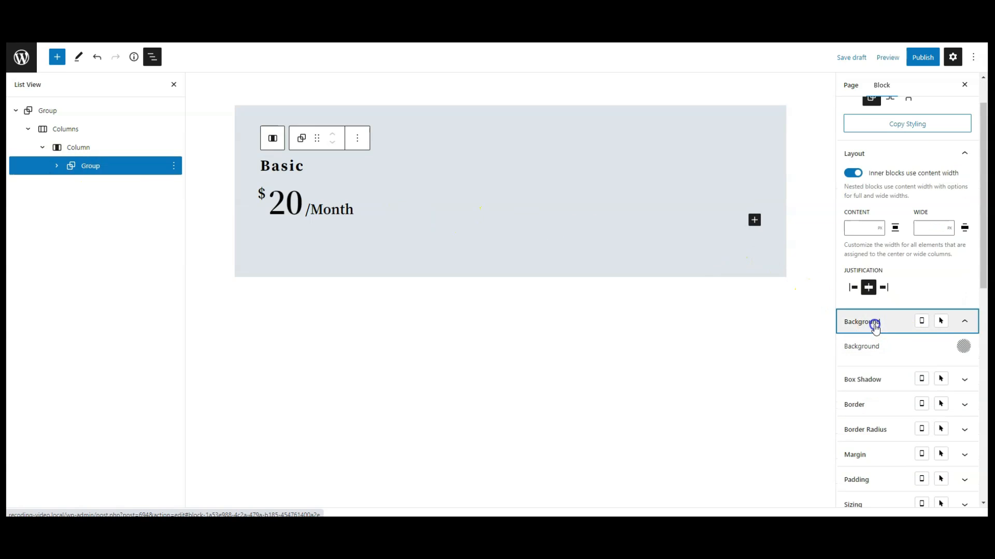
pyautogui.click(963, 347)
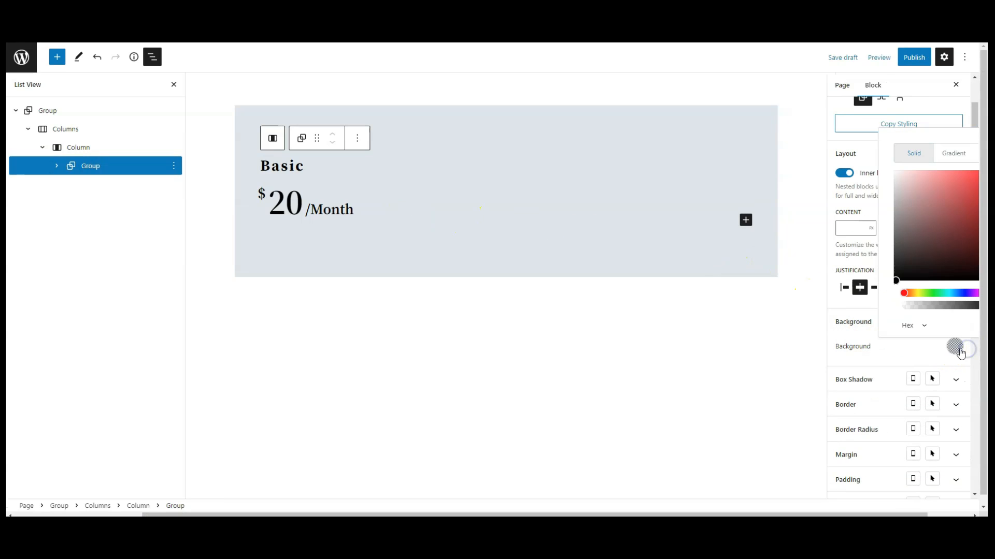
pyautogui.moveTo(878, 515); pyautogui.dragTo(936, 511)
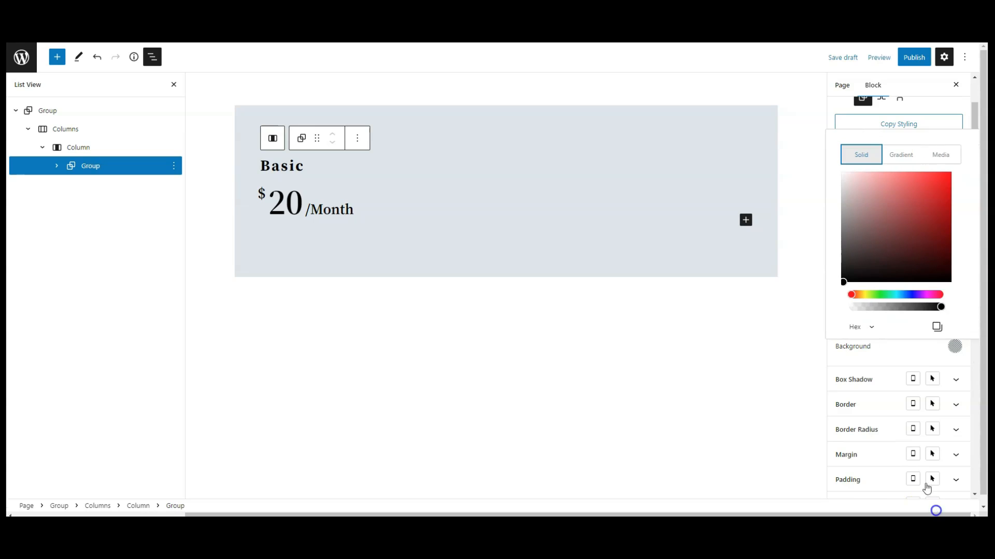
pyautogui.click(899, 155)
pyautogui.click(854, 185)
pyautogui.doubleClick(839, 378)
pyautogui.write('FF84A9')
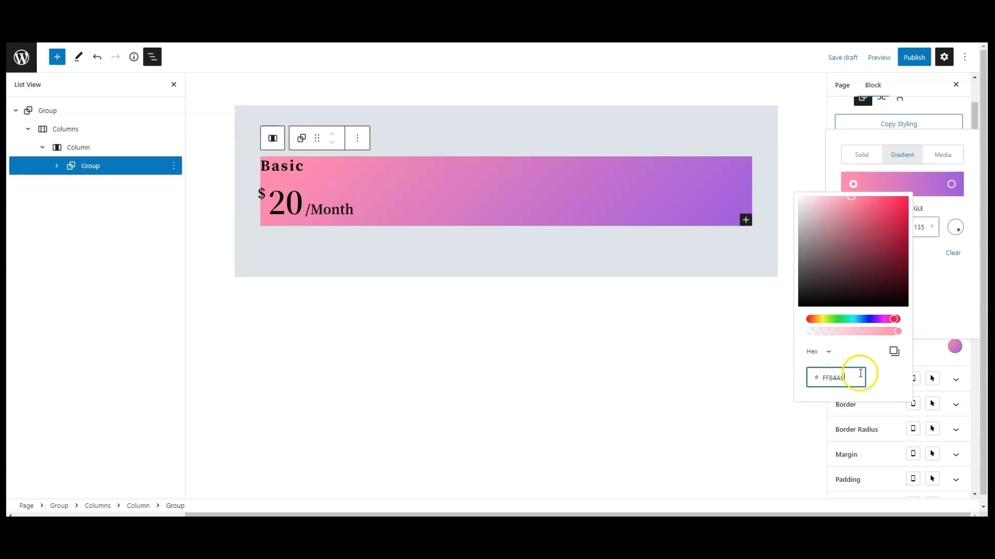
pyautogui.click(926, 304)
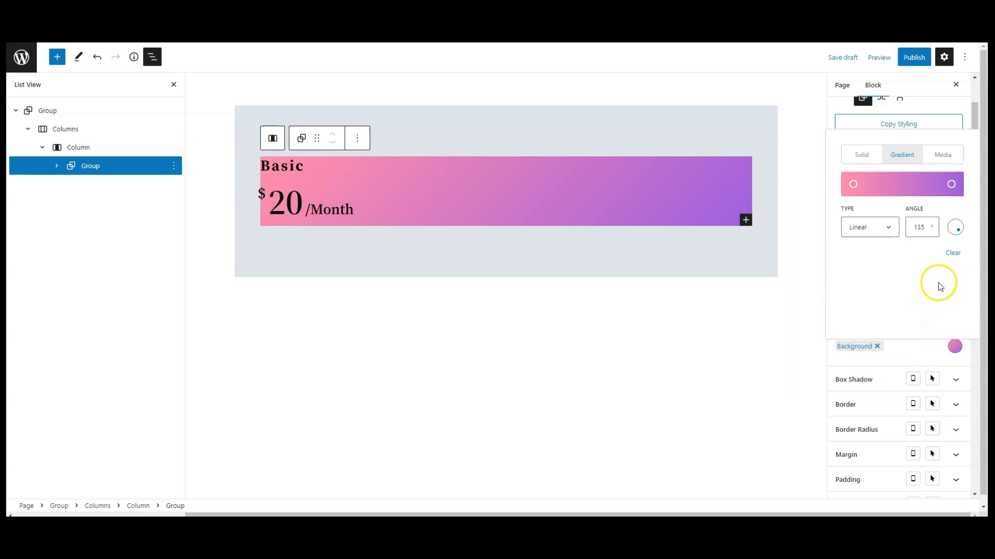
# Step: Set the inner Group's gradient end colour to B3526F and close the background settings
pyautogui.click(951, 185)
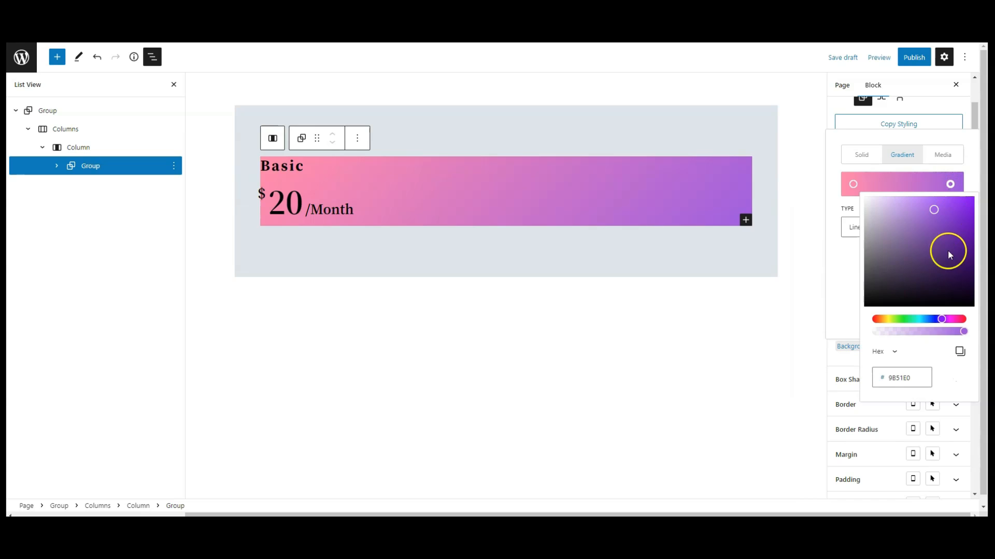
pyautogui.doubleClick(906, 378)
pyautogui.write('B3526F')
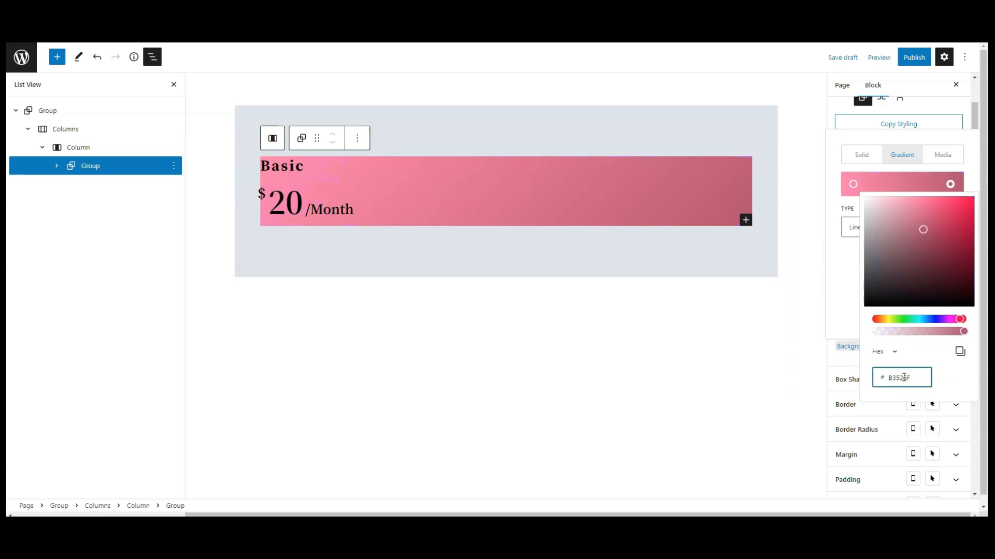
pyautogui.click(850, 294)
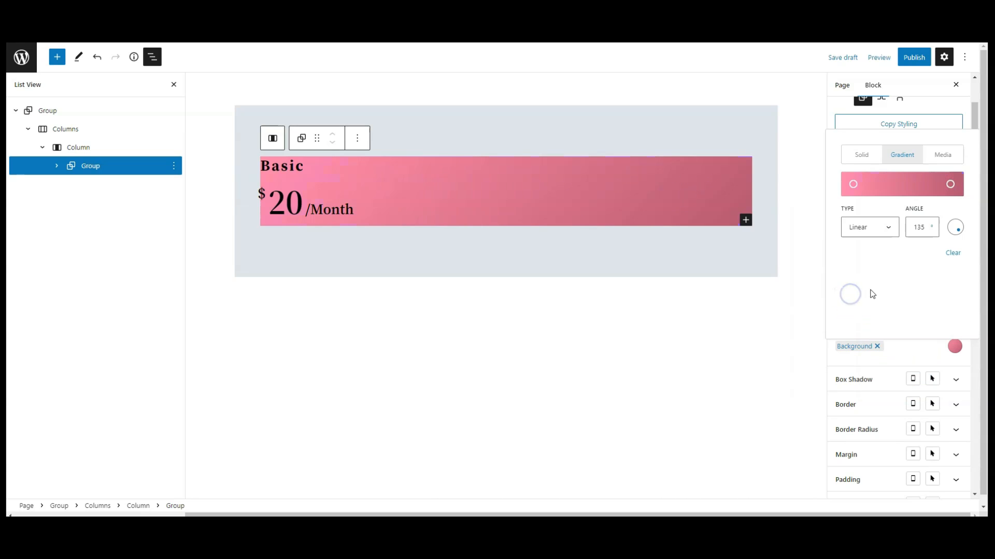
pyautogui.click(950, 348)
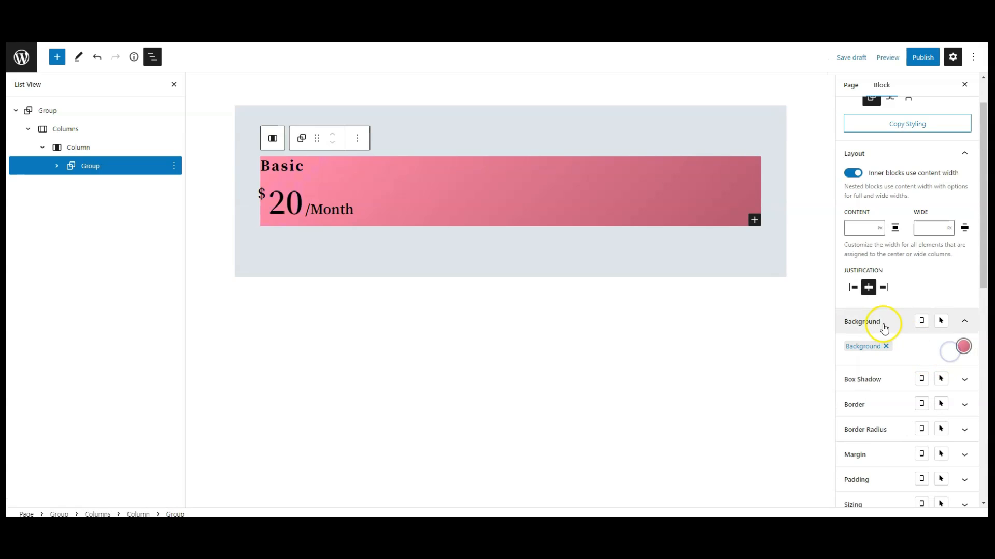
pyautogui.click(884, 328)
# Step: Set the inner Group's padding to 45 px top, 30 px right, 80 px bottom and 30 px left
pyautogui.scroll(-2, 881, 330)
pyautogui.click(866, 346)
pyautogui.click(965, 389)
pyautogui.click(964, 402)
pyautogui.click(953, 369)
pyautogui.click(919, 388)
pyautogui.write('45')
pyautogui.click(913, 409)
pyautogui.click(908, 426)
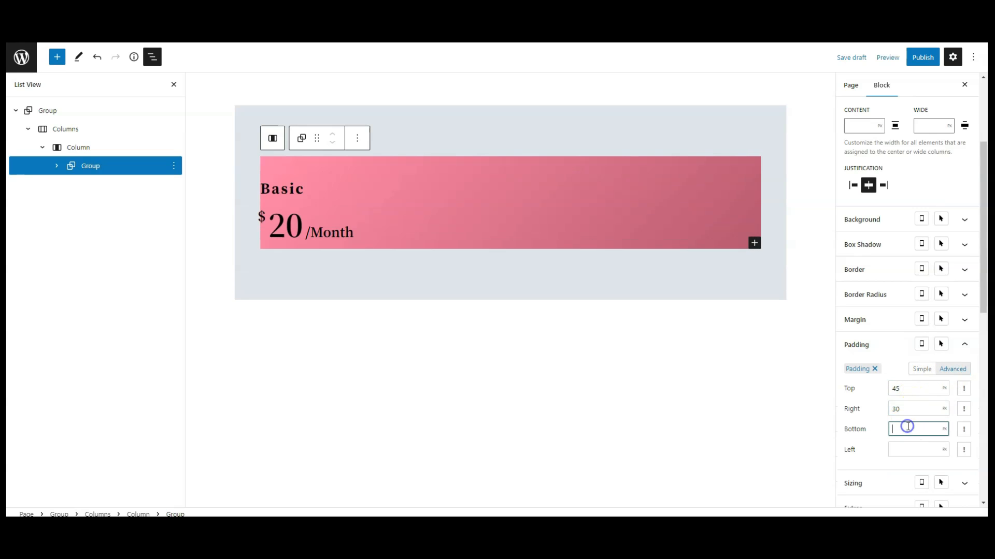
pyautogui.write('80')
pyautogui.click(911, 452)
pyautogui.write('30')
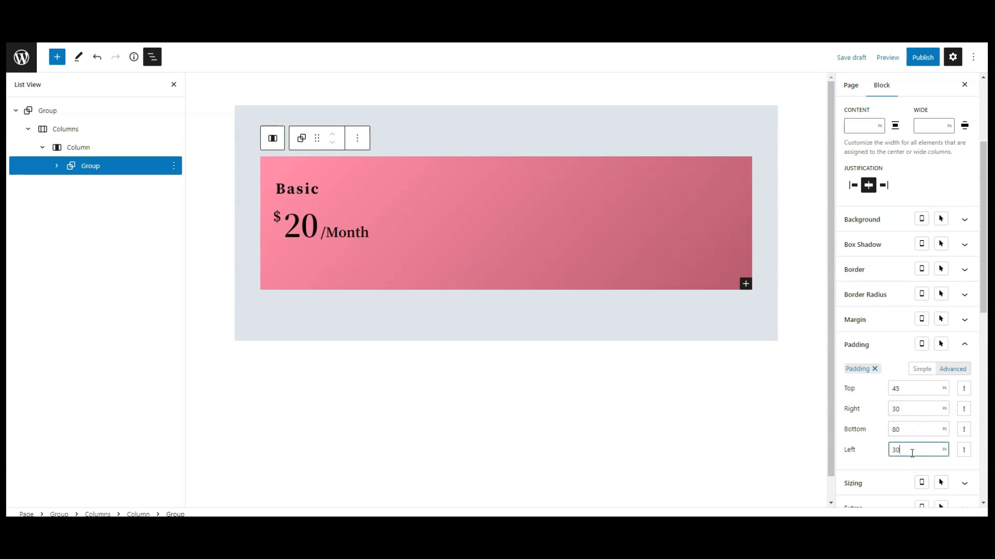
pyautogui.click(881, 342)
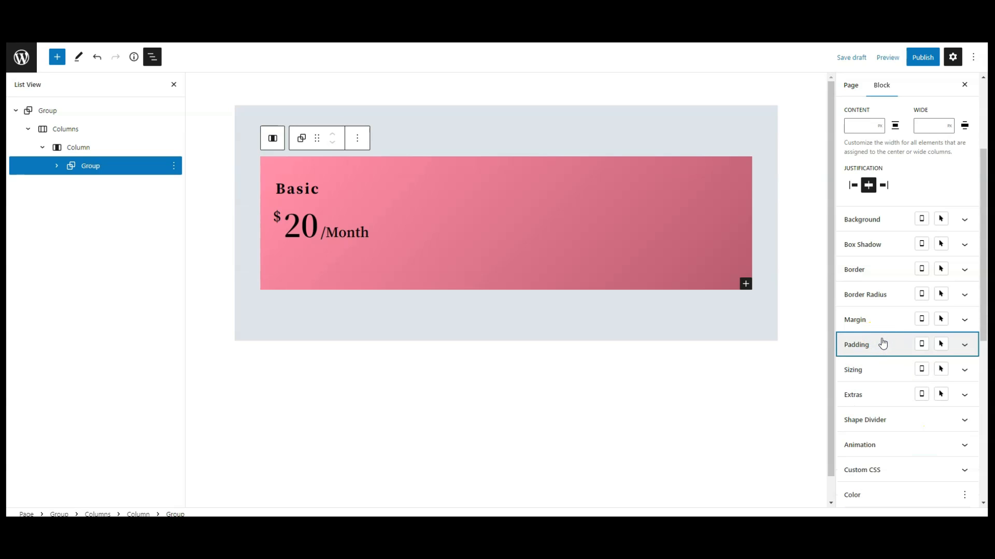
# Step: Set the inner Group's border radius to 20 px for top and 20 px for right, using separate values per side
pyautogui.click(871, 295)
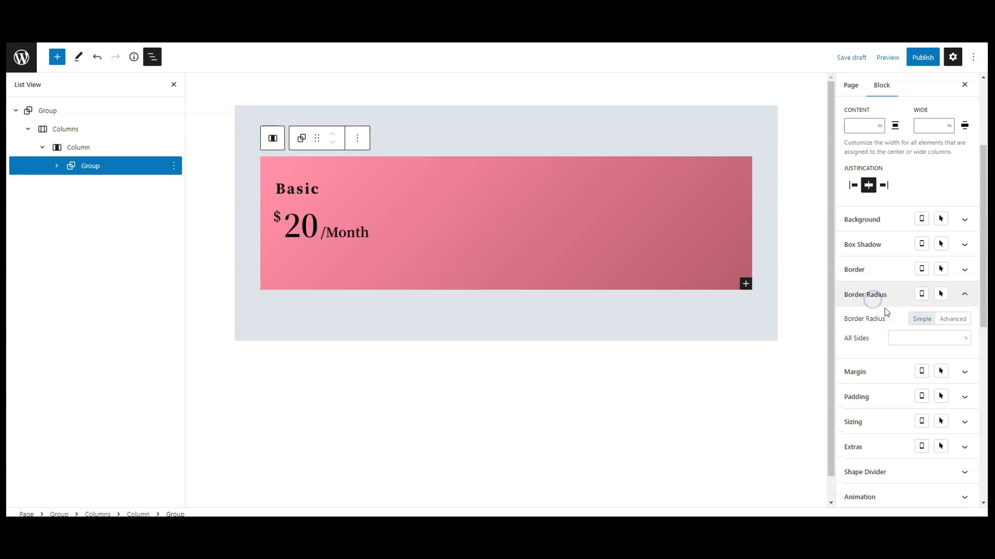
pyautogui.click(952, 319)
pyautogui.click(921, 337)
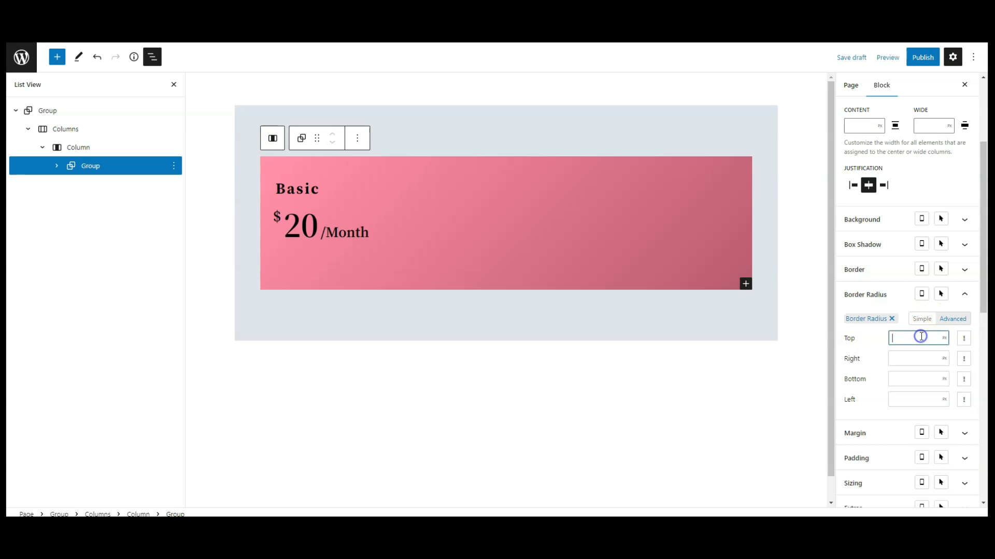
pyautogui.write('20')
pyautogui.click(916, 359)
pyautogui.write('20')
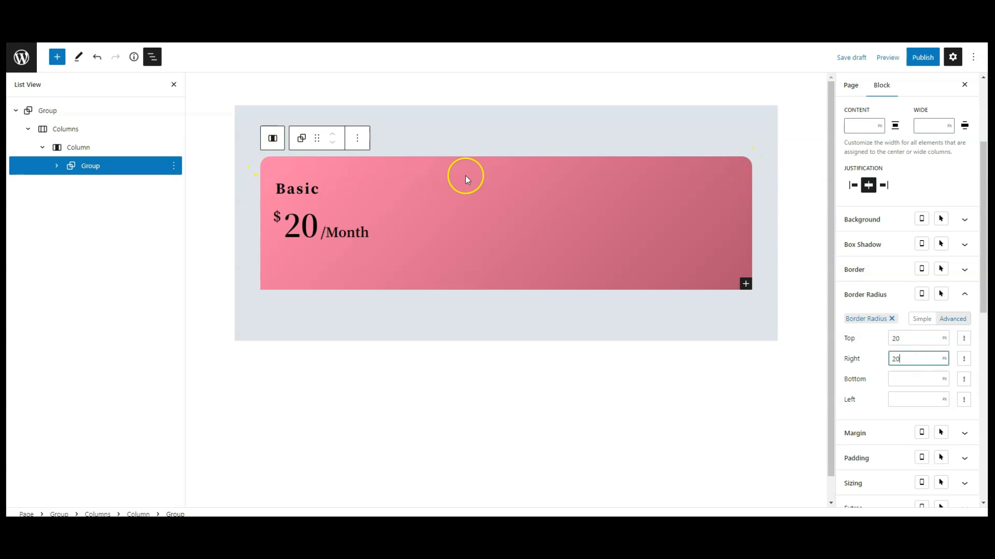
pyautogui.click(875, 296)
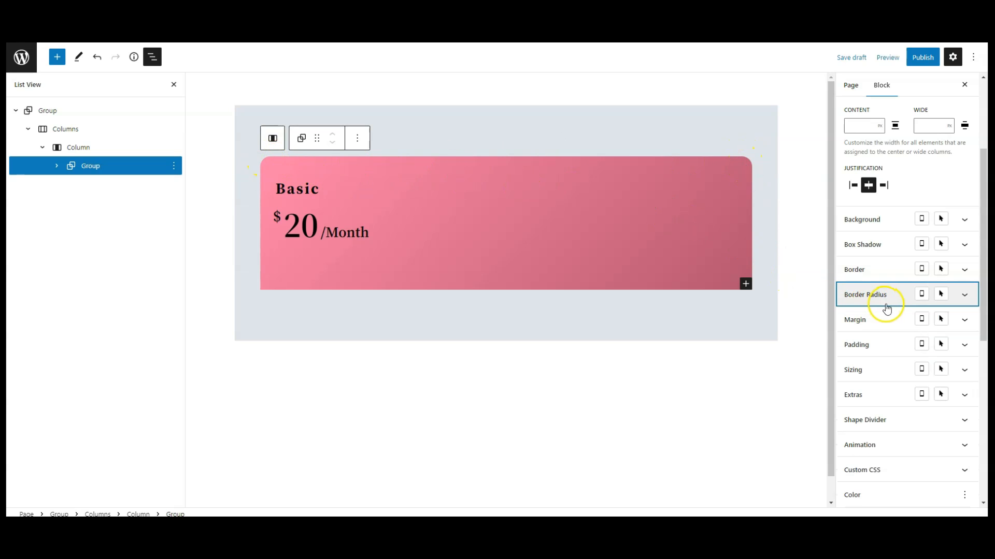
# Step: Set the text colour of the Basic heading to white, FFFFFF, in its Editor Plus typography settings
pyautogui.click(288, 190)
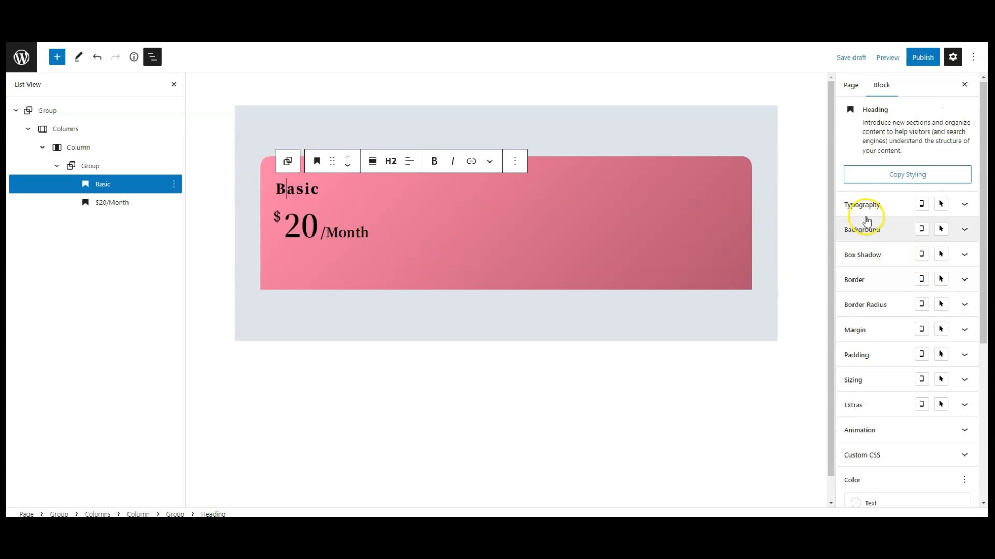
pyautogui.click(863, 205)
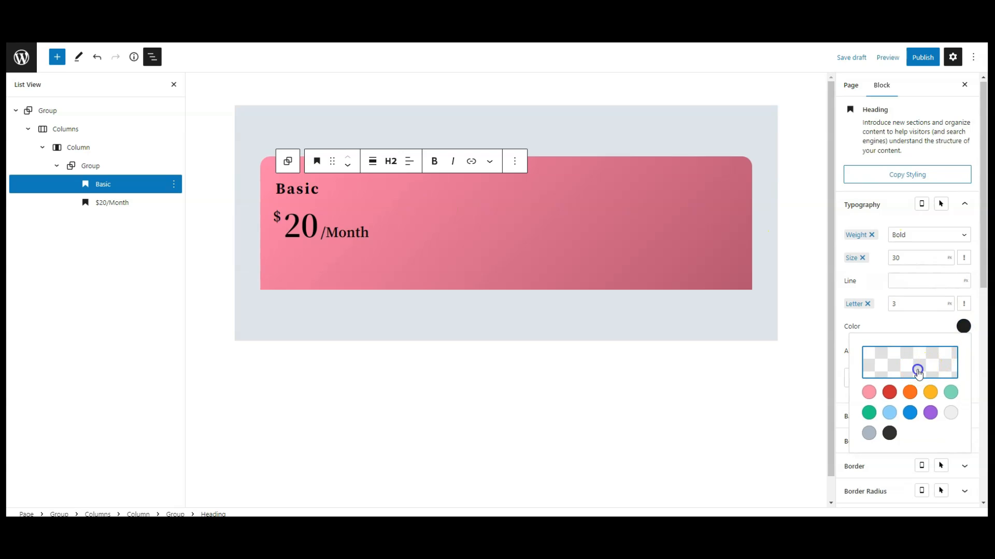
pyautogui.click(914, 365)
pyautogui.moveTo(879, 184); pyautogui.dragTo(812, 141)
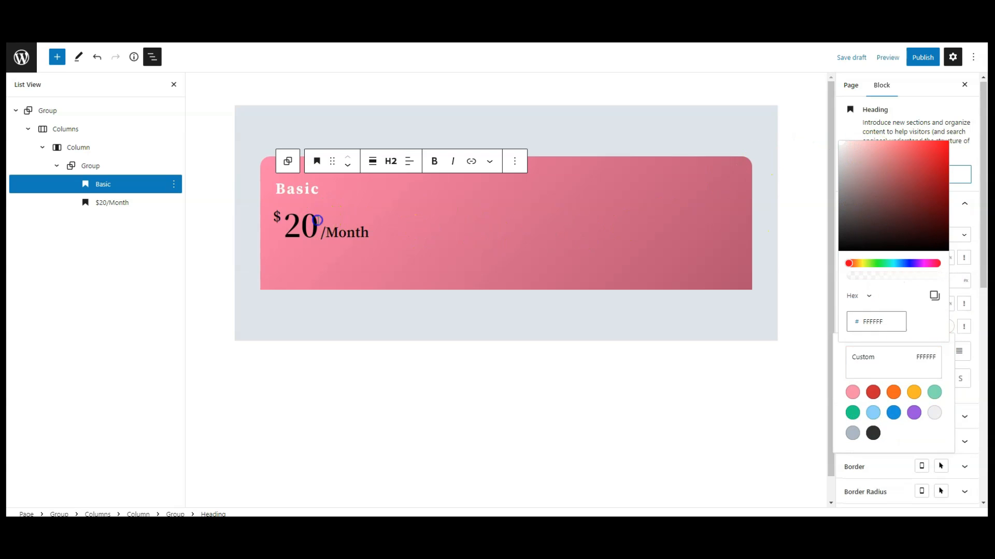
# Step: Set the text colour of the $20/Month heading to near-white FEFEFE and close its typography settings
pyautogui.click(317, 220)
pyautogui.click(877, 204)
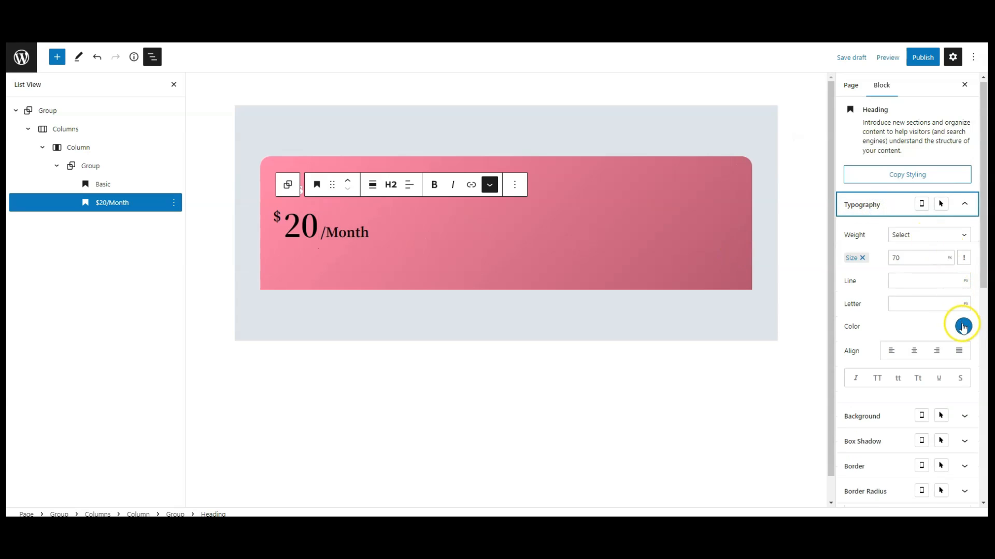
pyautogui.click(963, 327)
pyautogui.click(919, 356)
pyautogui.click(877, 150)
pyautogui.moveTo(832, 140); pyautogui.dragTo(804, 131)
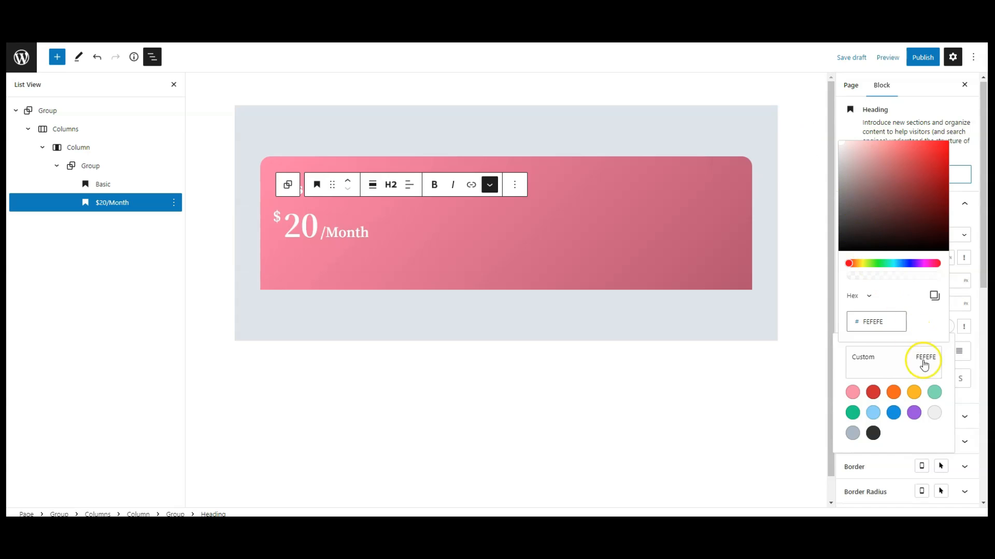
pyautogui.click(950, 327)
pyautogui.click(905, 327)
pyautogui.click(868, 213)
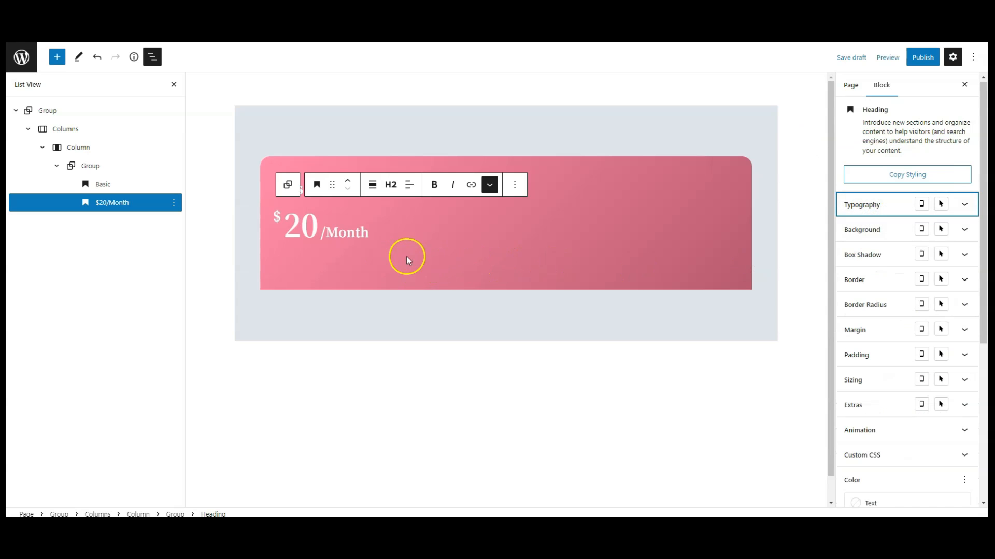
# Step: Select the inner Group holding the two headings and give it a shape divider with the smooth single-wave style
pyautogui.scroll(-5, 905, 353)
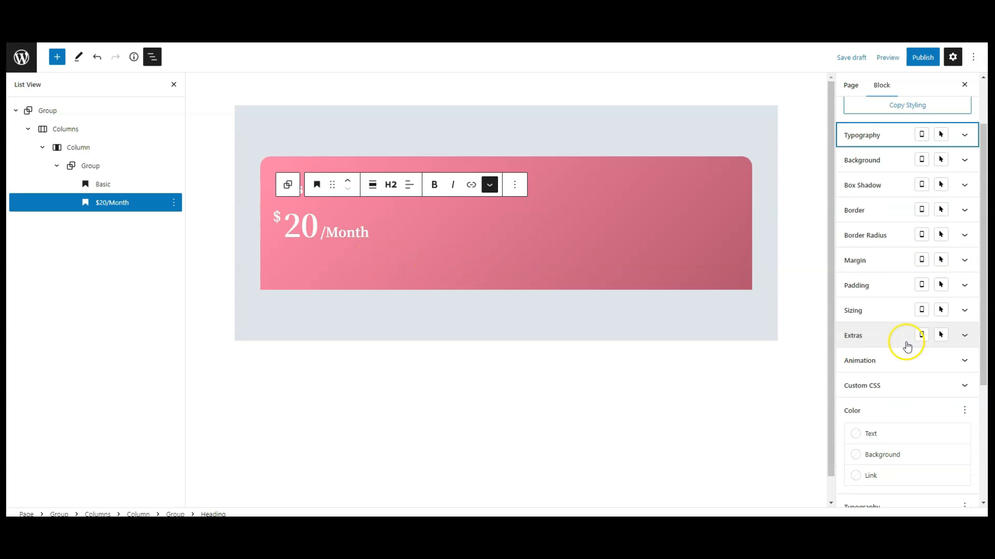
pyautogui.scroll(3, 904, 339)
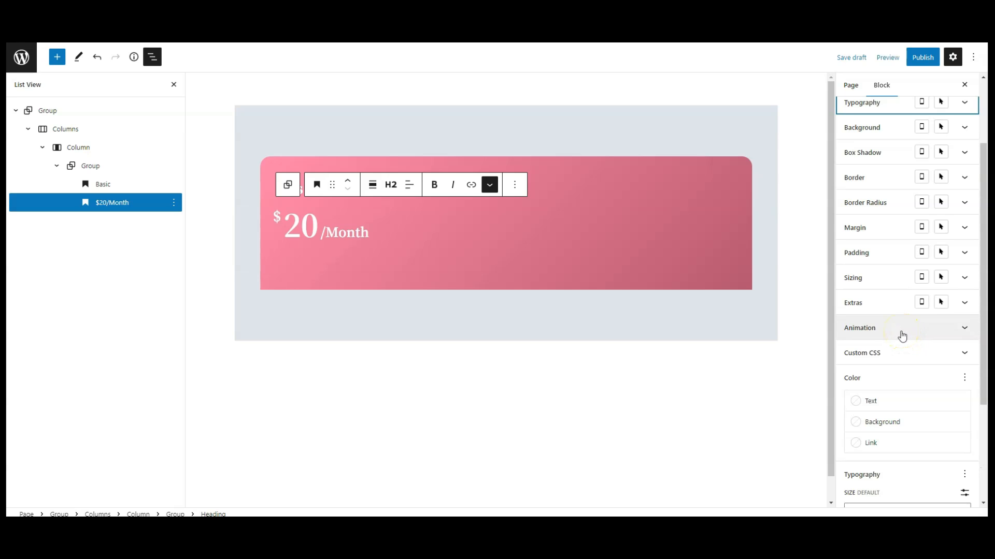
pyautogui.scroll(-2, 901, 336)
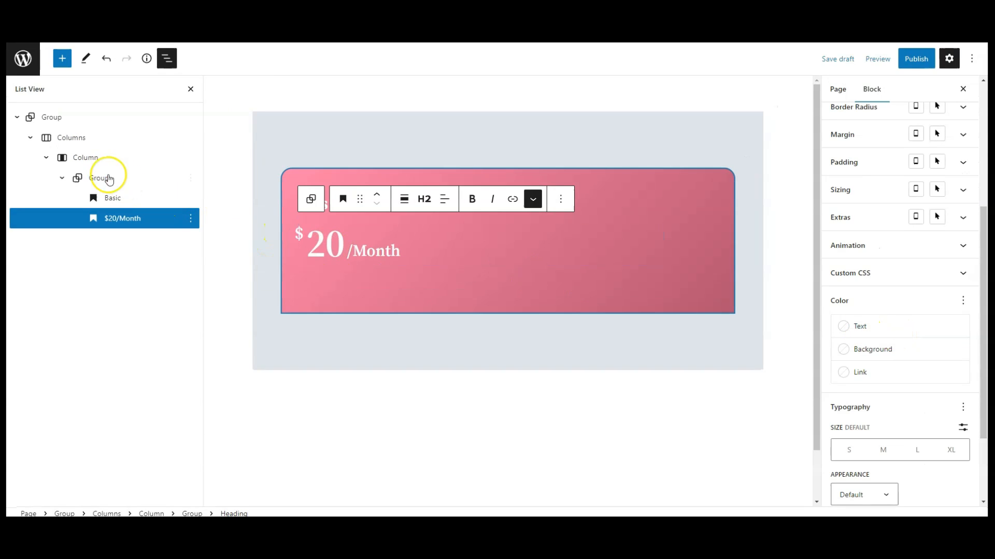
pyautogui.click(96, 180)
pyautogui.scroll(-2, 910, 349)
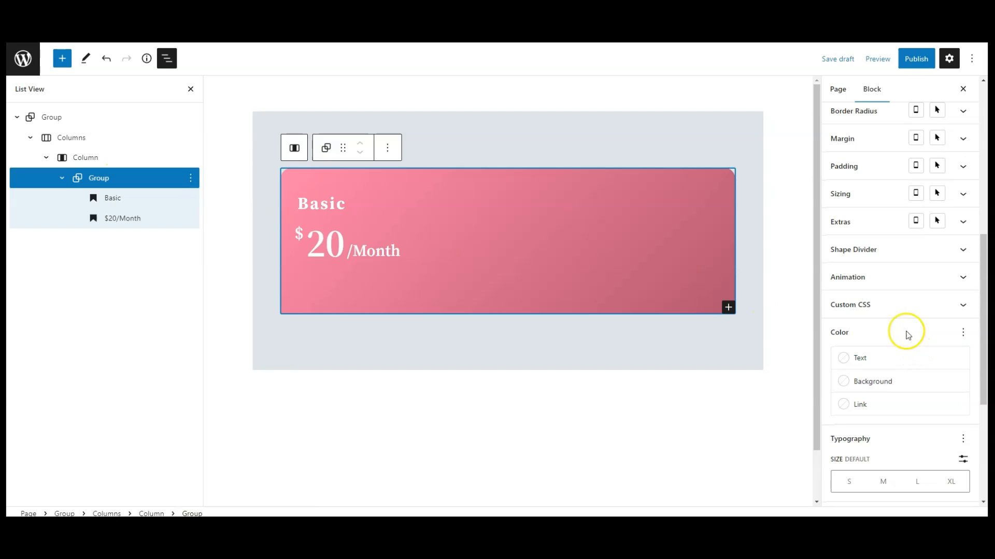
pyautogui.click(861, 250)
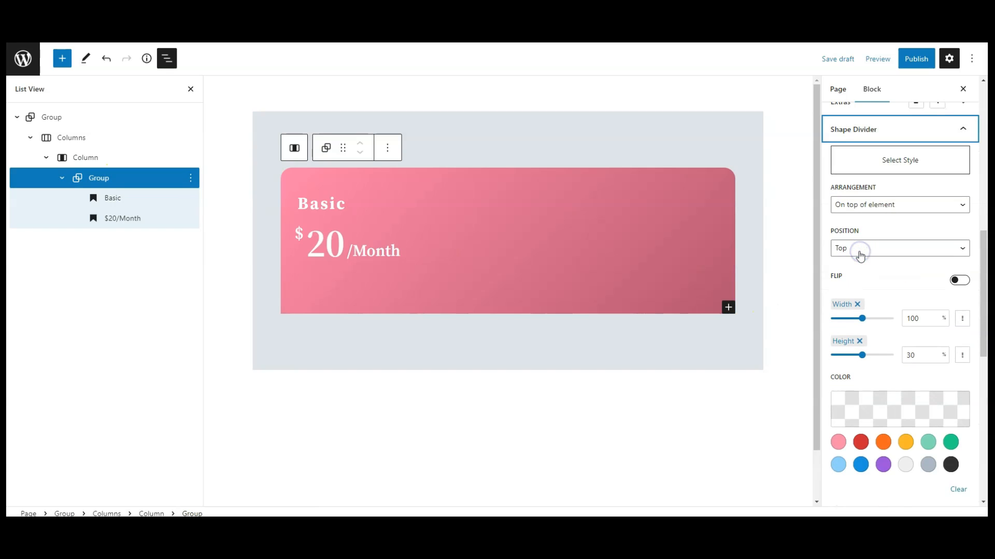
pyautogui.click(898, 160)
pyautogui.scroll(-1, 900, 226)
pyautogui.scroll(-3, 901, 231)
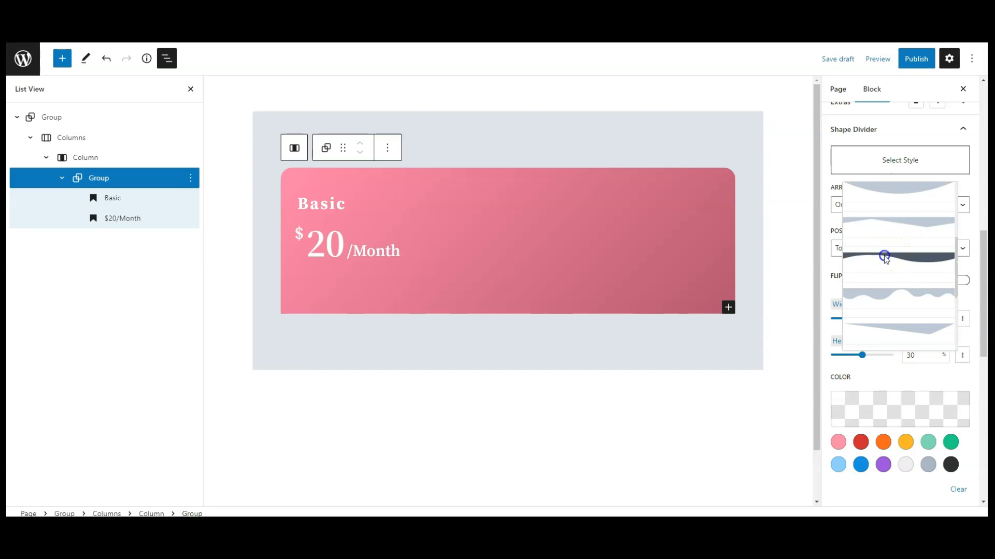
pyautogui.click(885, 258)
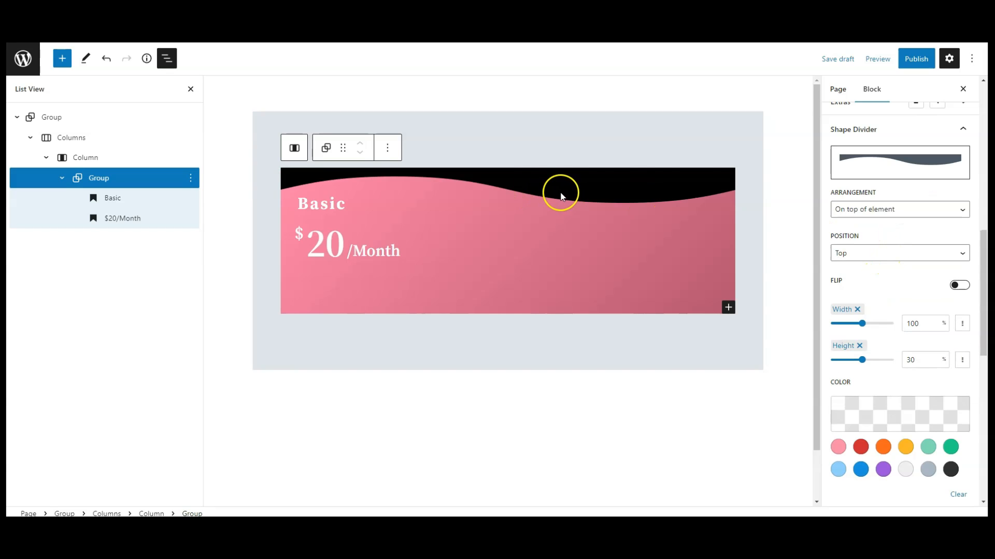
# Step: Position the Group's shape divider at the Bottom, set its colour to FFFFFF, and close the divider settings
pyautogui.click(856, 254)
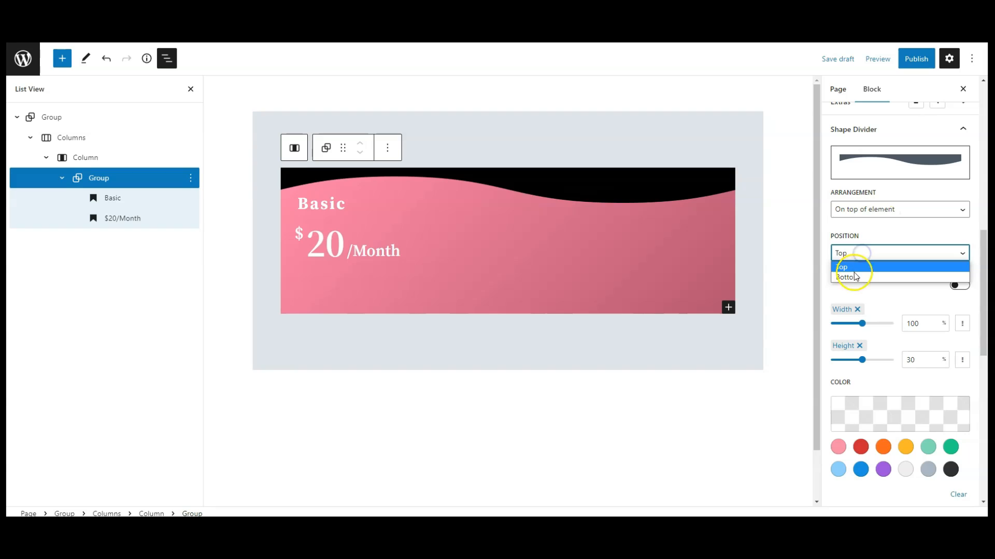
pyautogui.click(855, 278)
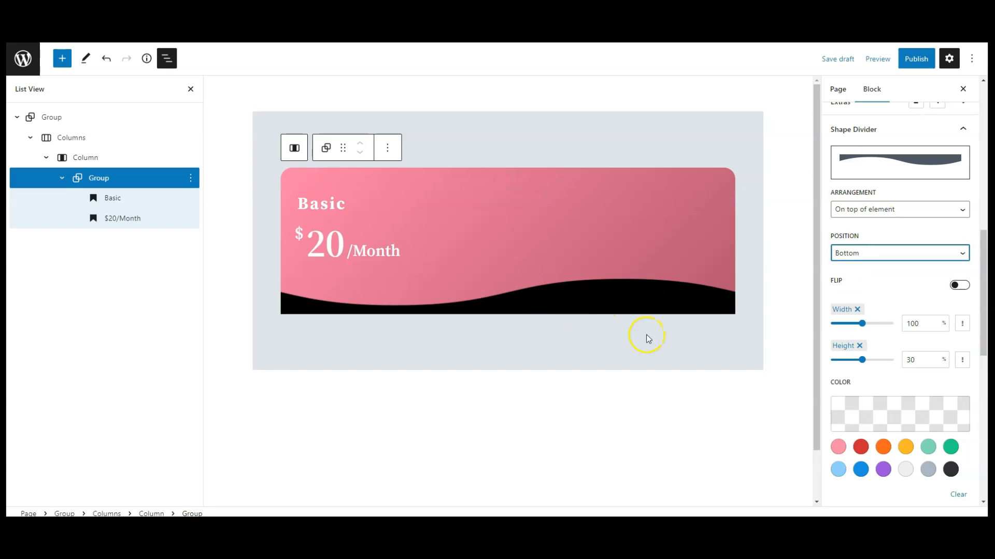
pyautogui.click(891, 416)
pyautogui.moveTo(872, 263); pyautogui.dragTo(820, 182)
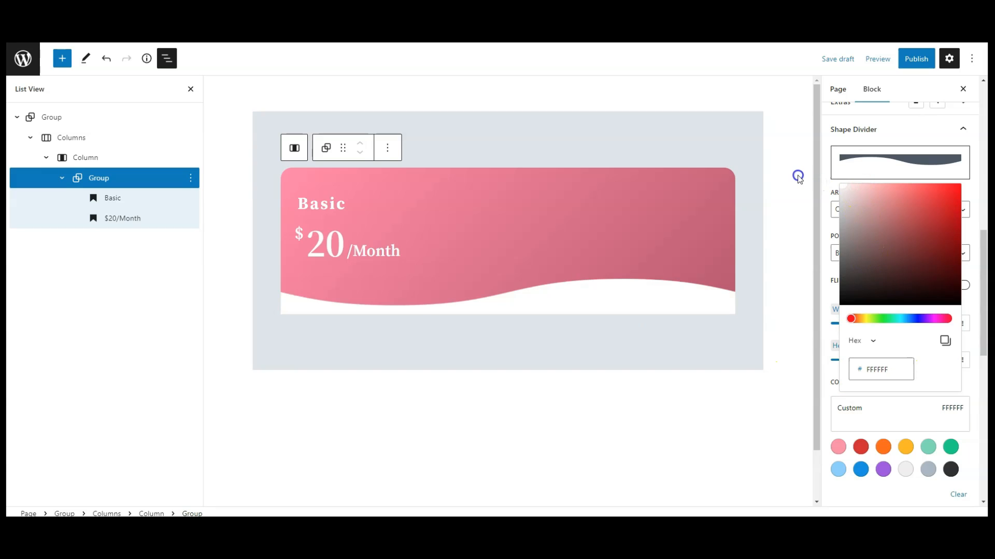
pyautogui.click(889, 428)
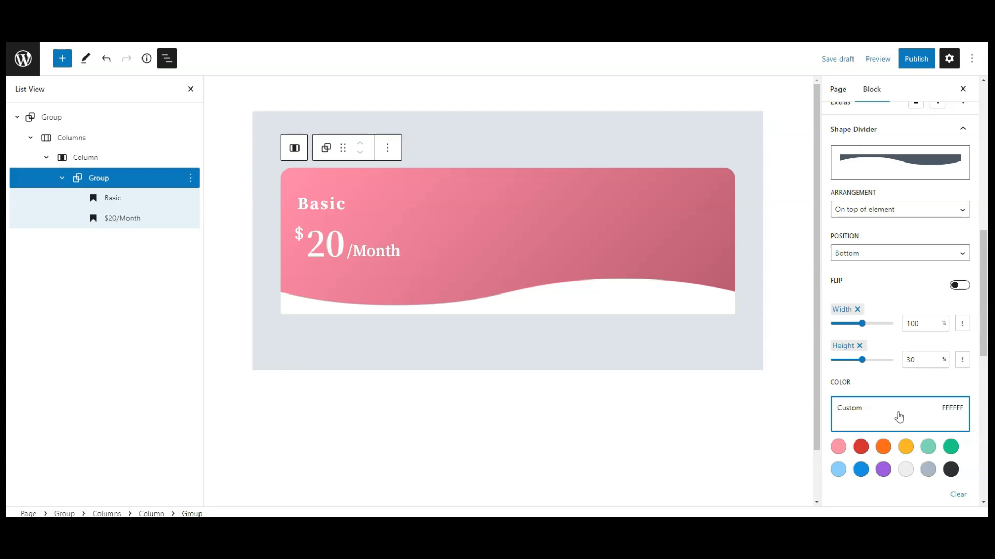
pyautogui.scroll(2, 908, 421)
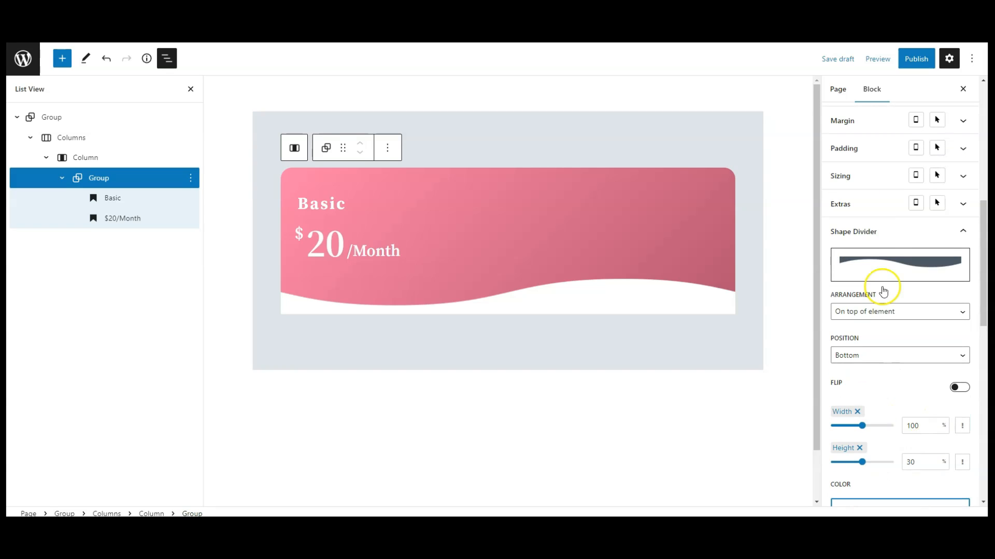
pyautogui.click(875, 233)
# Step: Insert a new Group block below the gradient Group in the same column and show the block list view
pyautogui.click(87, 175)
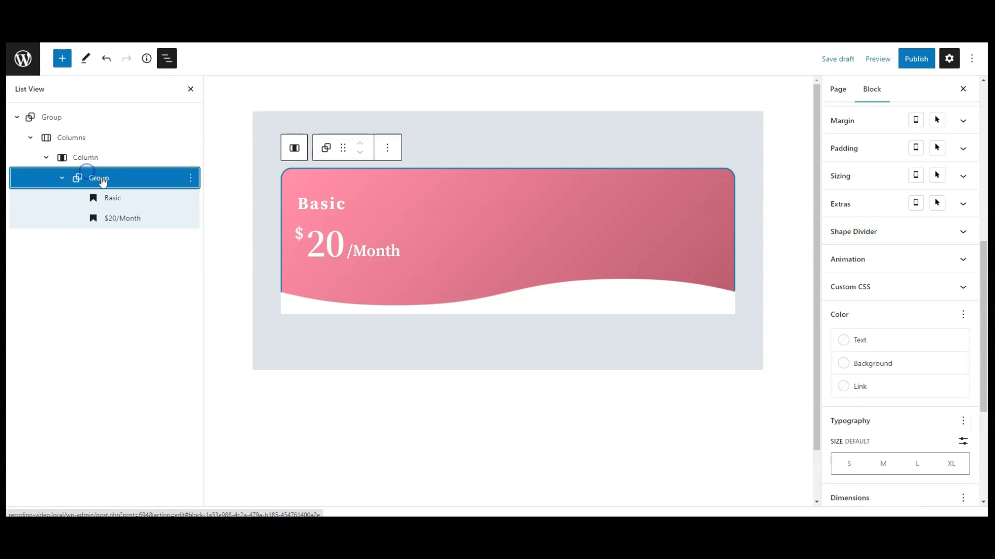
pyautogui.click(63, 59)
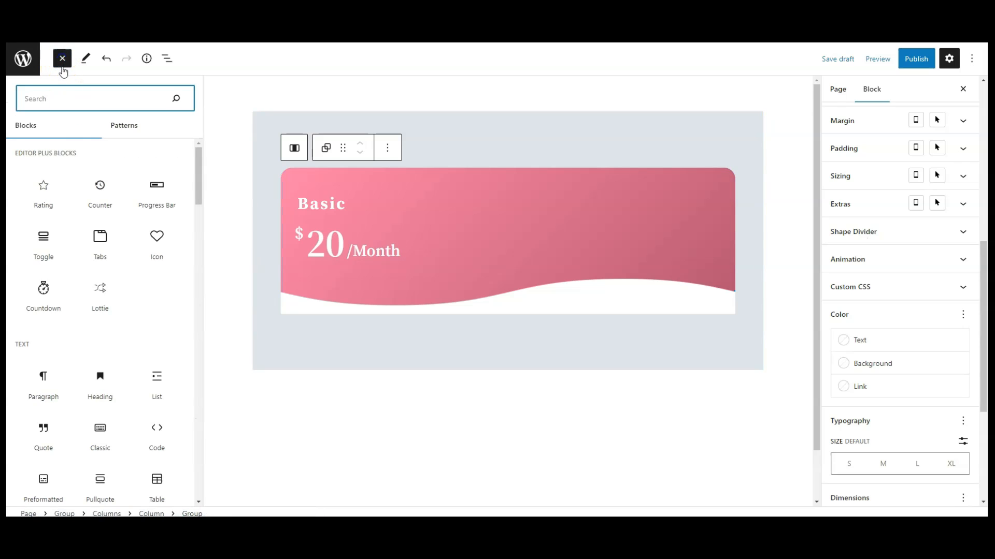
pyautogui.write('gr')
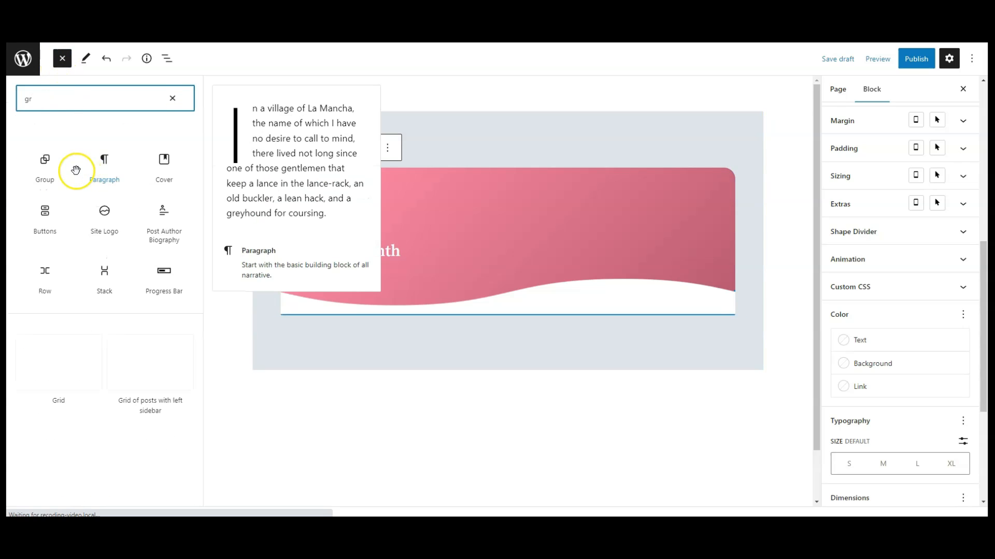
pyautogui.click(42, 179)
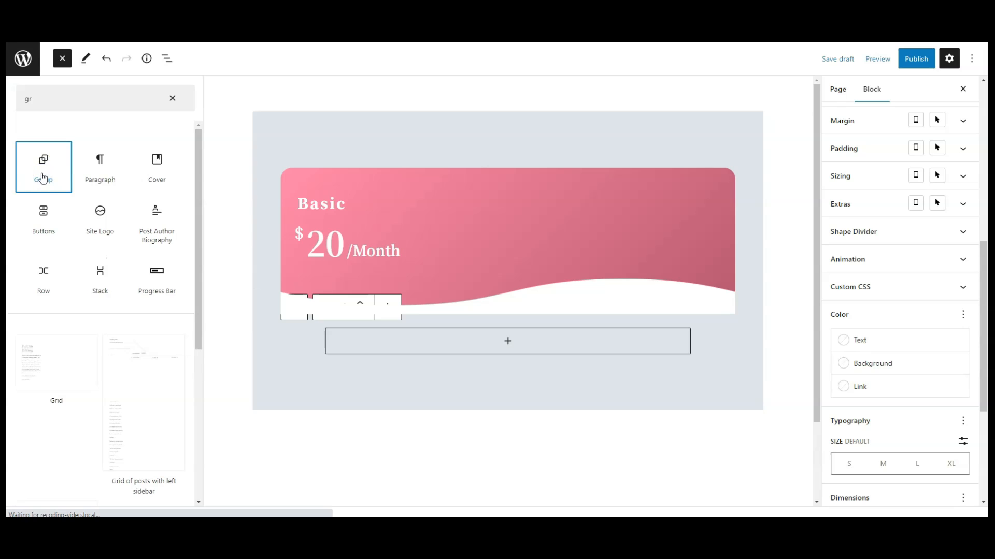
pyautogui.click(62, 58)
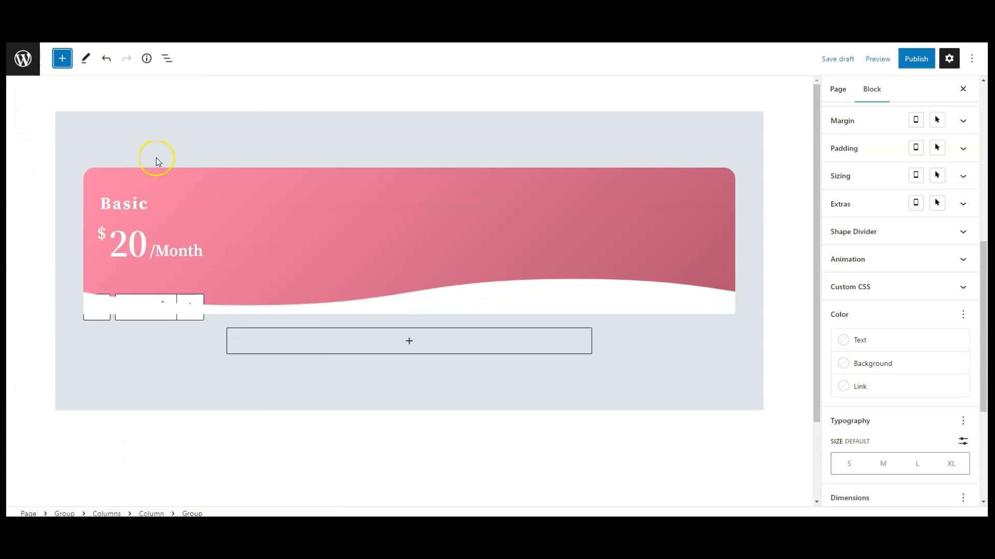
pyautogui.click(167, 58)
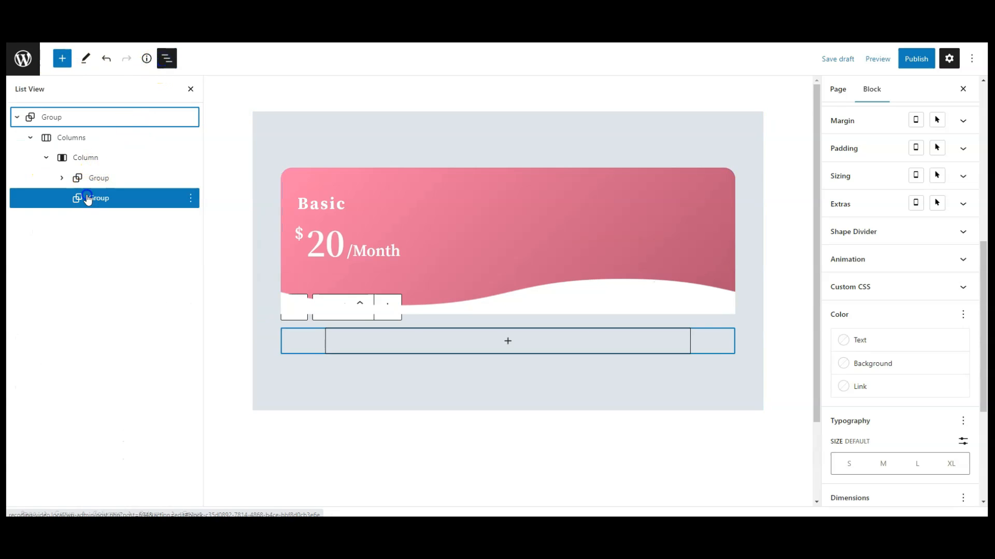
# Step: Give the new empty Group a solid white background and close the background settings
pyautogui.scroll(3, 910, 290)
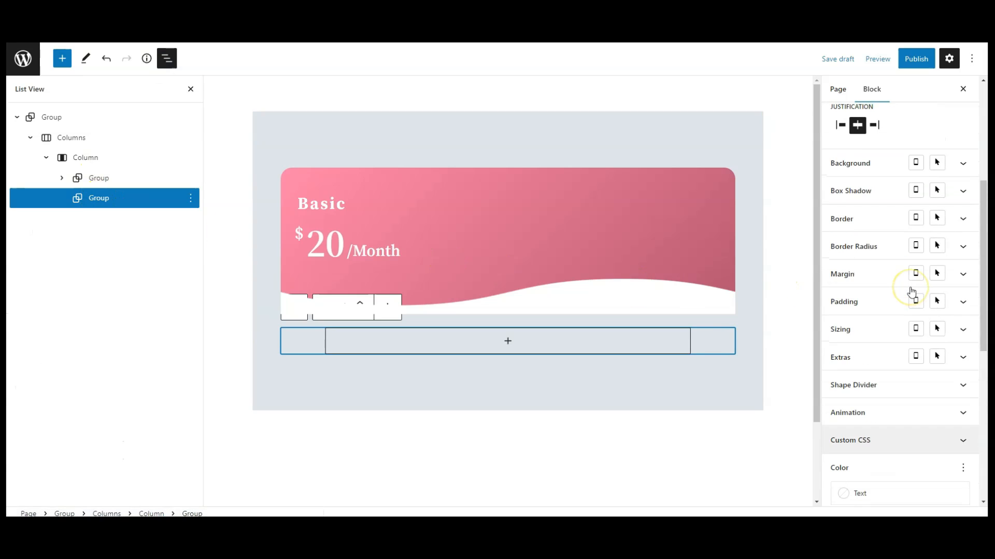
pyautogui.click(868, 164)
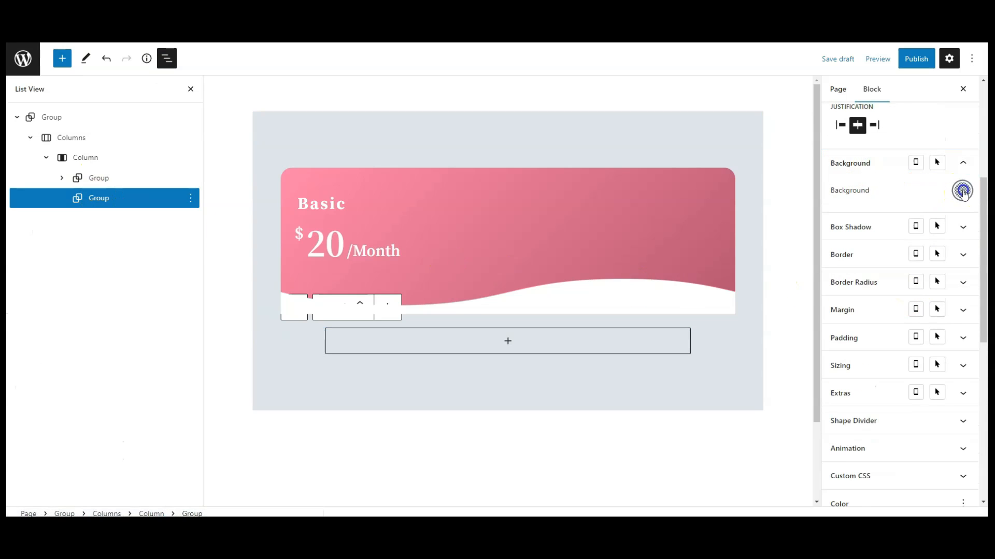
pyautogui.click(961, 190)
pyautogui.moveTo(952, 244); pyautogui.dragTo(861, 240)
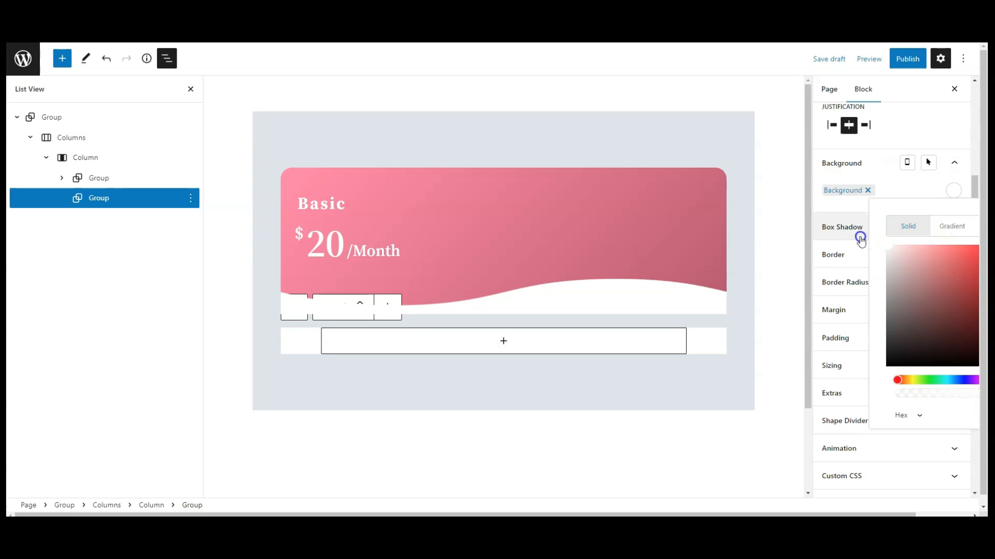
pyautogui.click(849, 170)
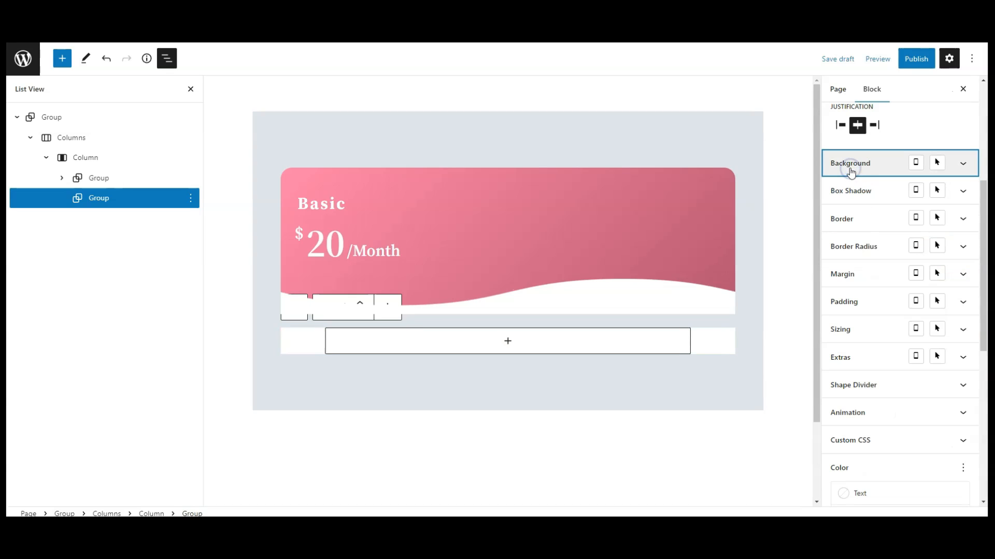
# Step: Set the new Group's margin to 0 on all sides and close the margin settings
pyautogui.click(862, 276)
pyautogui.click(897, 321)
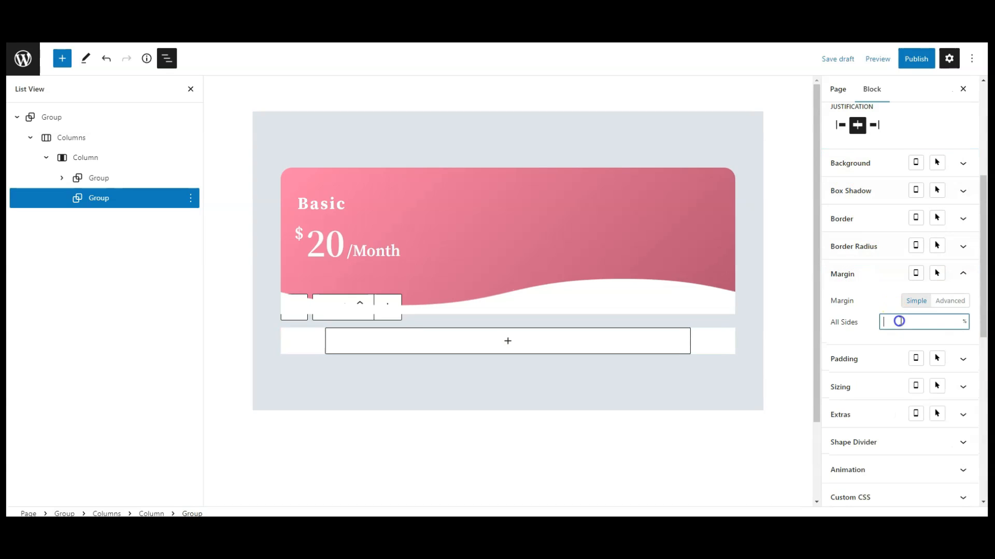
pyautogui.write('0')
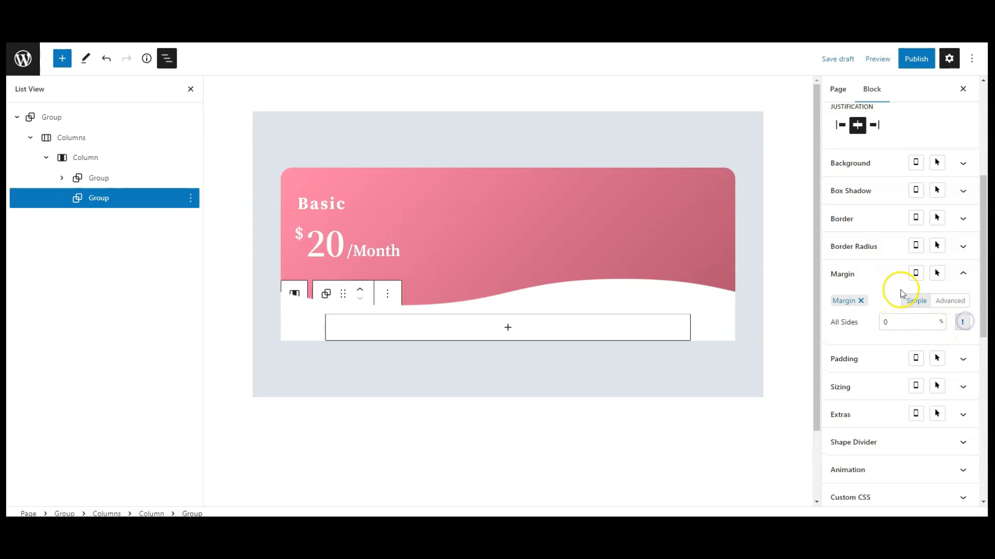
pyautogui.click(867, 279)
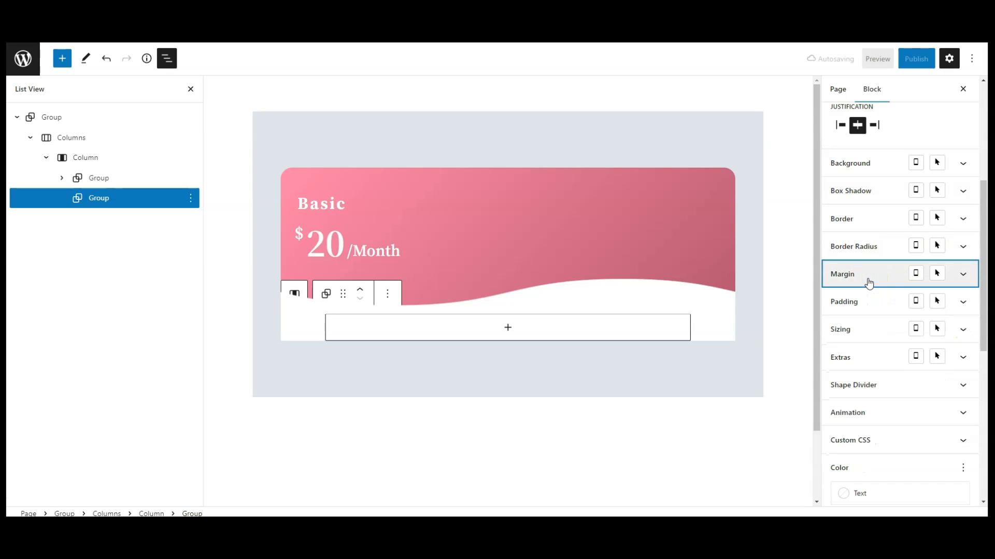
# Step: Set the white Group's padding to 30 px top, 30 px right, 50 px bottom and 30 px left, and close the padding settings
pyautogui.click(854, 301)
pyautogui.click(952, 331)
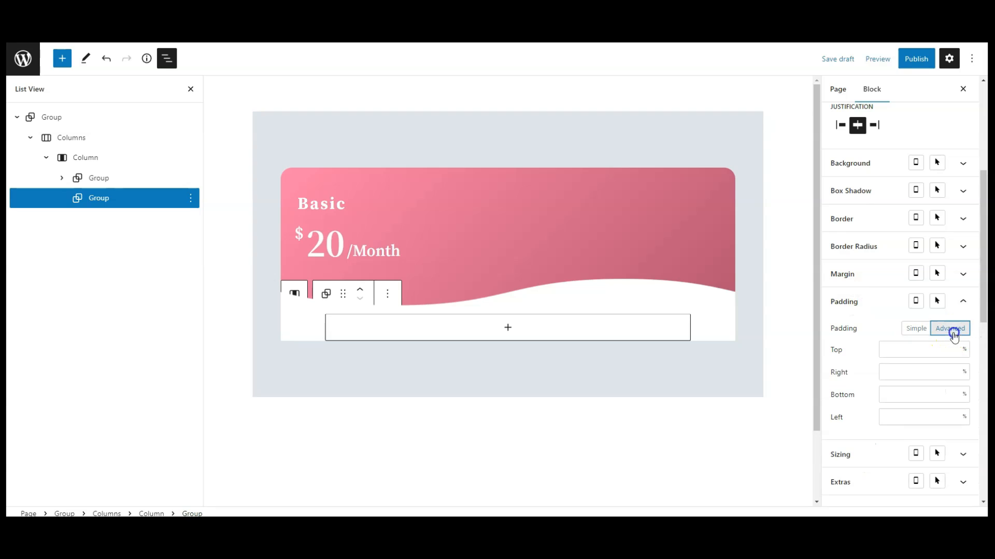
pyautogui.click(962, 353)
pyautogui.click(962, 360)
pyautogui.click(901, 348)
pyautogui.write('30')
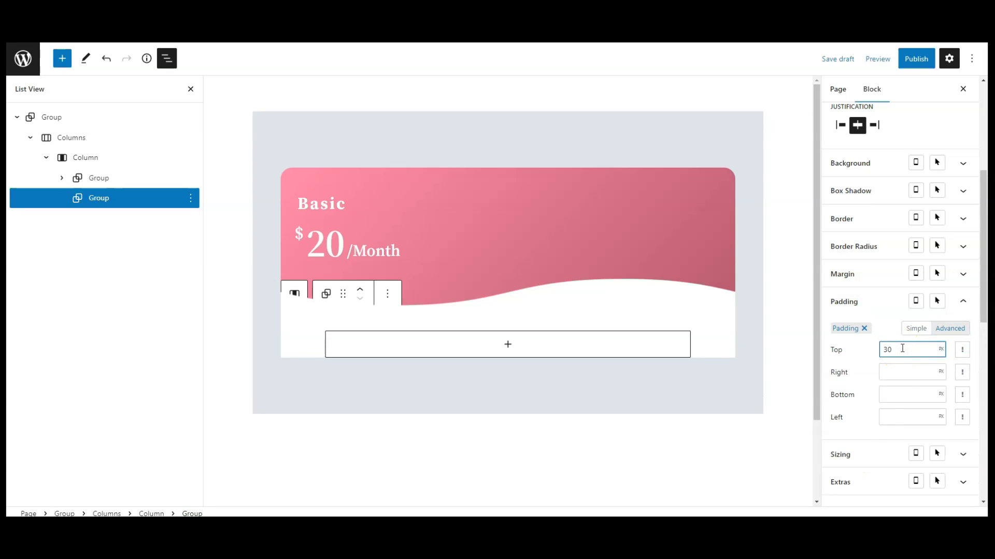
pyautogui.click(899, 368)
pyautogui.click(896, 392)
pyautogui.write('50')
pyautogui.click(894, 422)
pyautogui.write('30')
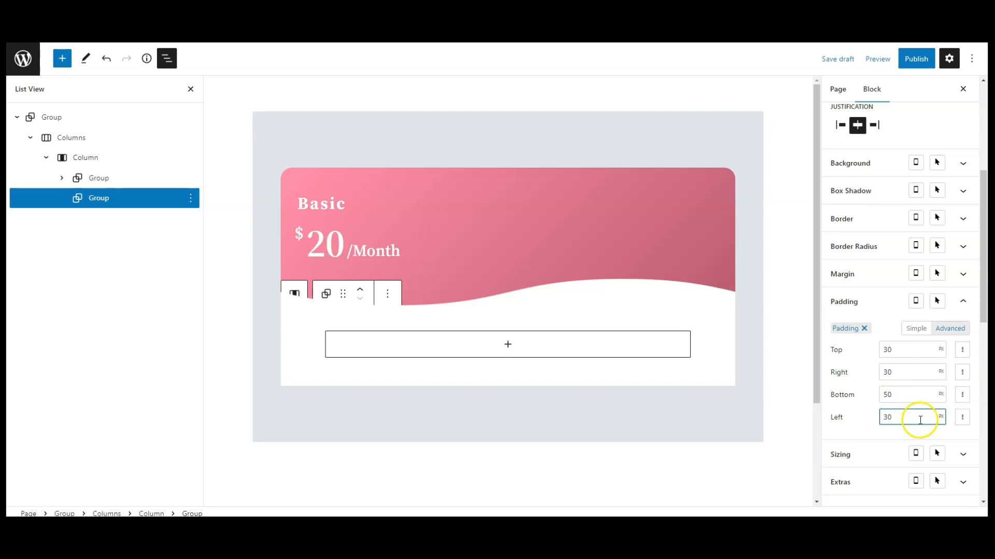
pyautogui.click(862, 305)
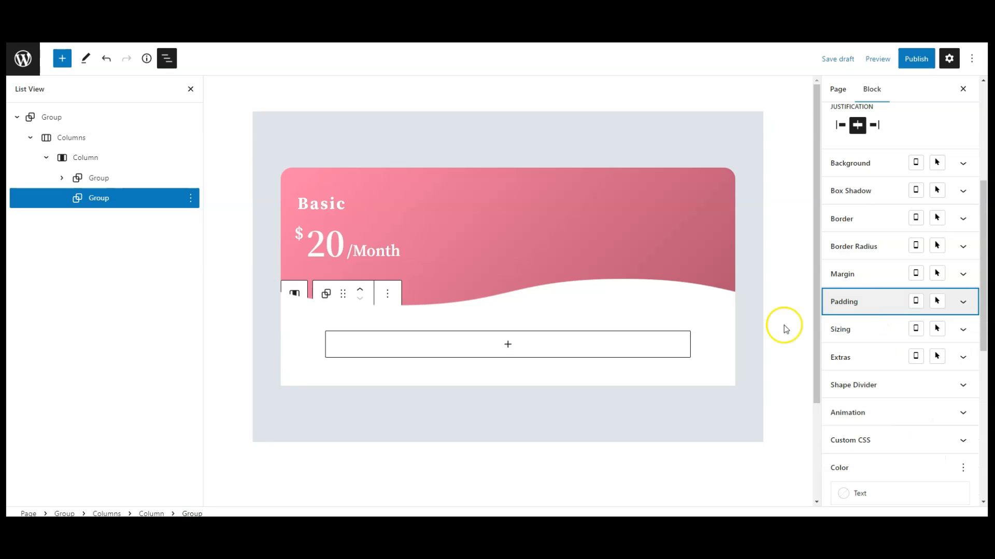
# Step: Insert a List block inside the white Group and hide both the block list view and the settings sidebar
pyautogui.click(509, 344)
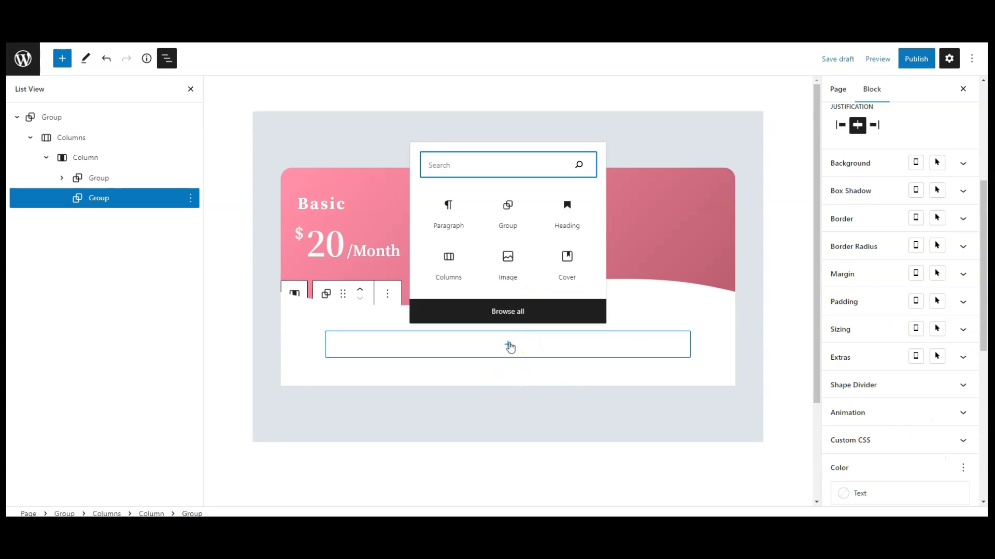
pyautogui.write('list')
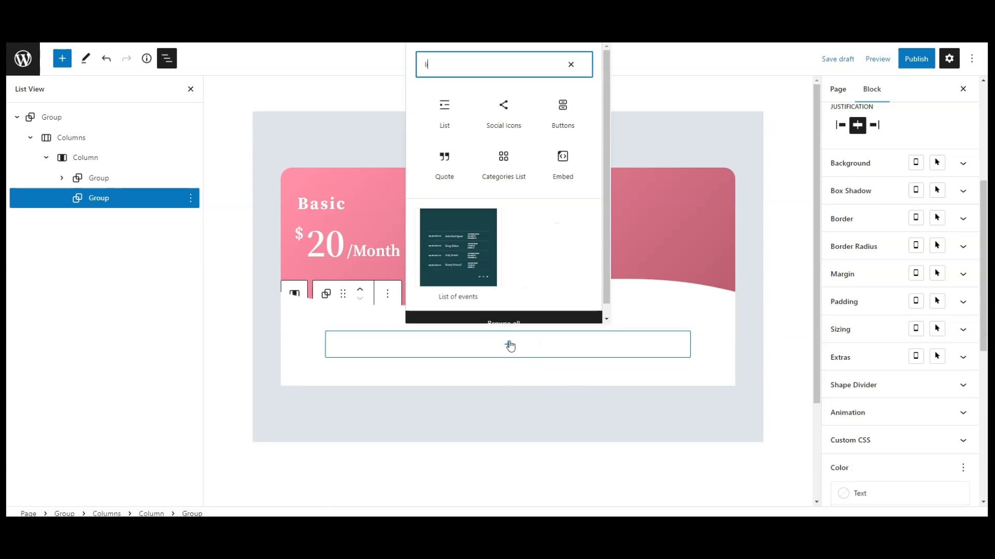
pyautogui.click(444, 120)
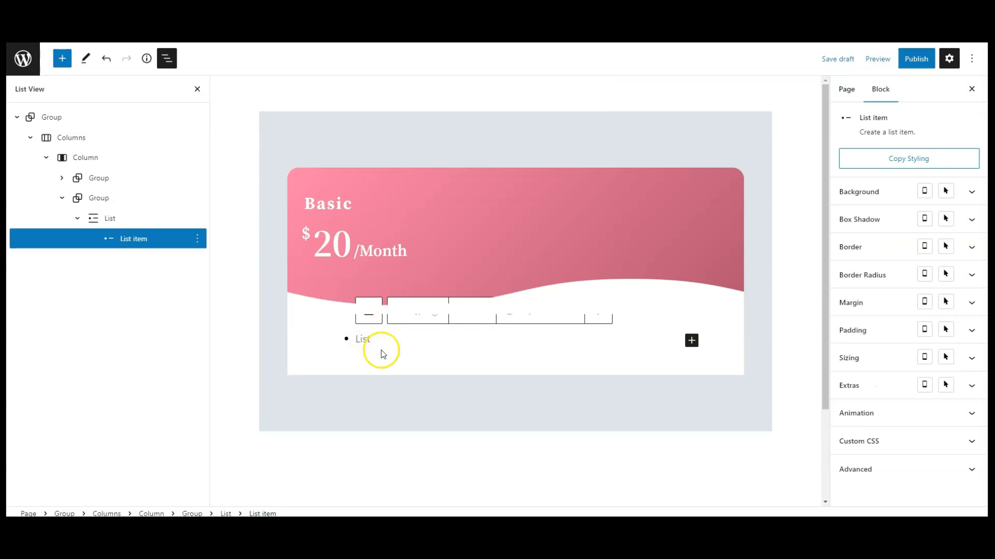
pyautogui.click(166, 58)
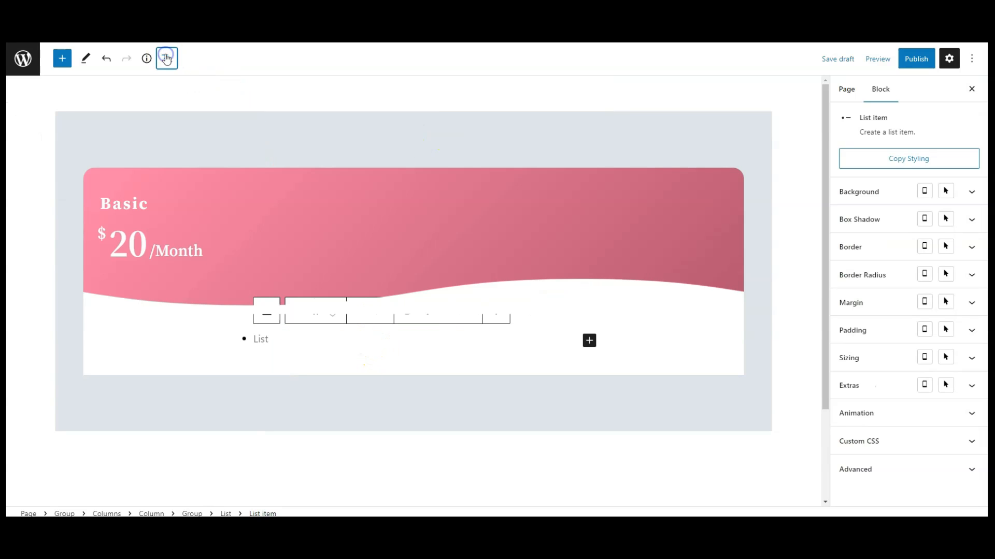
pyautogui.click(949, 58)
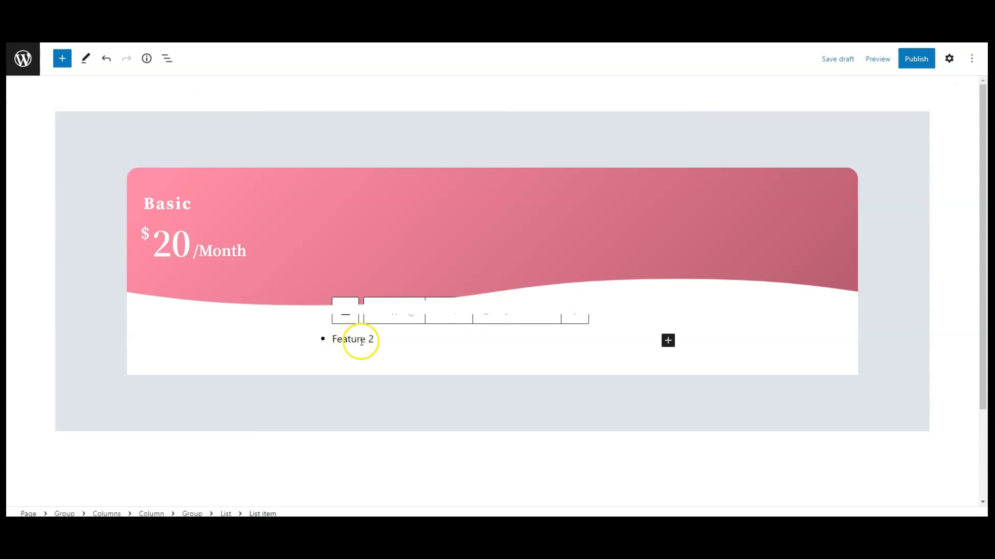
# Step: Fill the list with the items Feature 2, Access All Themes, Custom Styling and Font Family
pyautogui.press('Return')
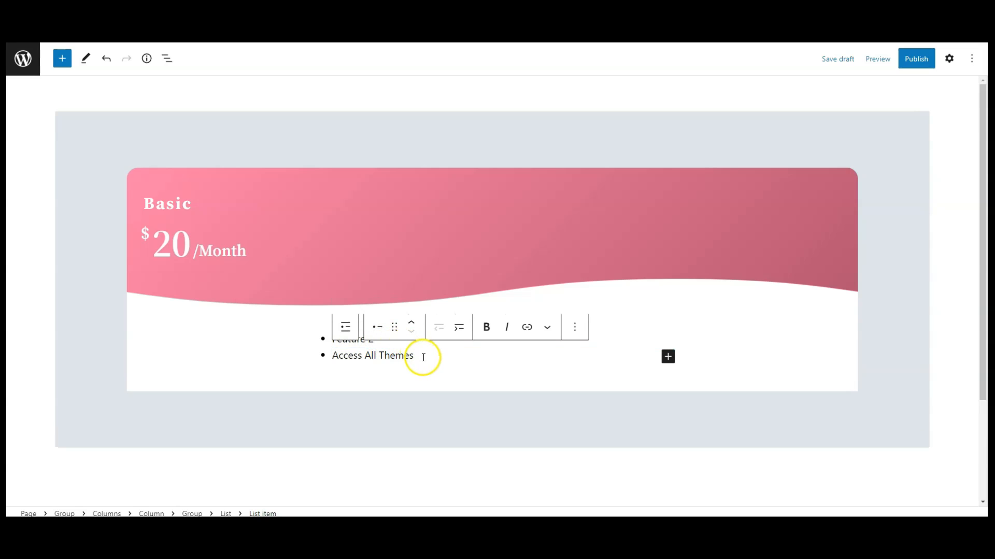
pyautogui.press('Return')
pyautogui.write('Custom Styling')
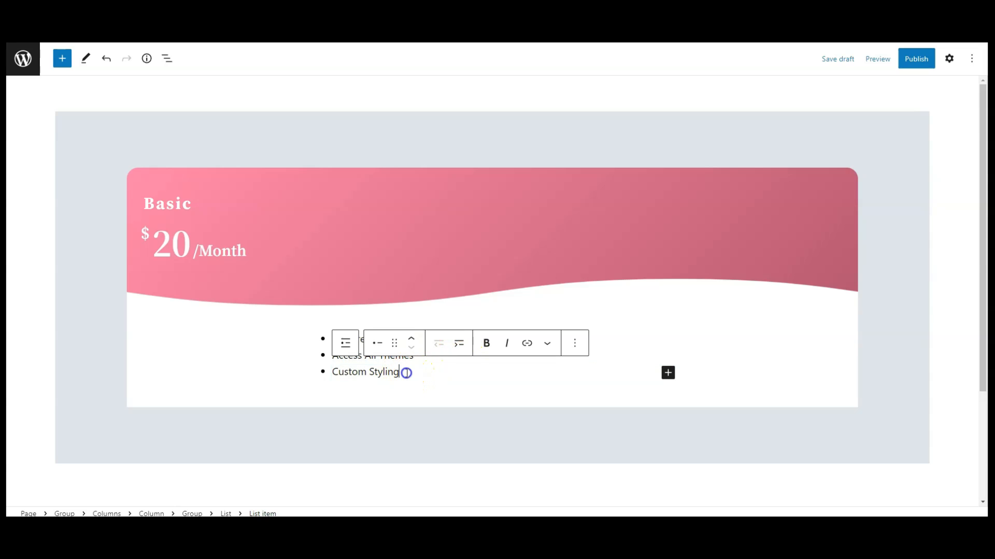
pyautogui.press('Return')
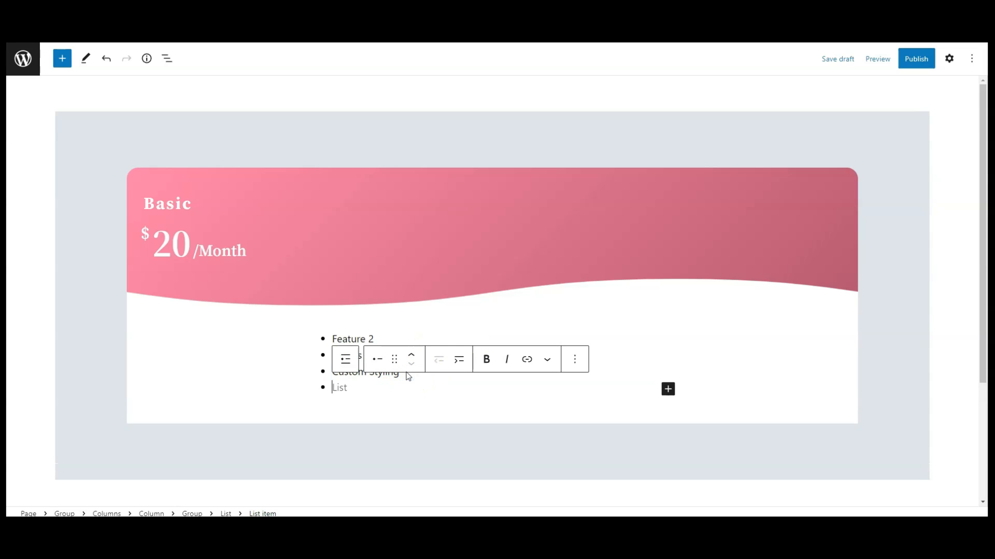
pyautogui.write('Font Family')
pyautogui.click(386, 389)
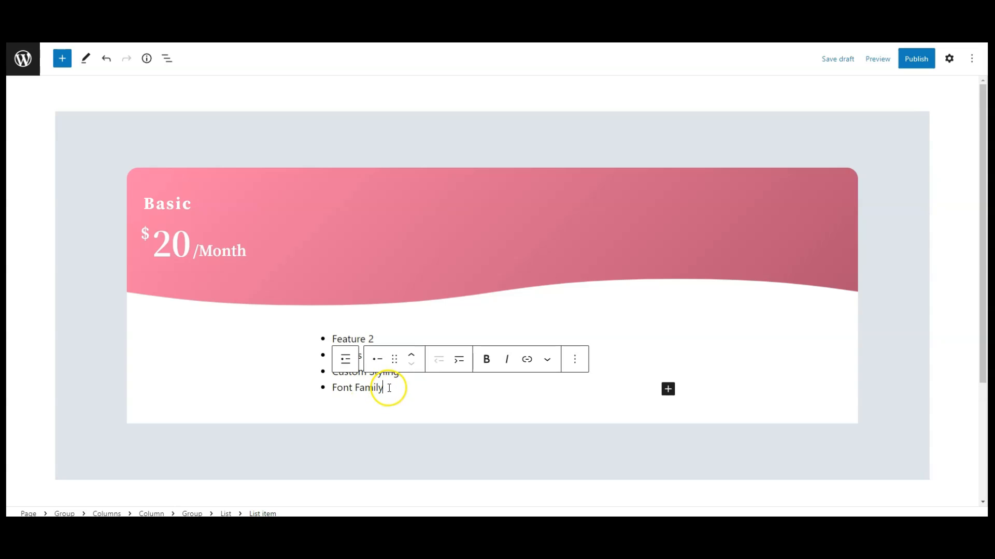
pyautogui.click(290, 417)
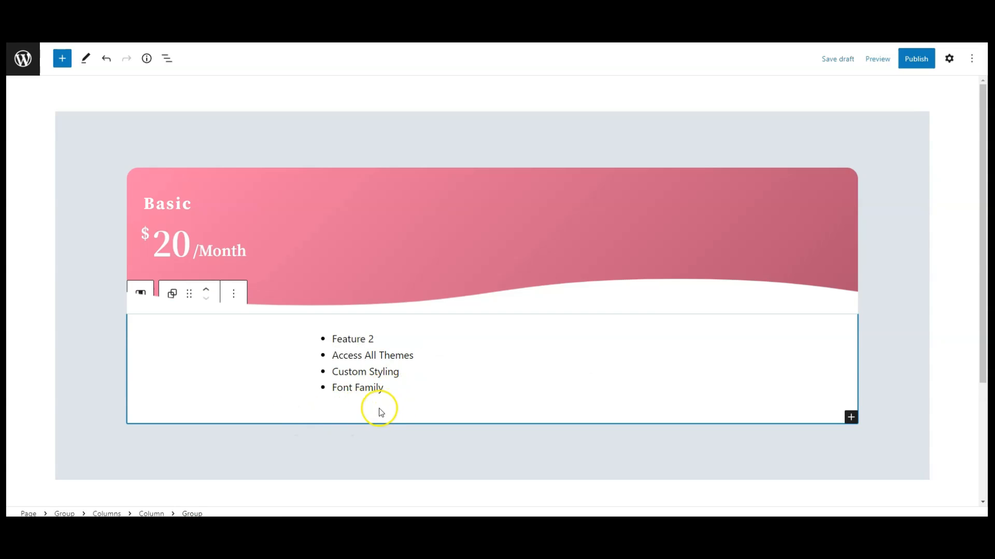
# Step: Select the whole List block in the white Group, set its left padding to 0 and close the padding settings
pyautogui.click(167, 59)
pyautogui.click(61, 198)
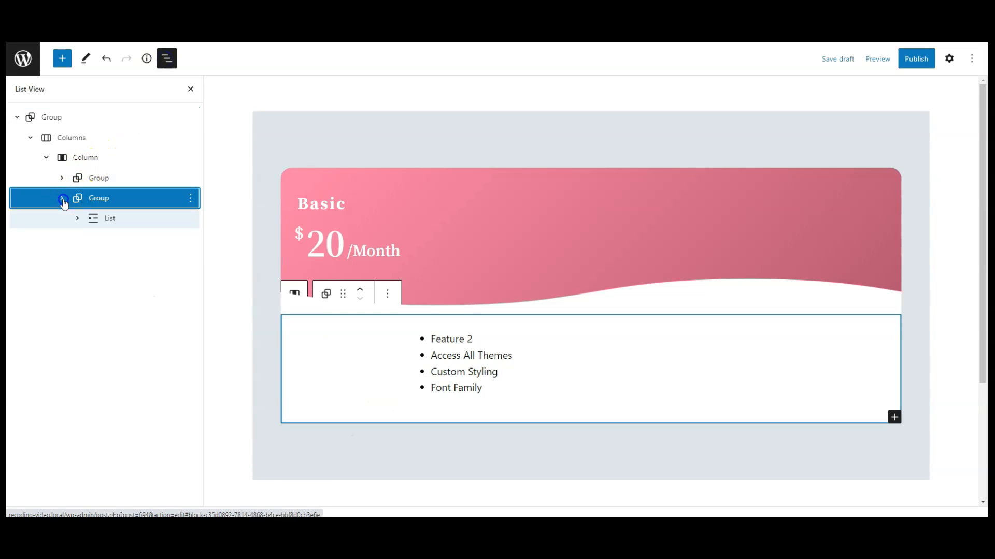
pyautogui.click(99, 223)
pyautogui.click(111, 219)
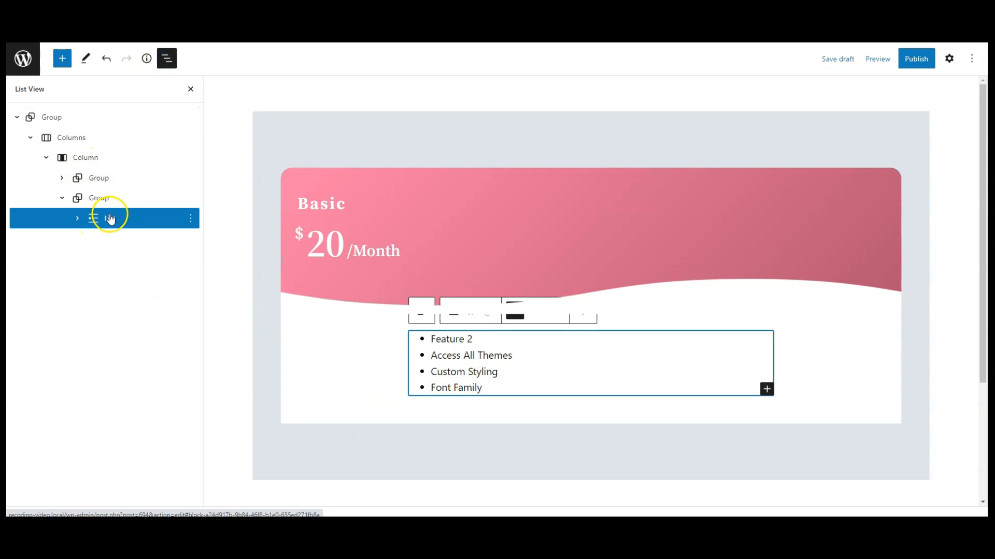
pyautogui.click(949, 58)
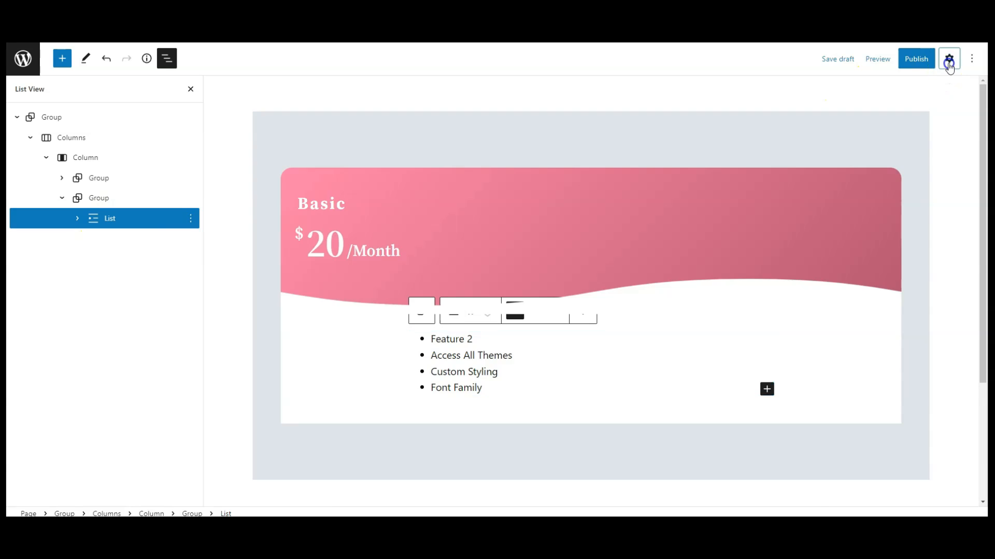
pyautogui.click(852, 357)
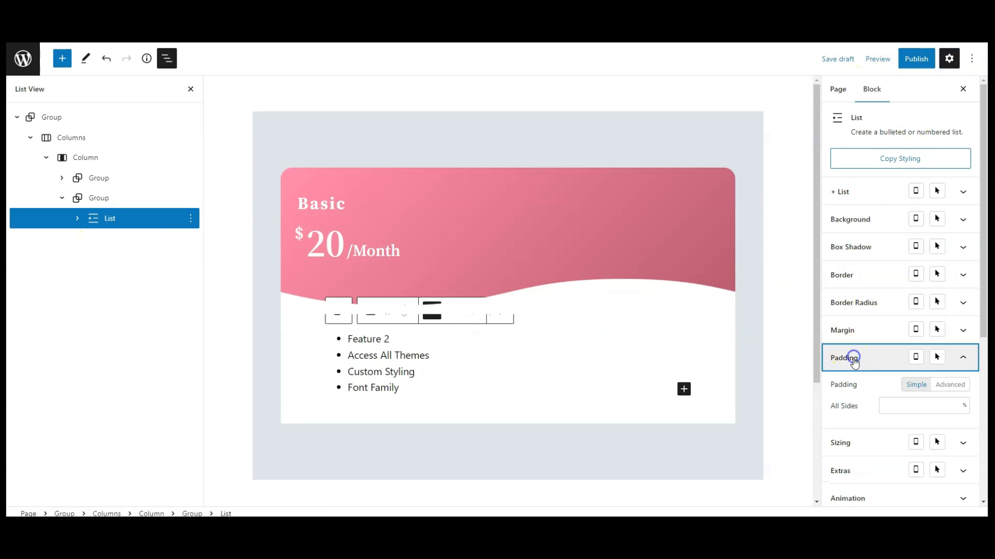
pyautogui.click(949, 385)
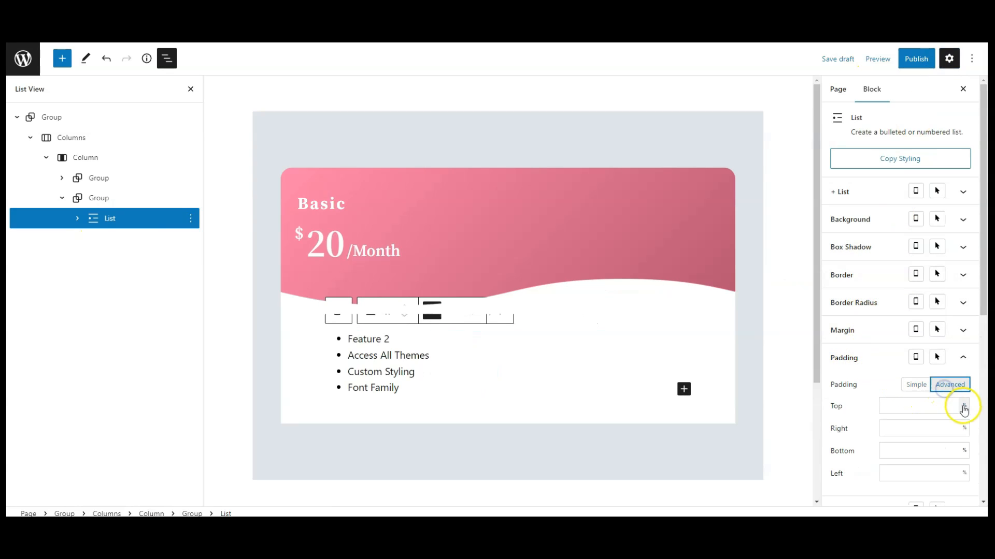
pyautogui.click(920, 473)
pyautogui.write('0')
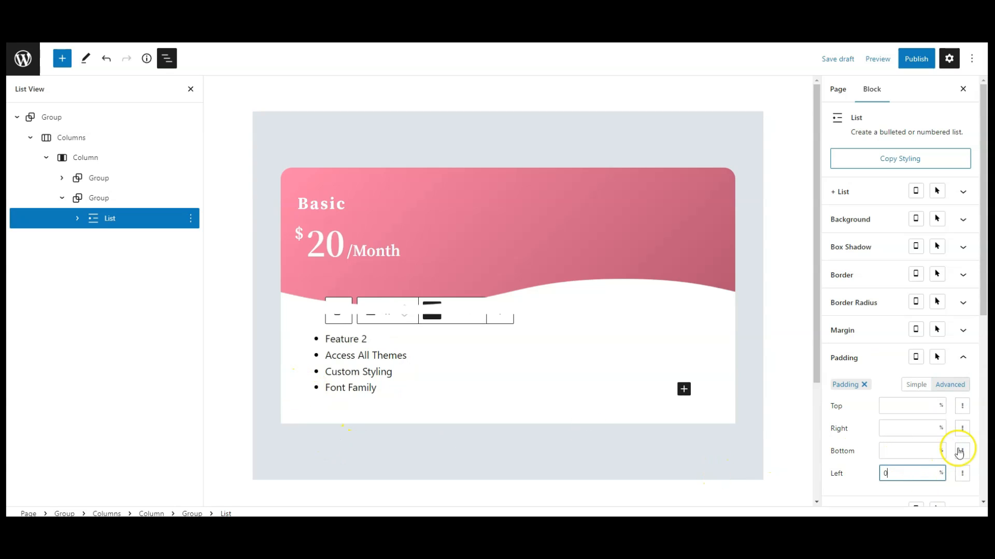
pyautogui.click(879, 357)
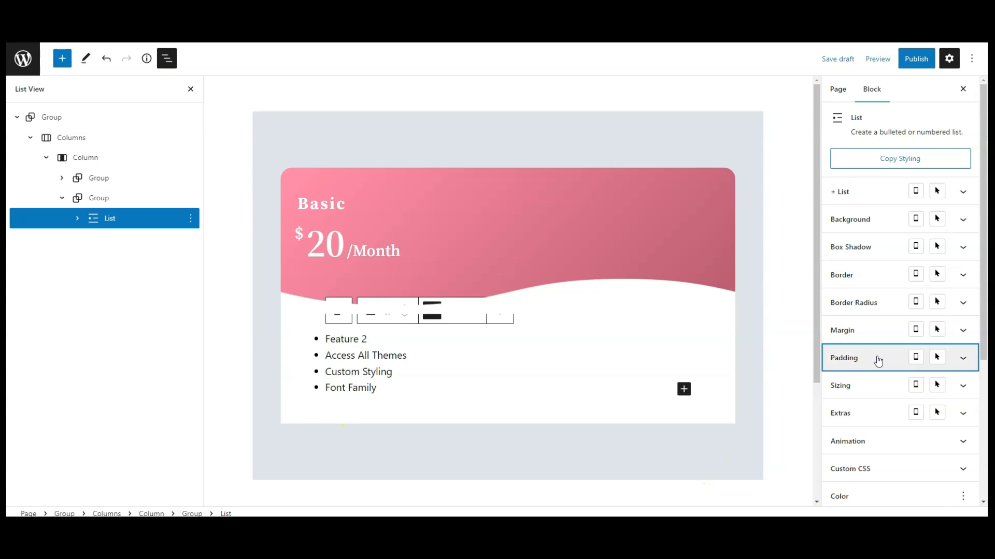
# Step: Add the Appearance option to the List block's typography and set it to Medium
pyautogui.scroll(-4, 876, 346)
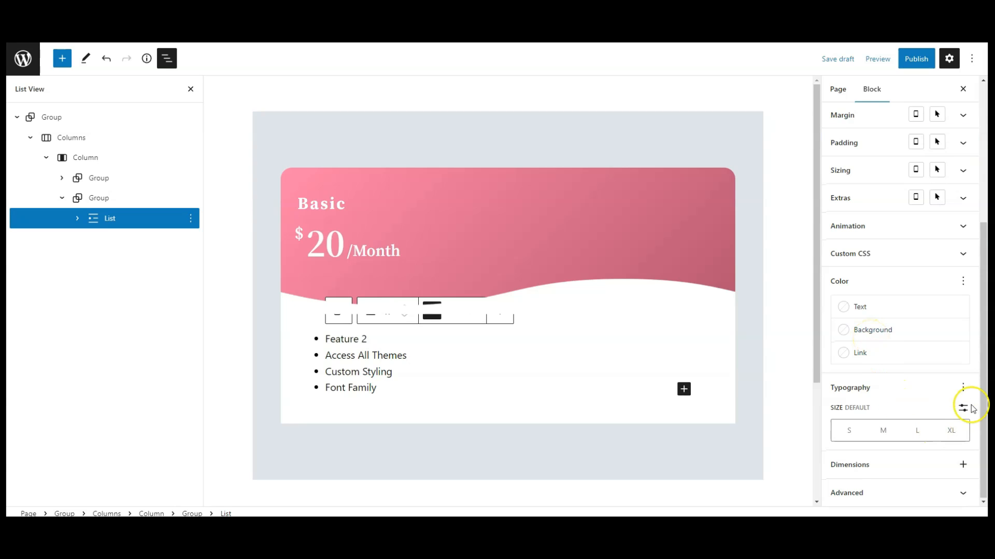
pyautogui.click(965, 388)
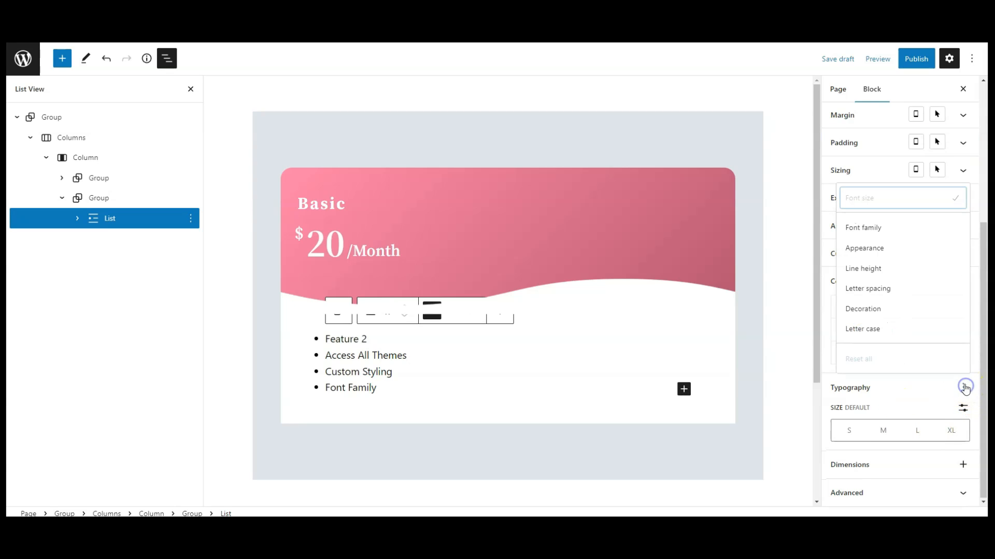
pyautogui.click(886, 250)
pyautogui.click(862, 475)
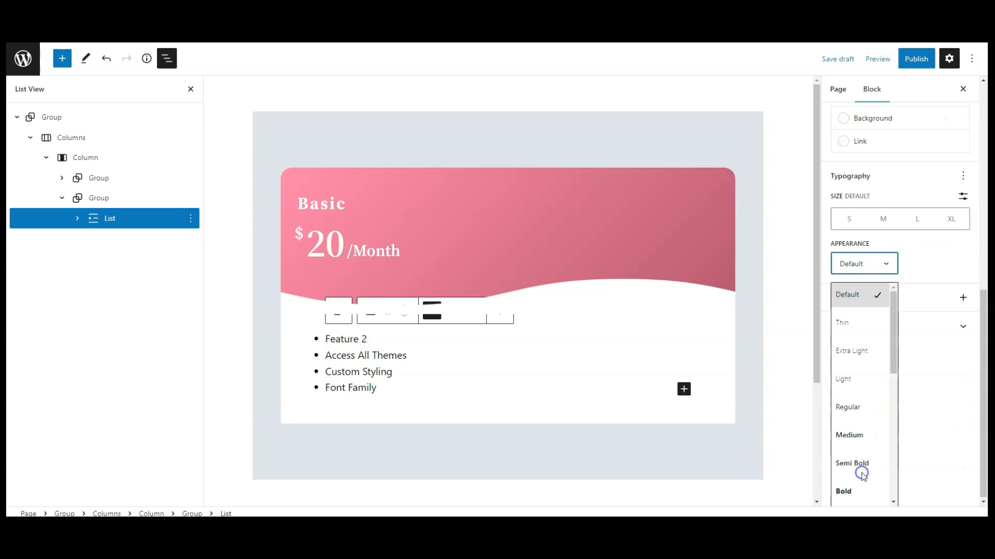
pyautogui.click(860, 437)
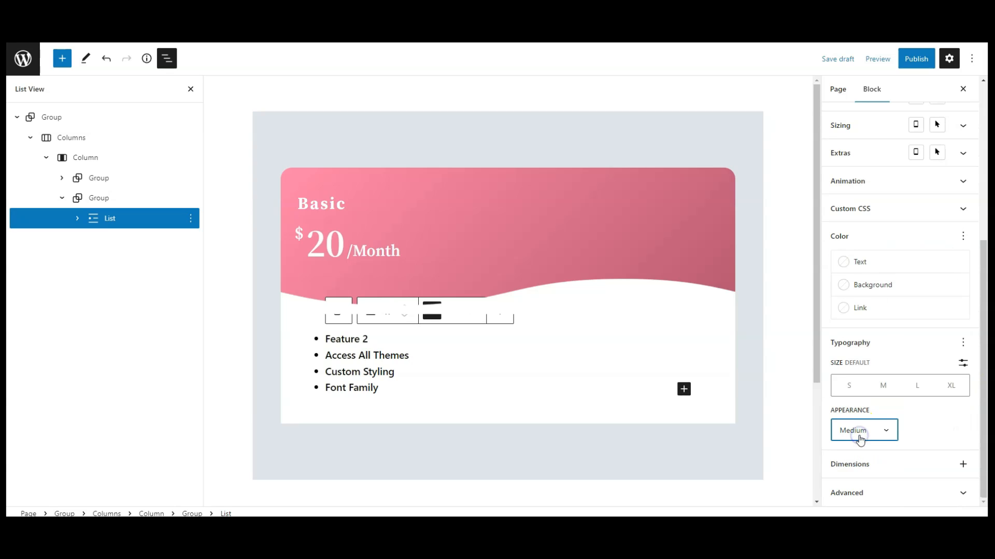
# Step: Enable custom list styling with icons for the List block and set the items spacing to 15 px
pyautogui.scroll(5, 917, 444)
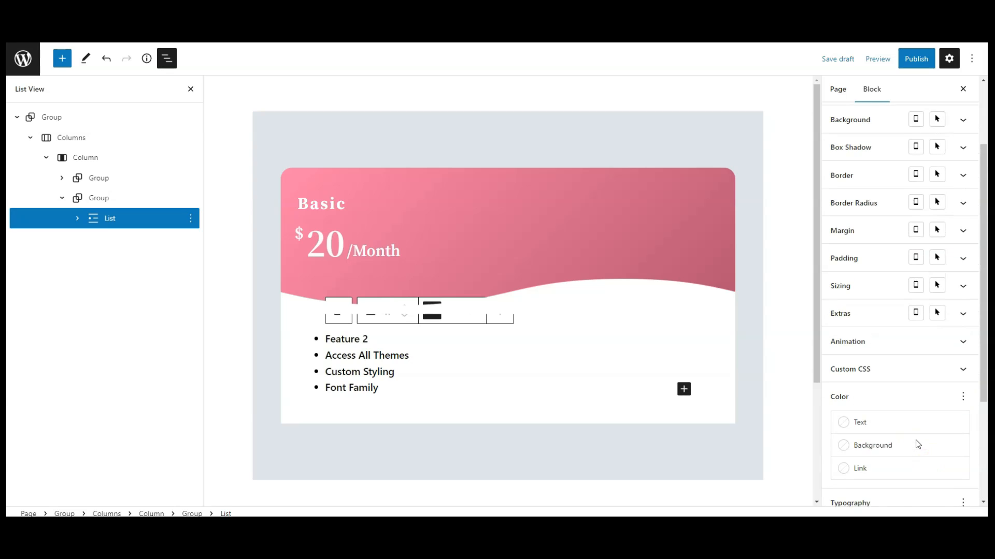
pyautogui.click(863, 200)
pyautogui.click(957, 220)
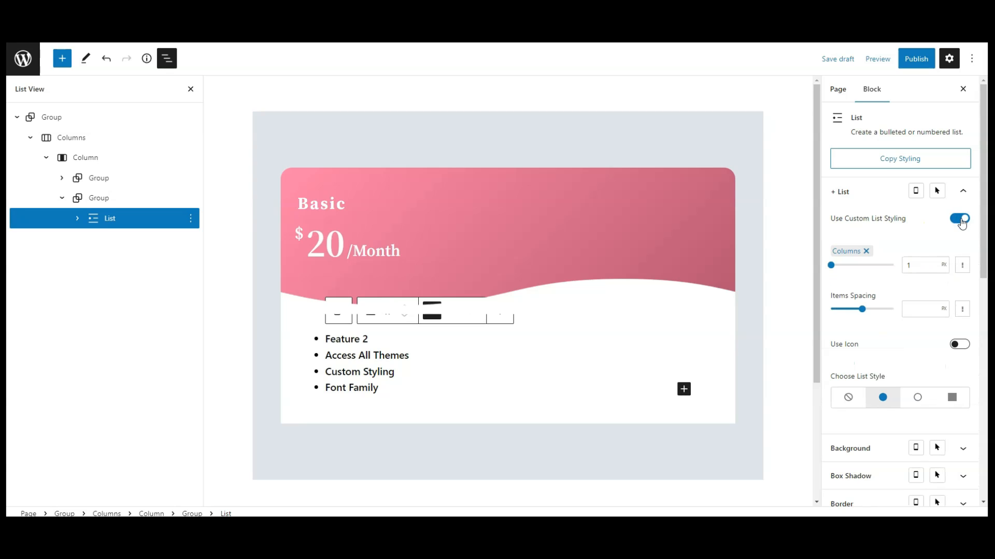
pyautogui.click(958, 345)
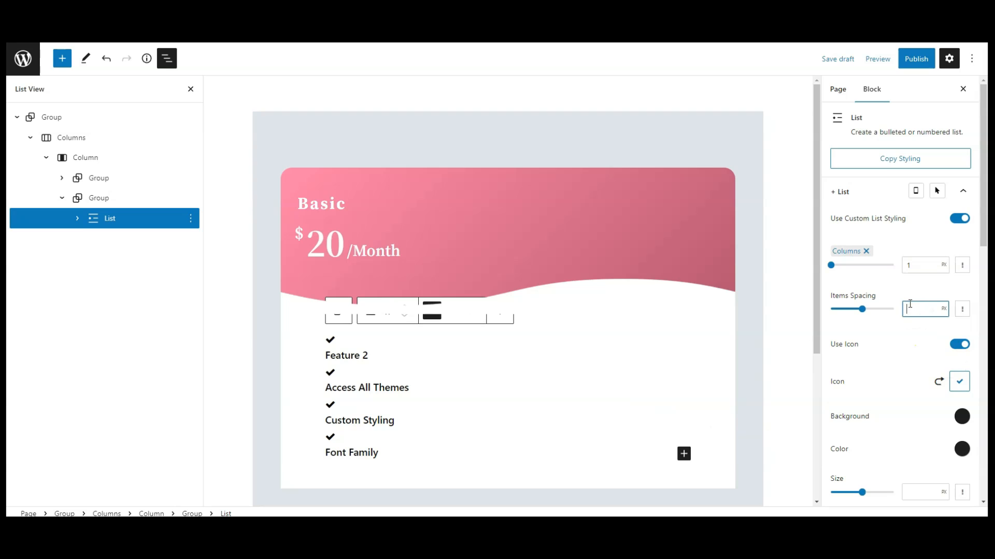
pyautogui.write('15')
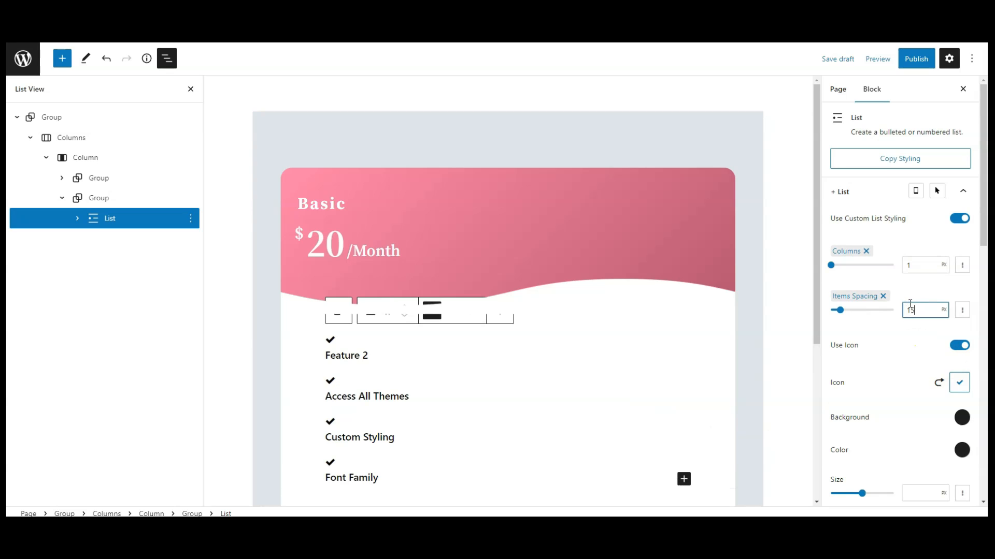
# Step: Set the list icon padding to 15 px and hide the block list view
pyautogui.scroll(-3, 912, 311)
pyautogui.click(925, 434)
pyautogui.write('15')
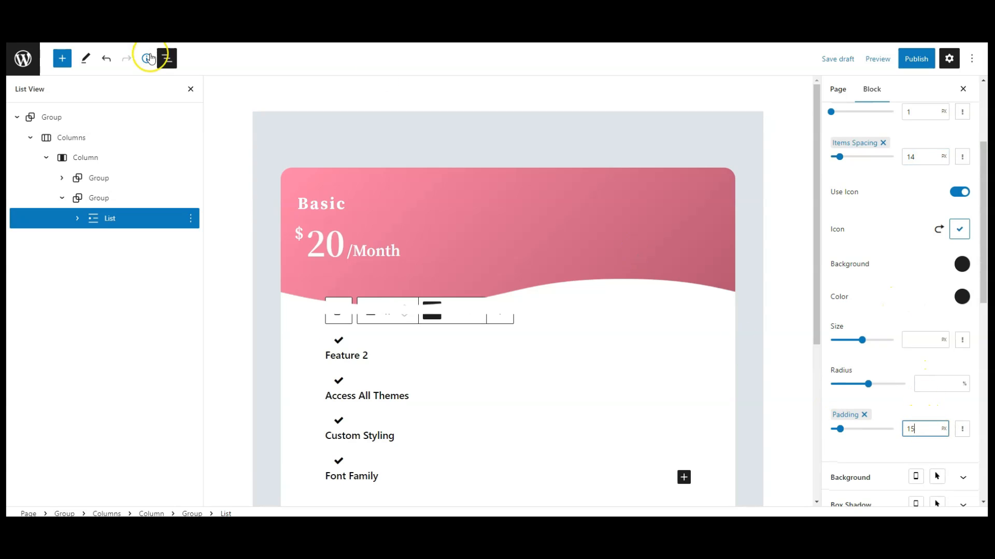
pyautogui.click(160, 61)
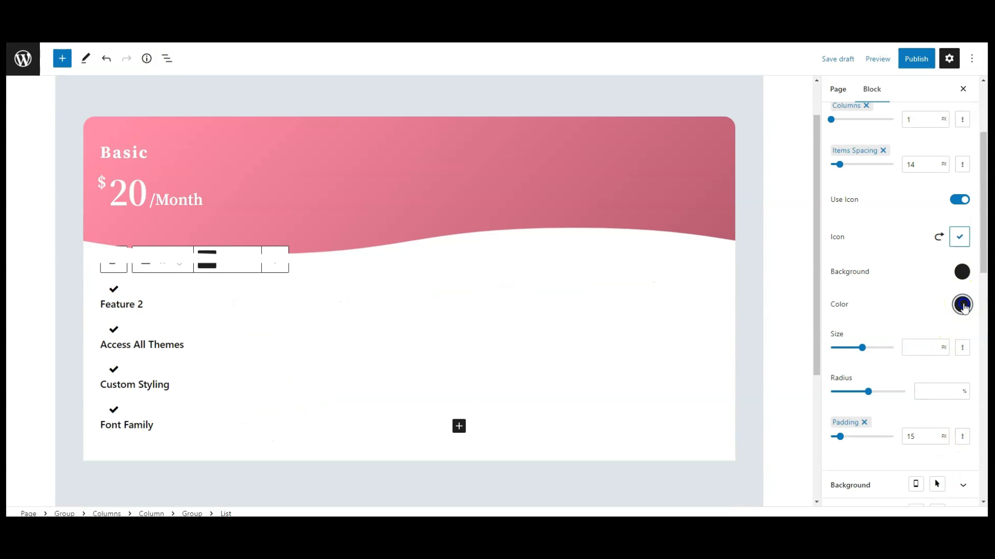
# Step: Set the list icon colour to F9A7C0, close the custom list settings and show the block list view
pyautogui.click(956, 309)
pyautogui.click(887, 342)
pyautogui.click(891, 300)
pyautogui.write('F9A7C0')
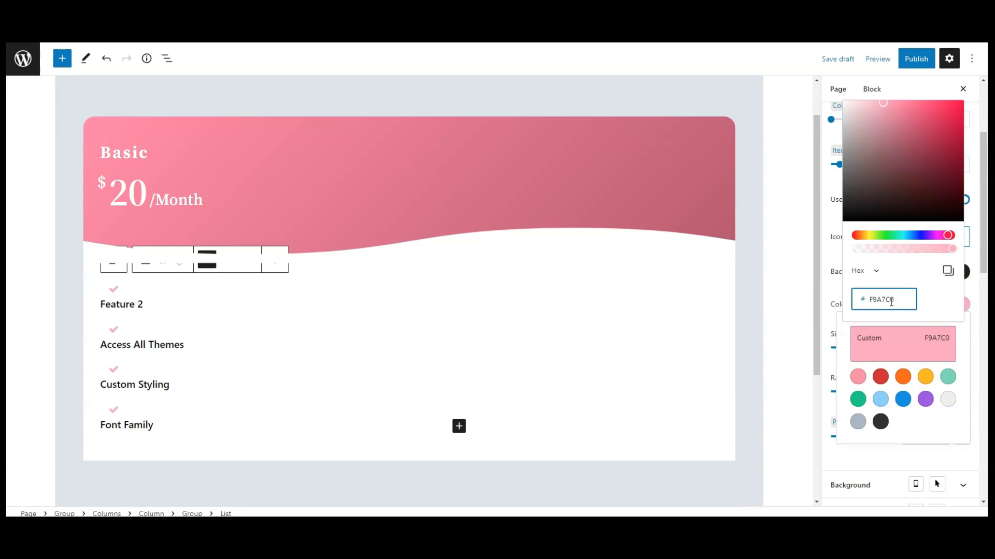
pyautogui.click(911, 344)
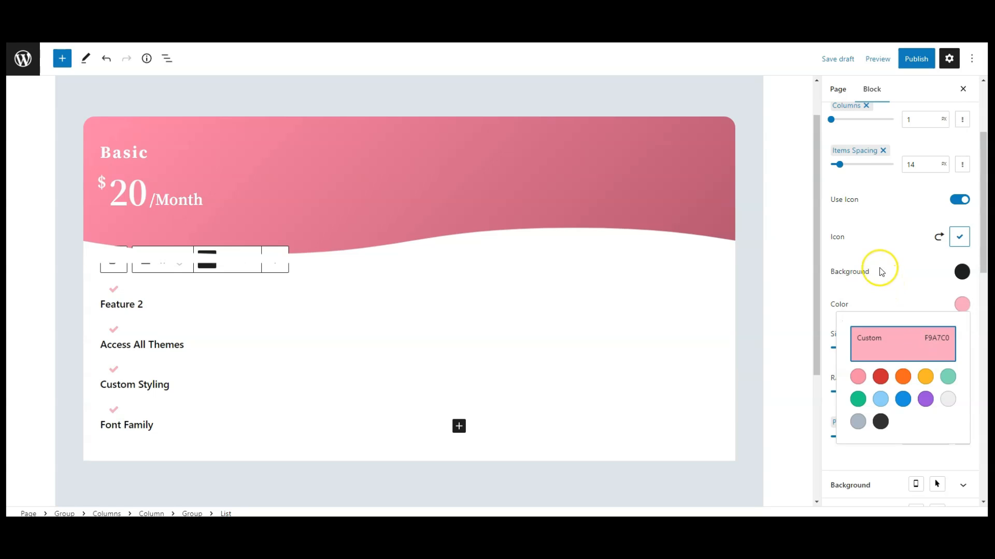
pyautogui.scroll(1, 906, 290)
pyautogui.scroll(1, 906, 290)
pyautogui.click(862, 151)
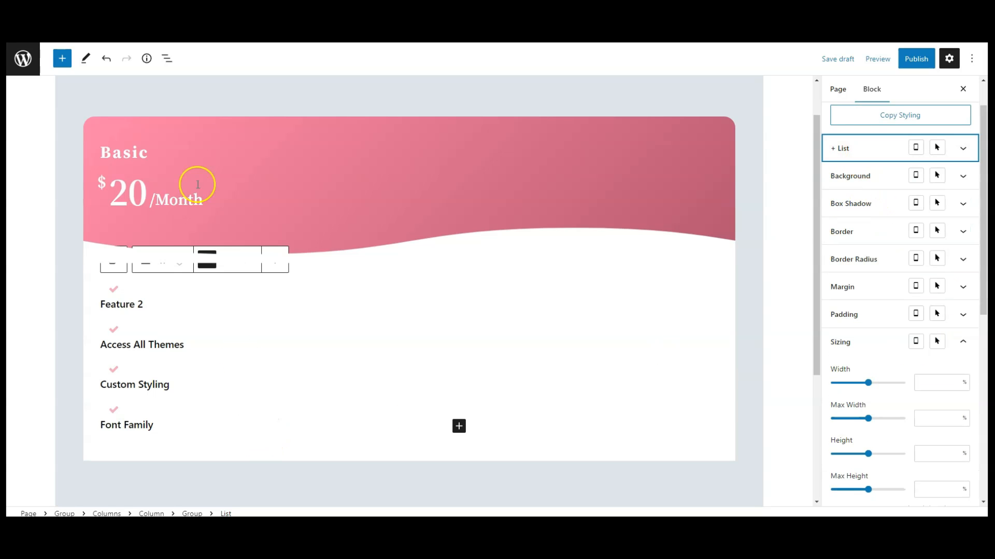
pyautogui.click(169, 58)
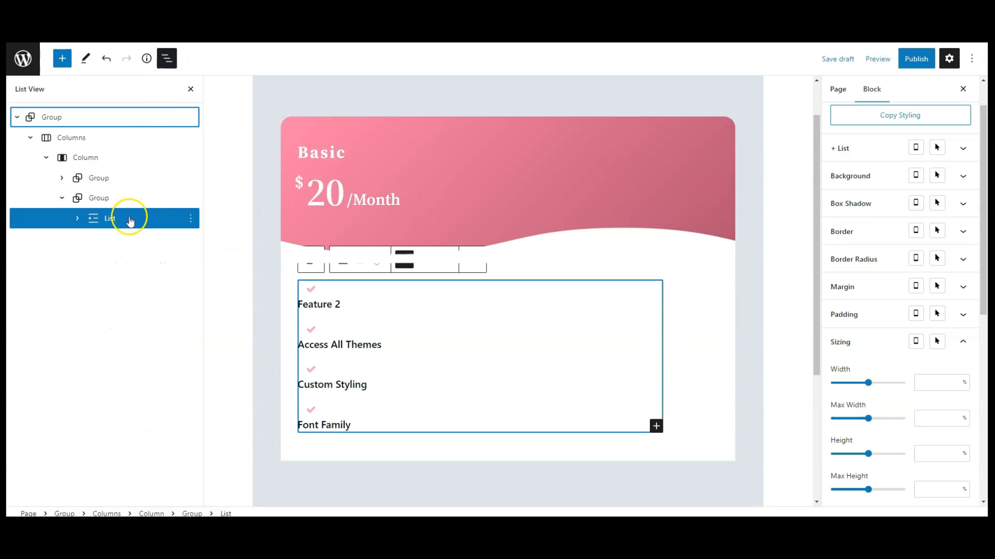
# Step: Insert a Buttons block below the List block in the card's white body group
pyautogui.click(129, 217)
pyautogui.click(62, 58)
pyautogui.write('butt')
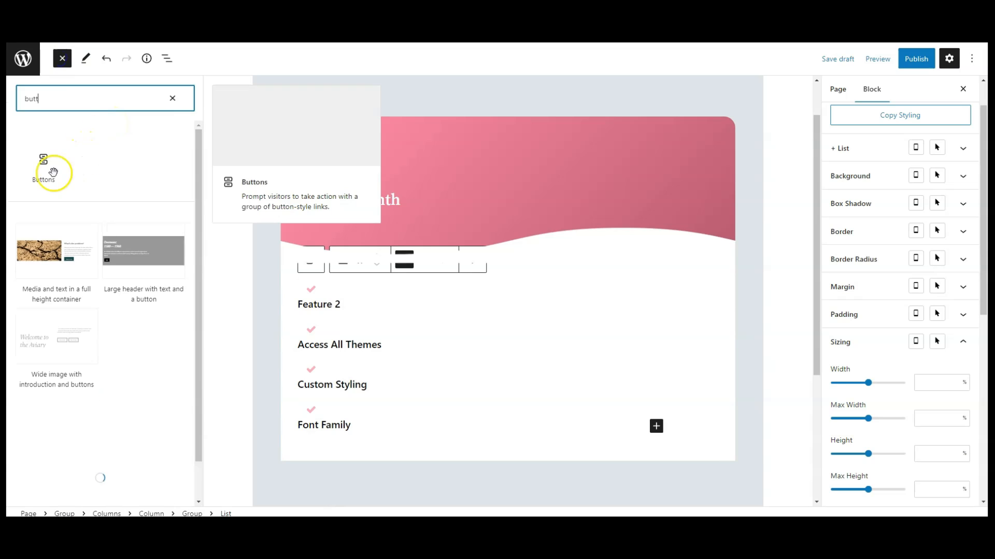
pyautogui.click(44, 176)
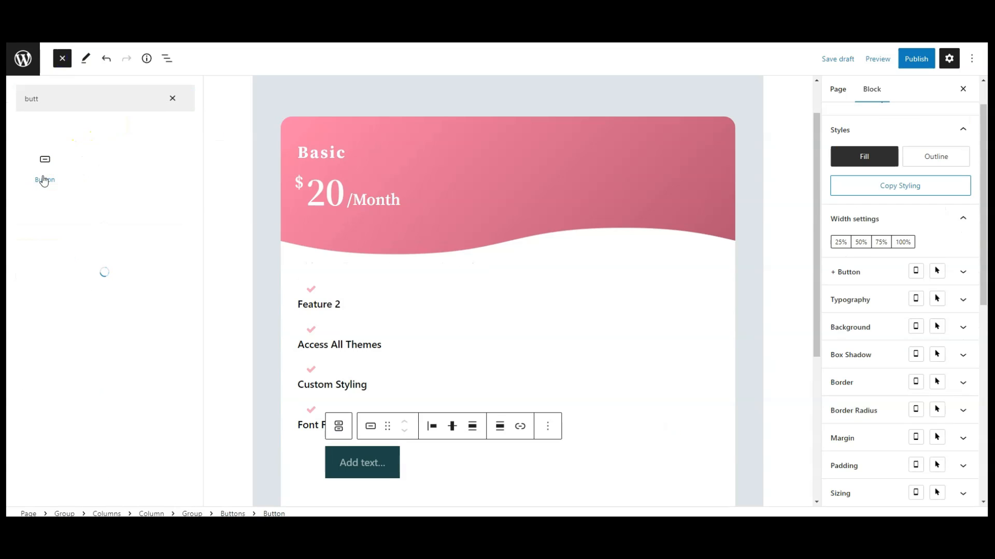
pyautogui.click(63, 60)
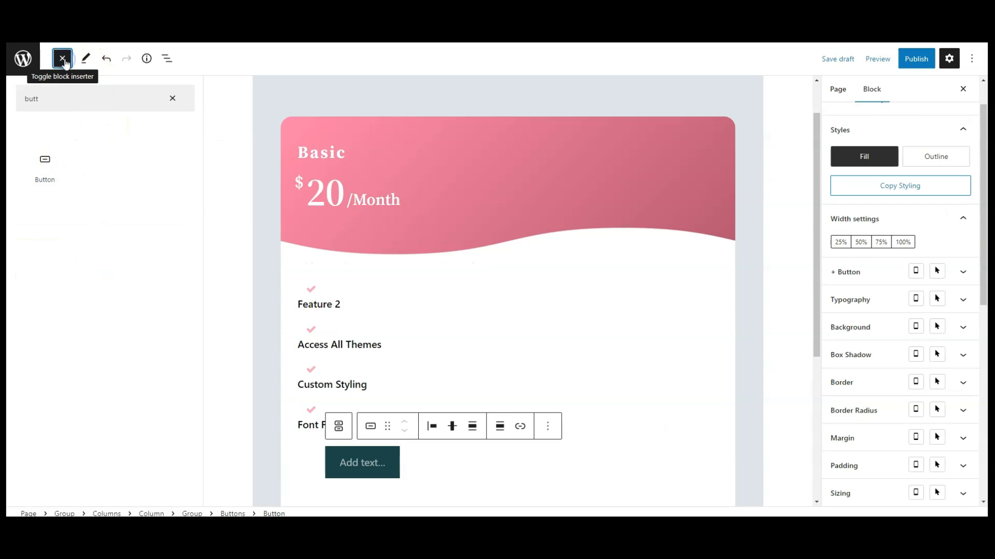
pyautogui.click(172, 99)
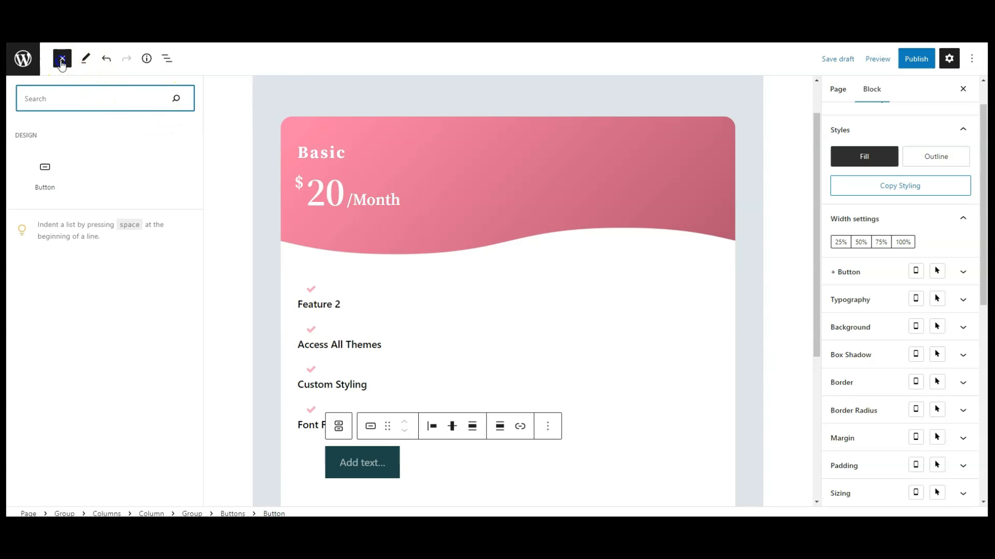
pyautogui.click(61, 59)
# Step: Centre the button in its Buttons block and label it "ADD TO CART"
pyautogui.click(332, 426)
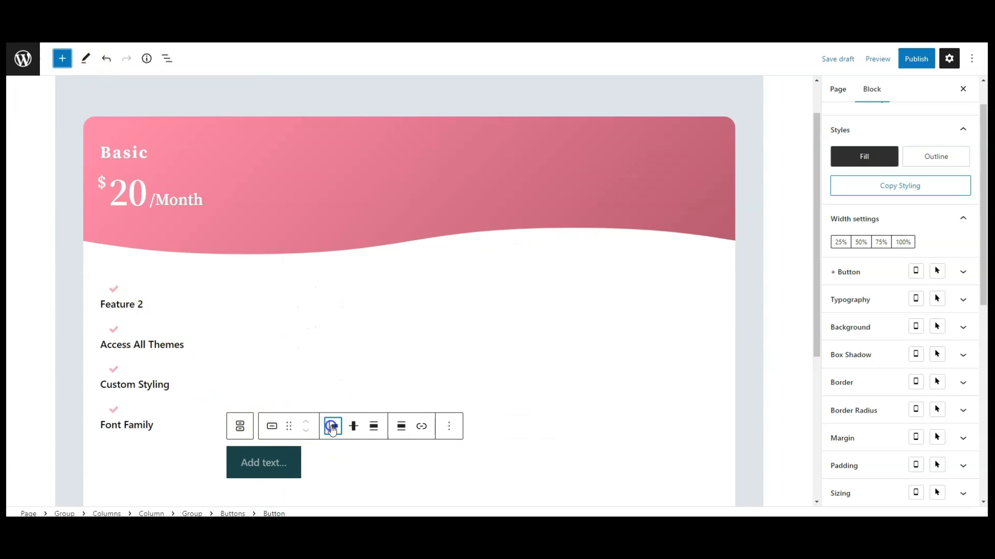
pyautogui.click(364, 349)
pyautogui.click(411, 478)
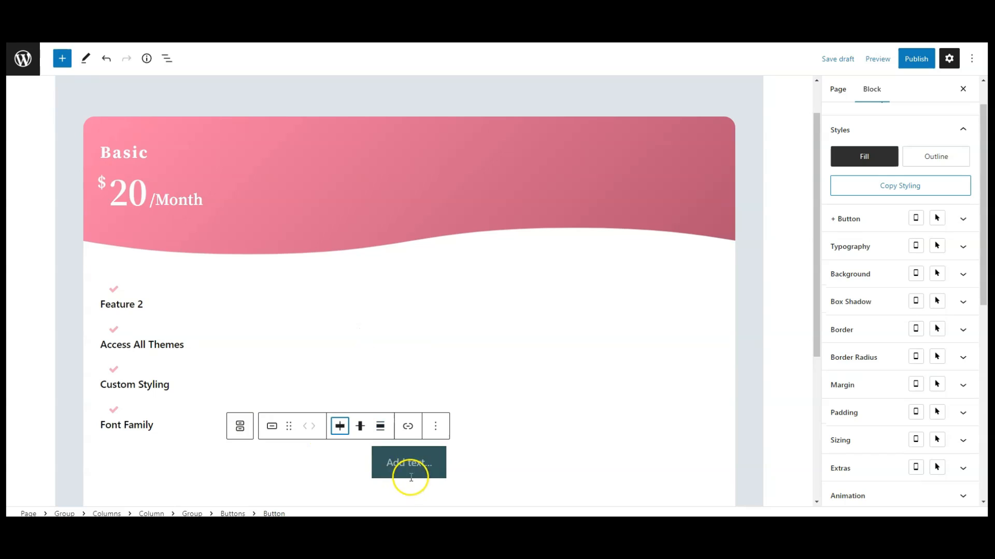
pyautogui.click(406, 462)
pyautogui.write('ADD TO CART')
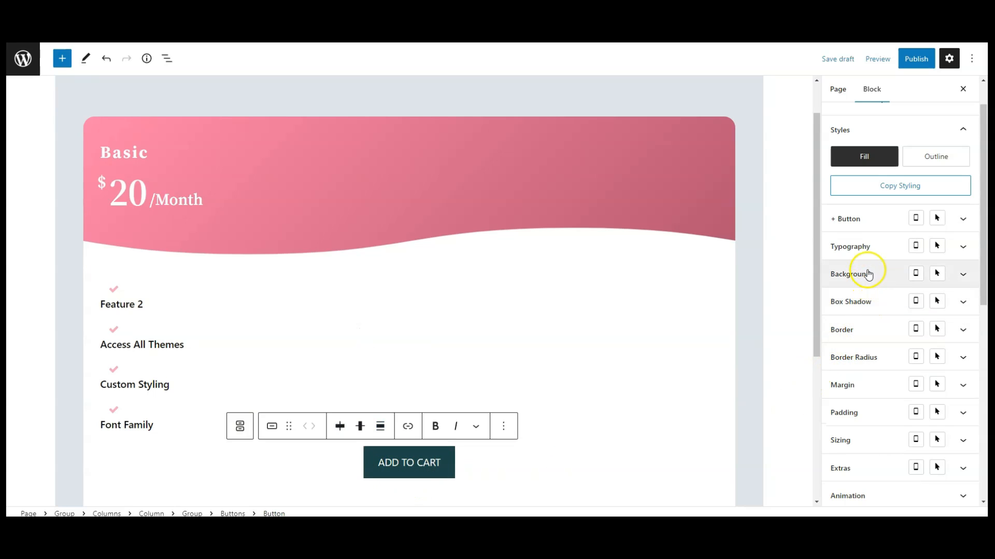
# Step: Set the button's border radius to 999 px on all sides
pyautogui.click(860, 357)
pyautogui.click(966, 408)
pyautogui.click(965, 421)
pyautogui.click(917, 410)
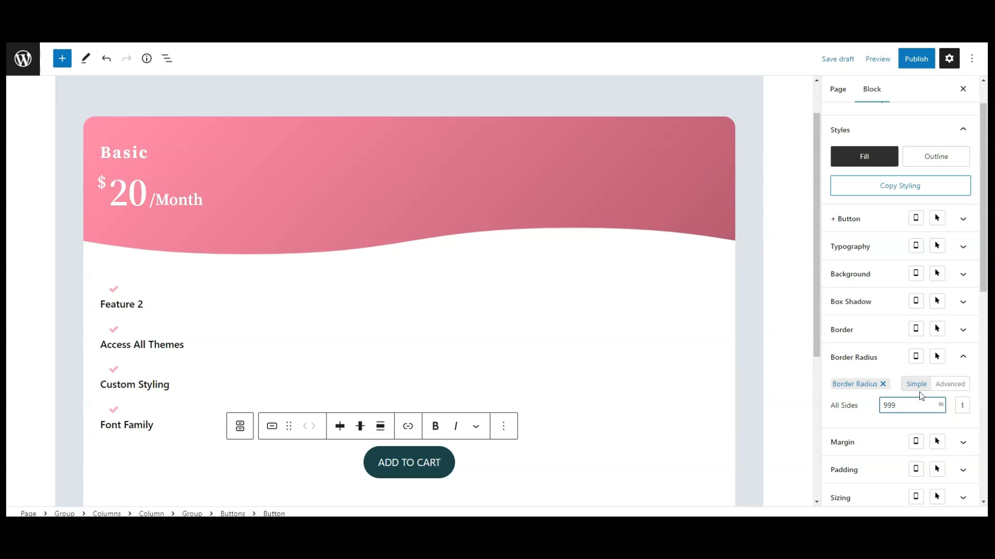
pyautogui.click(875, 367)
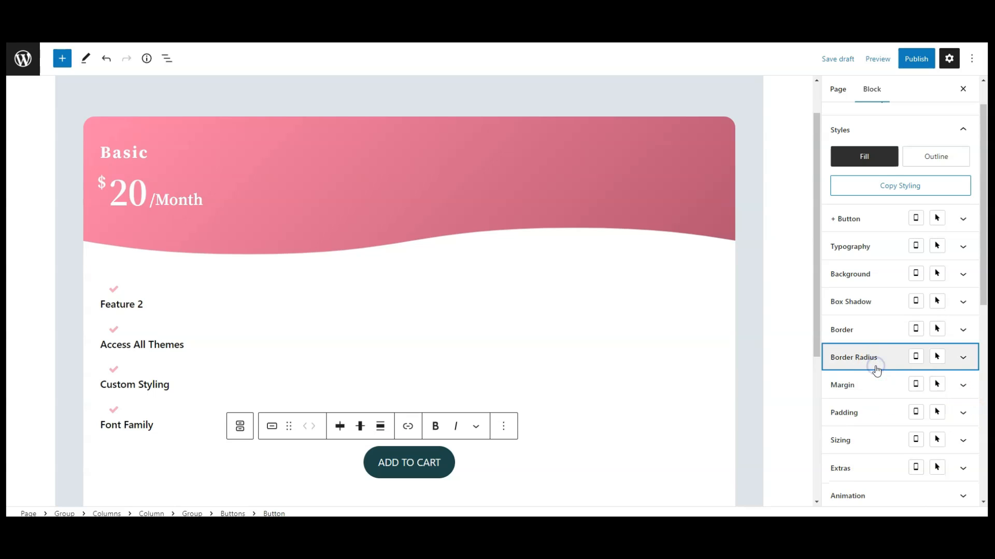
# Step: Set the button's padding to 14 px at the top and bottom and 35 px on the right and left
pyautogui.click(873, 413)
pyautogui.scroll(-1, 884, 381)
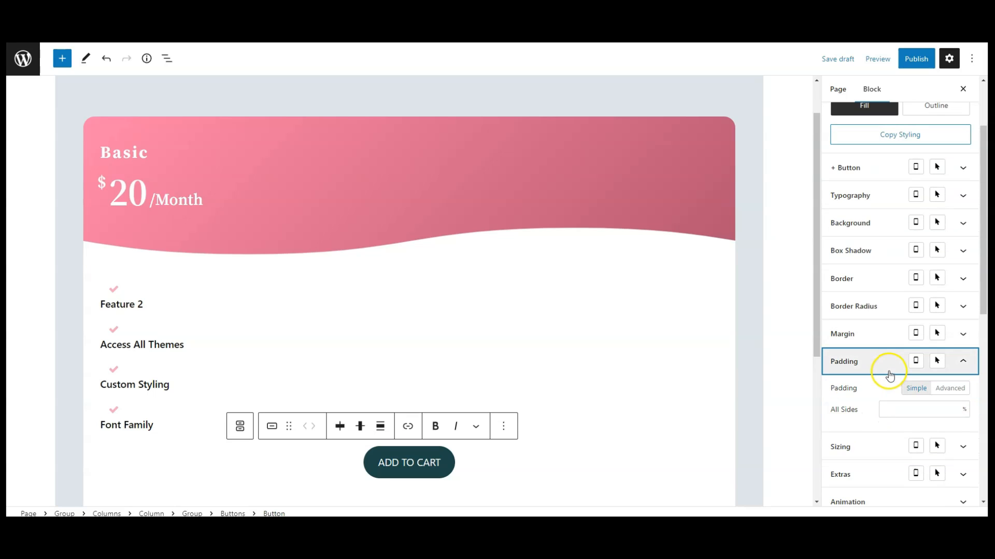
pyautogui.click(949, 392)
pyautogui.click(963, 411)
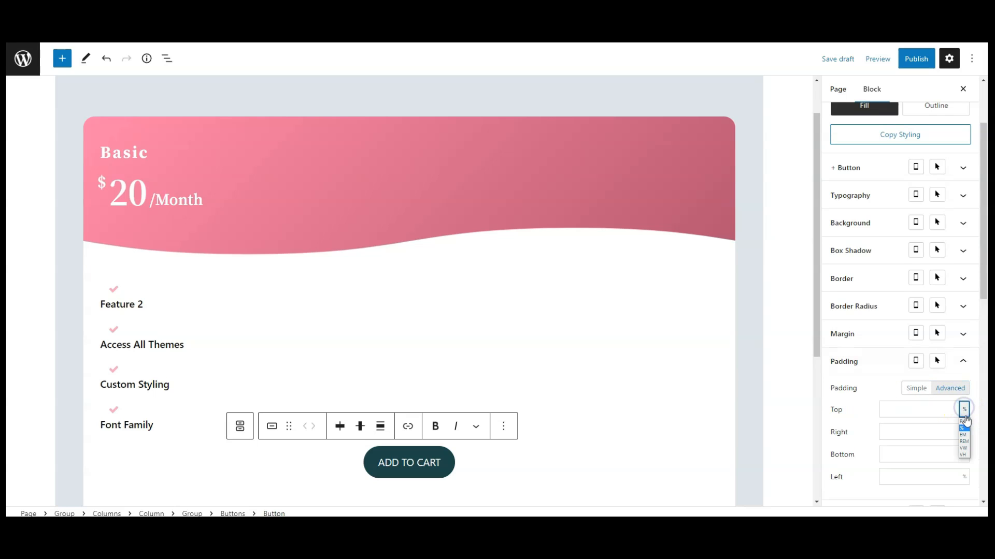
pyautogui.click(963, 423)
pyautogui.scroll(-1, 915, 366)
pyautogui.click(904, 357)
pyautogui.click(902, 384)
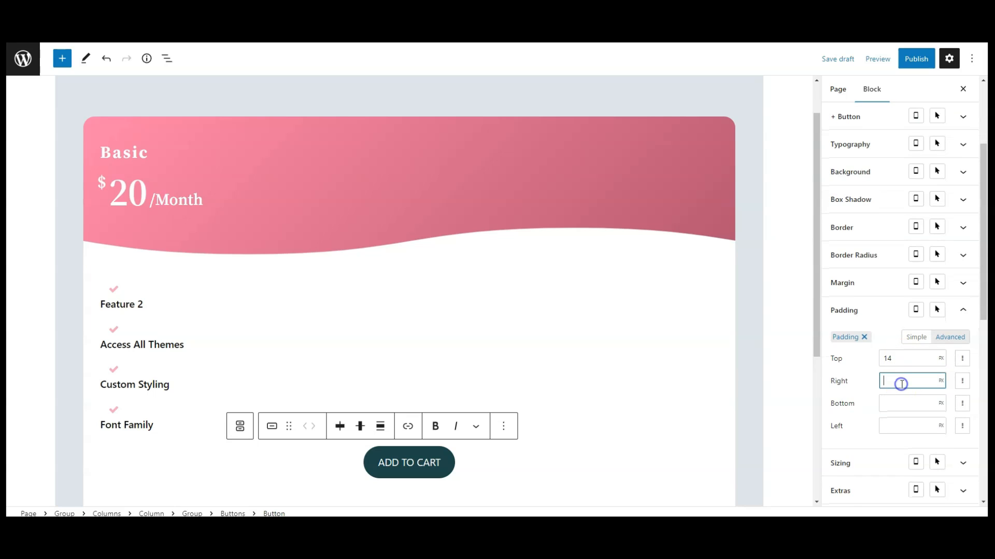
pyautogui.write('35')
pyautogui.click(897, 403)
pyautogui.write('14')
pyautogui.click(899, 428)
pyautogui.write('35')
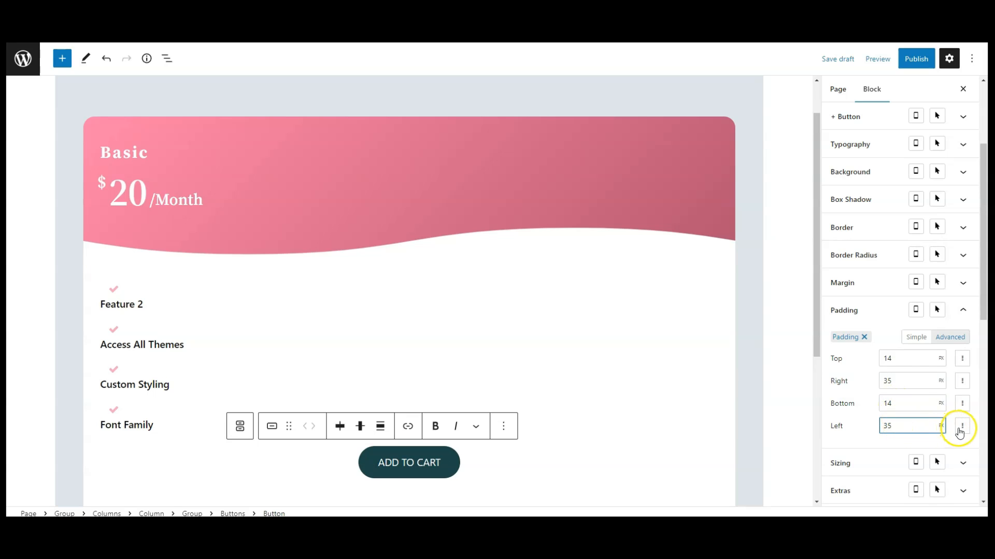
pyautogui.click(860, 315)
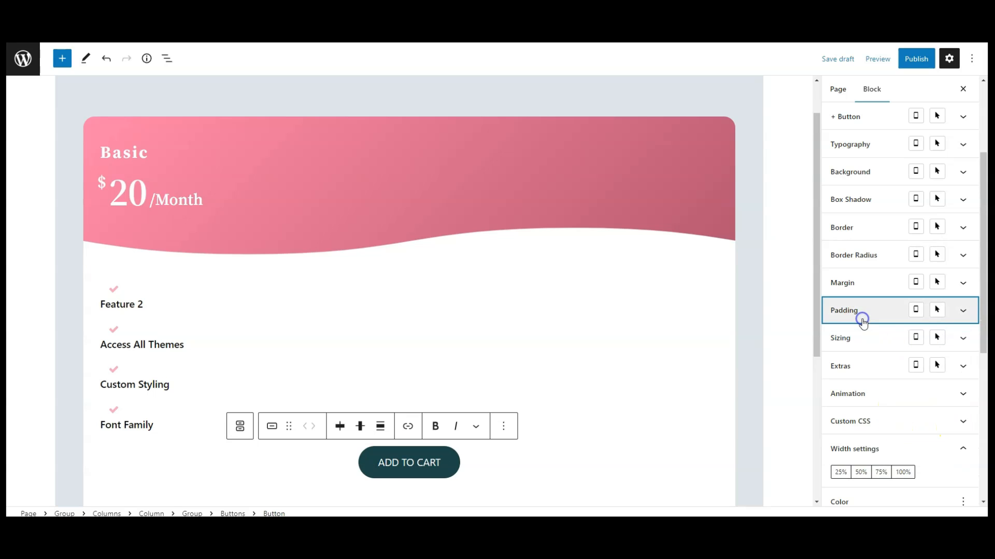
# Step: Set the button's background to the solid colour D86B8F
pyautogui.click(863, 176)
pyautogui.click(960, 198)
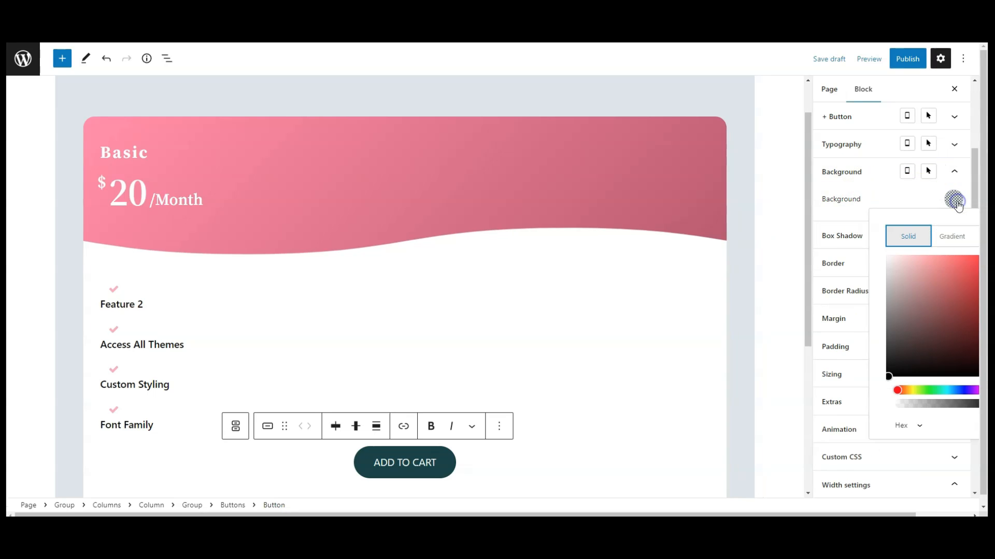
pyautogui.moveTo(894, 514); pyautogui.dragTo(944, 510)
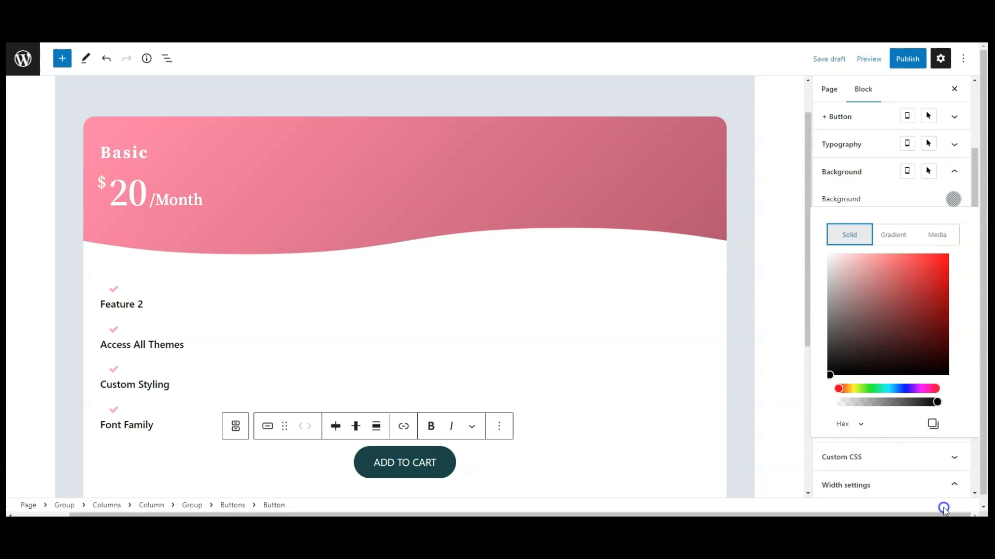
pyautogui.scroll(-2, 885, 321)
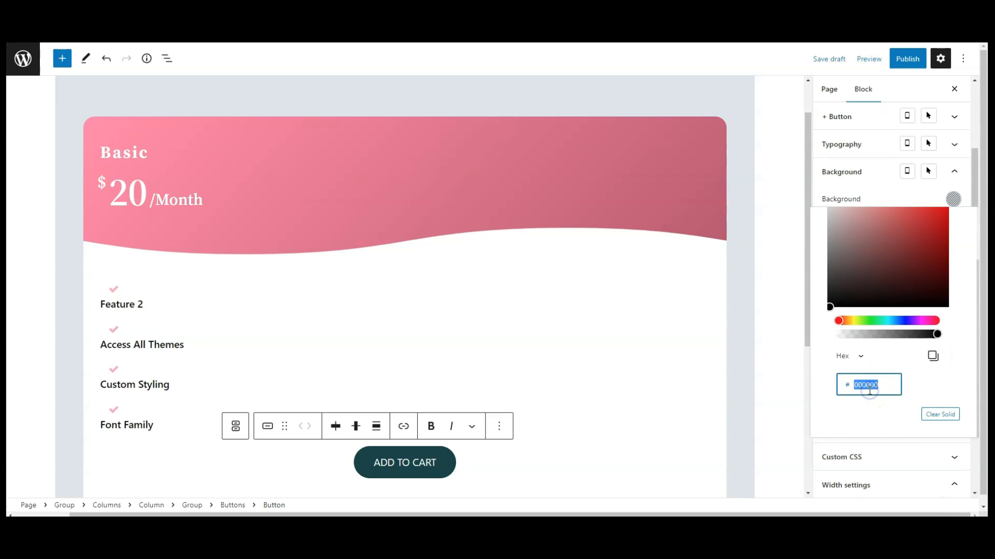
pyautogui.write('D8688F')
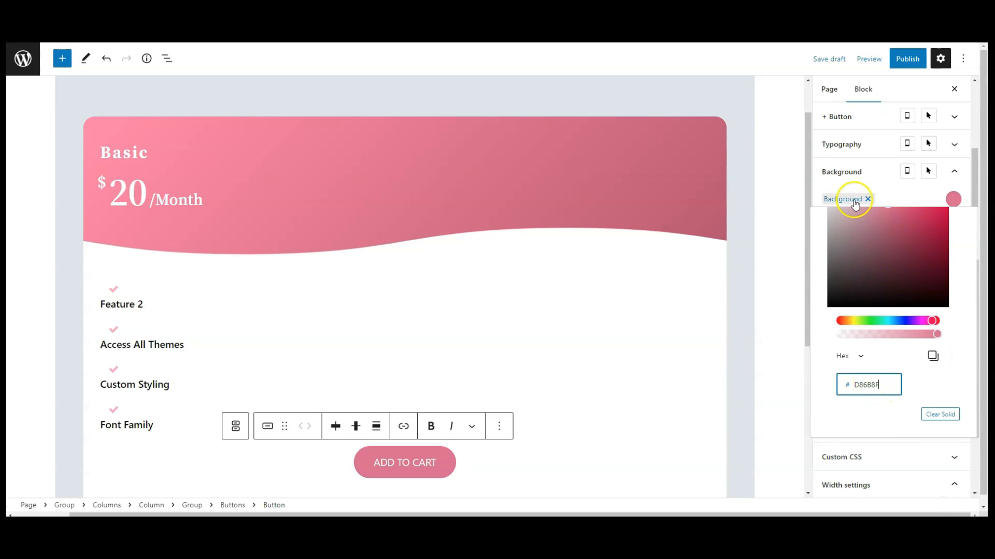
pyautogui.click(860, 167)
# Step: Set the button's typography to Regular weight and a size of 15 px
pyautogui.click(861, 151)
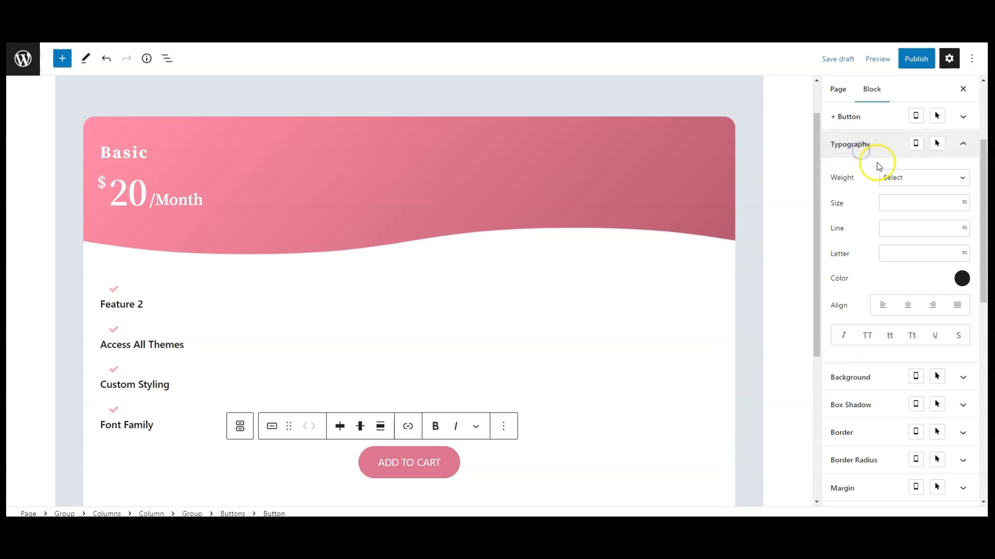
pyautogui.click(894, 176)
pyautogui.click(898, 213)
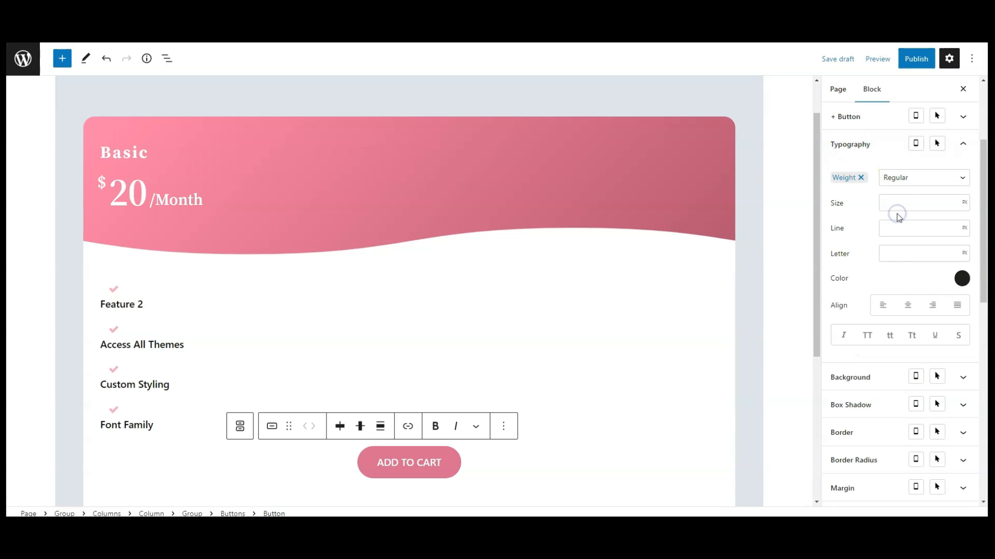
pyautogui.click(890, 201)
pyautogui.write('15')
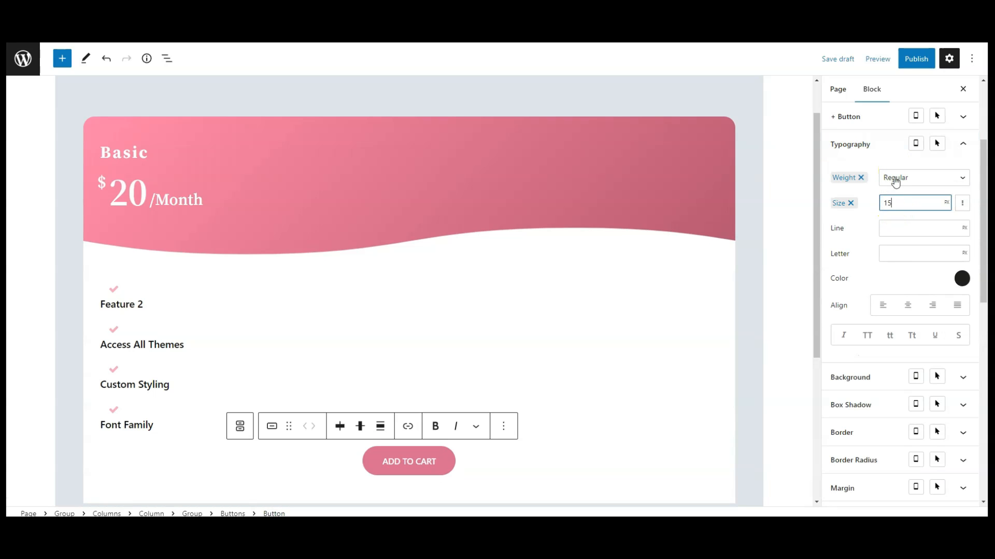
pyautogui.click(866, 148)
pyautogui.scroll(-1, 473, 364)
pyautogui.scroll(1, 475, 362)
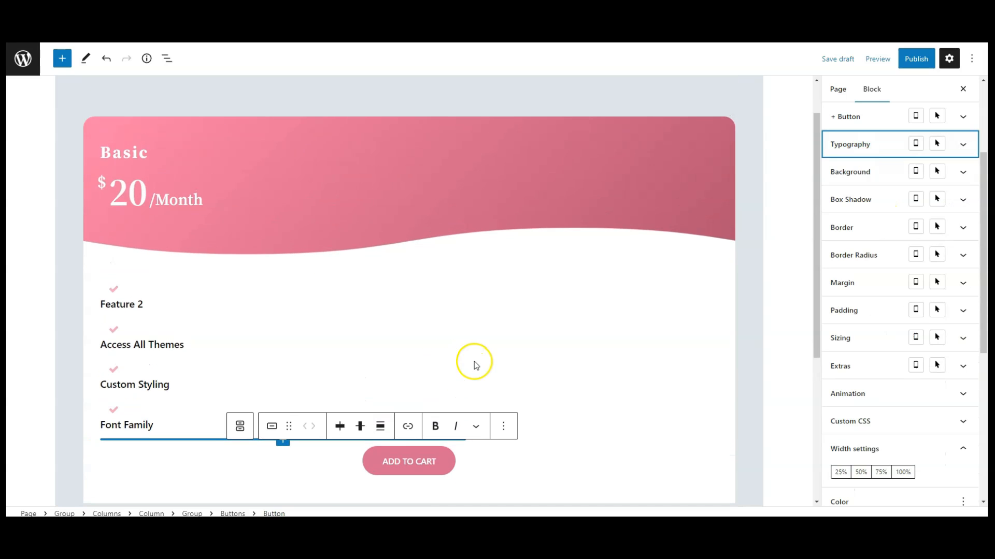
# Step: Collapse the pricing card's Column block in the list view and duplicate it twice to make three cards
pyautogui.click(165, 59)
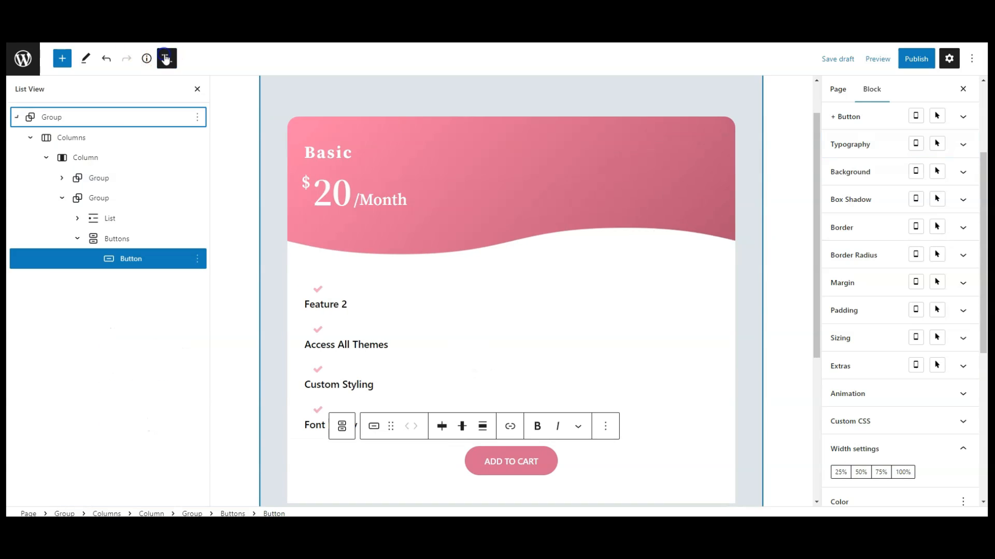
pyautogui.click(77, 160)
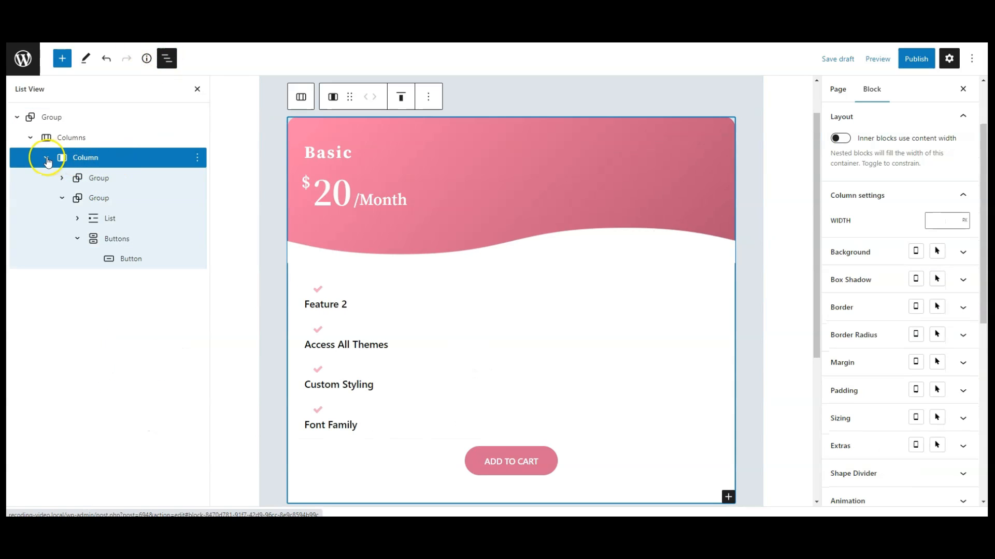
pyautogui.click(46, 157)
pyautogui.click(191, 156)
pyautogui.click(209, 248)
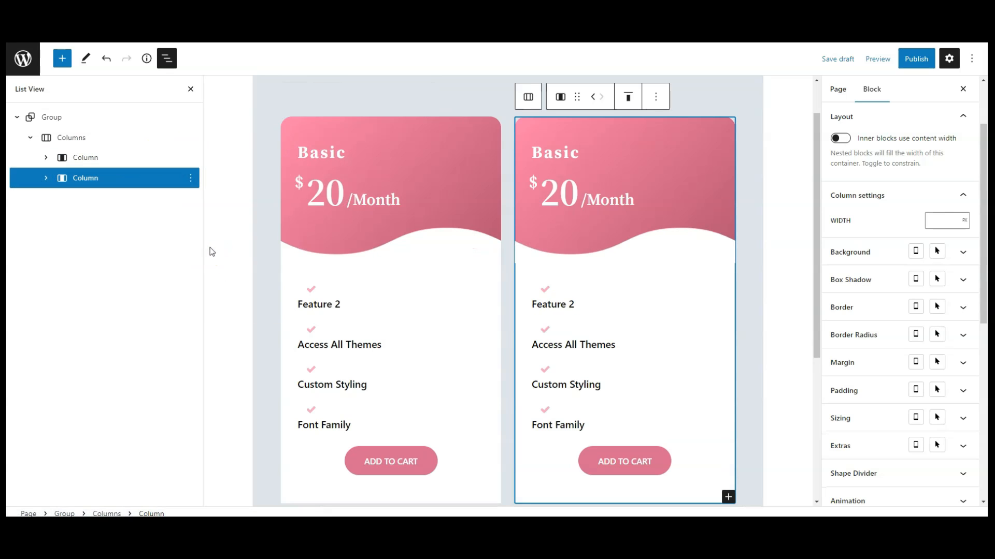
pyautogui.click(190, 178)
pyautogui.click(201, 248)
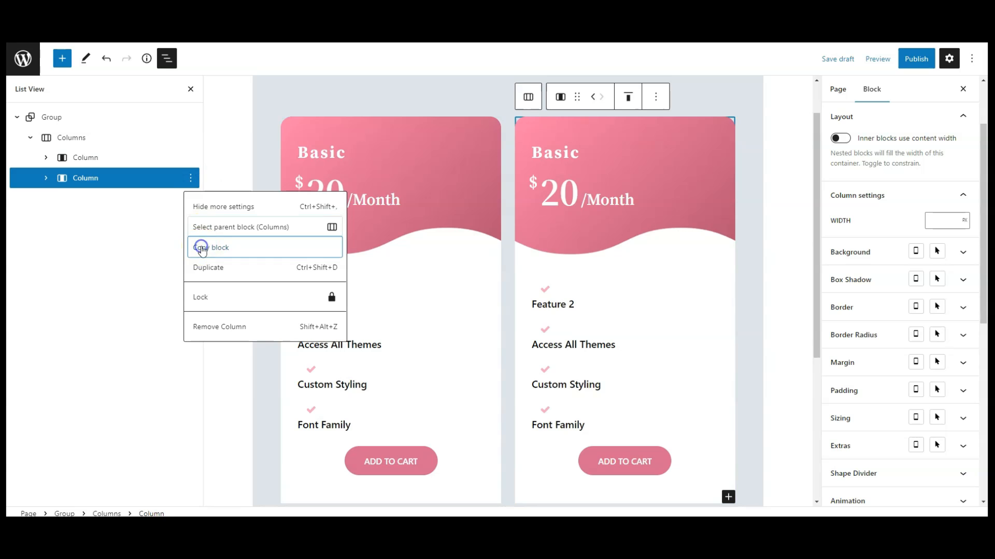
pyautogui.click(208, 266)
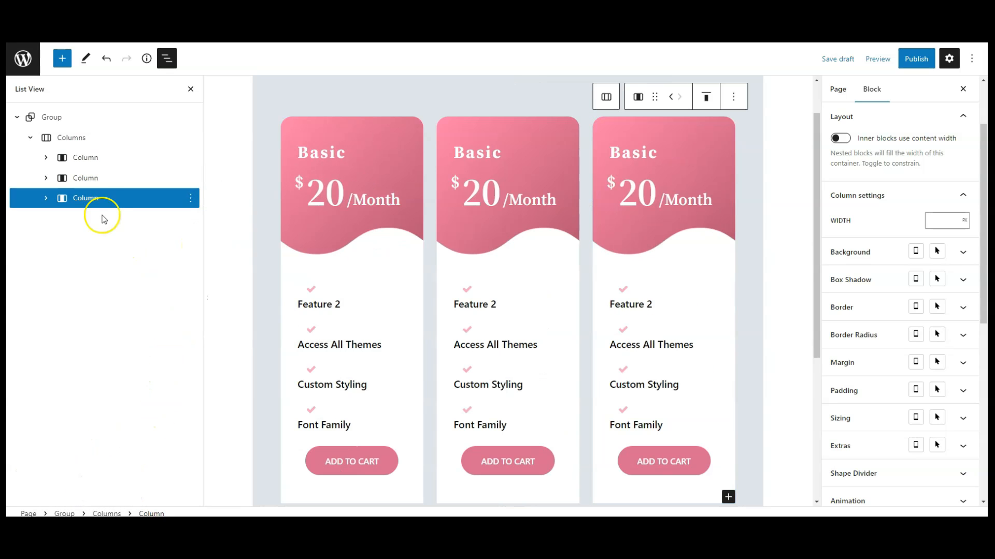
# Step: Open the background colour settings of the header group in the middle pricing column
pyautogui.click(84, 177)
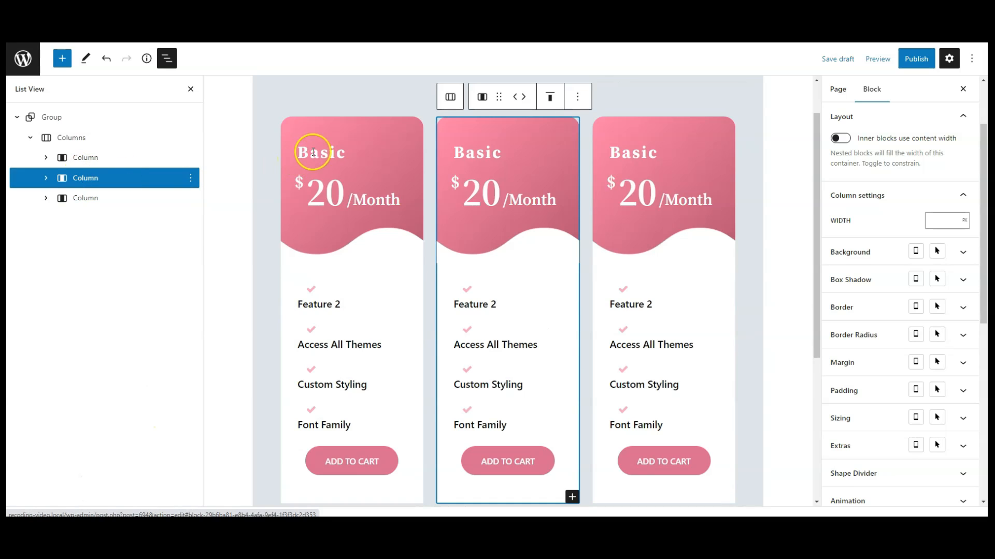
pyautogui.click(46, 177)
pyautogui.click(89, 200)
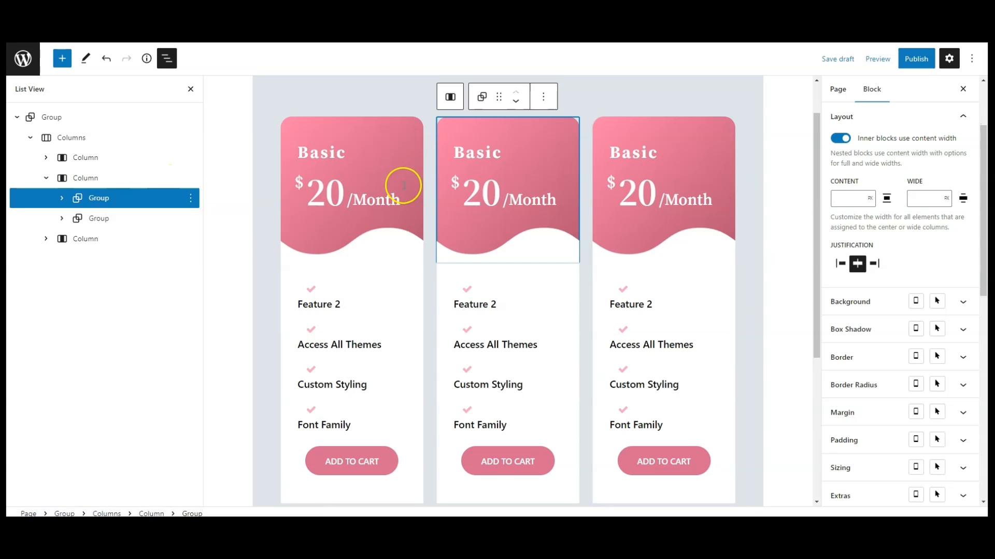
pyautogui.click(863, 310)
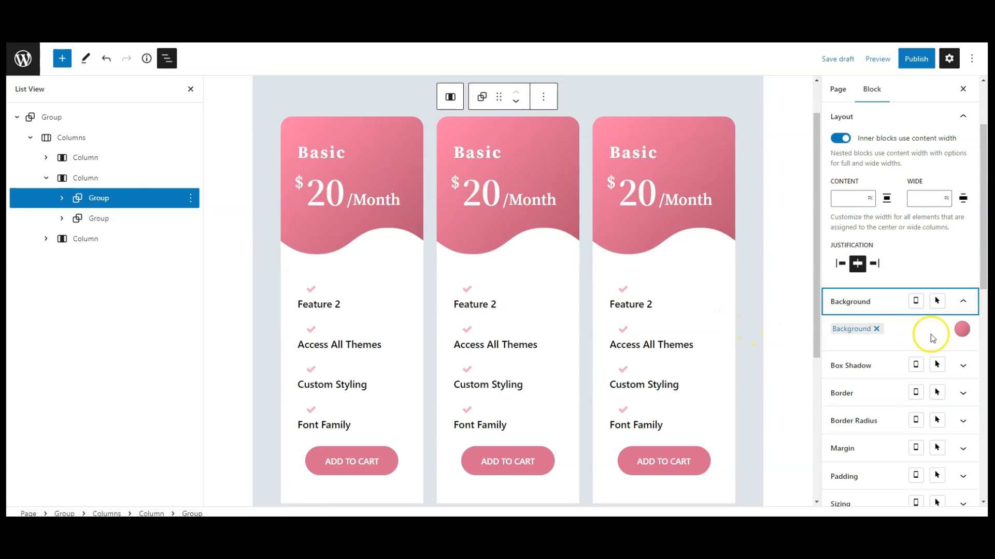
pyautogui.click(959, 329)
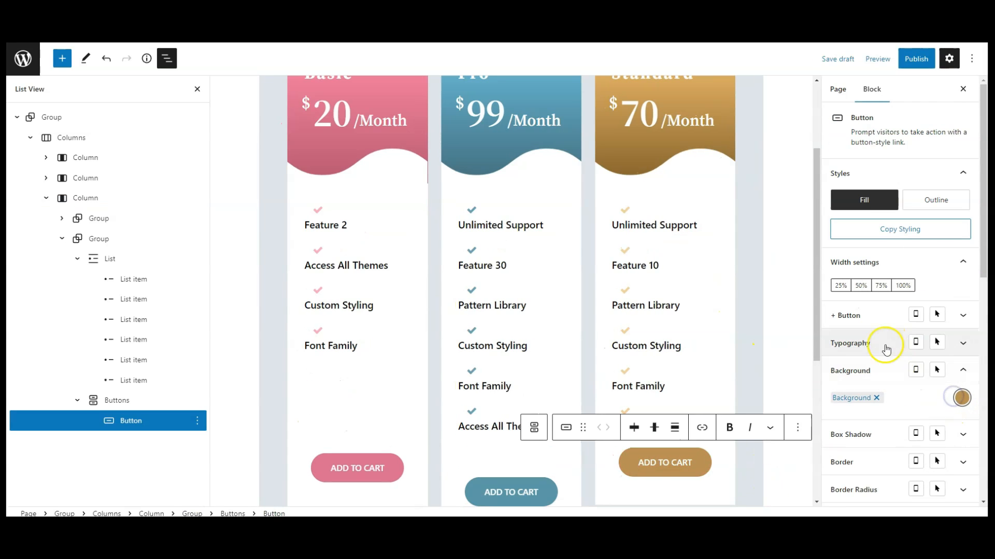
# Step: Insert a Spacer block below the Buttons block in the third pricing column
pyautogui.click(877, 371)
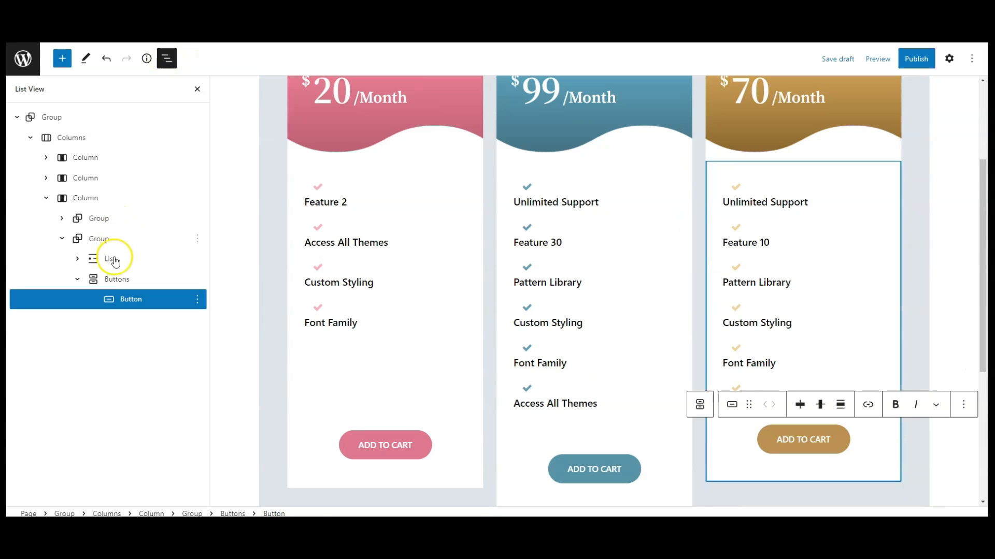
pyautogui.click(113, 280)
pyautogui.click(62, 59)
pyautogui.write('spacer')
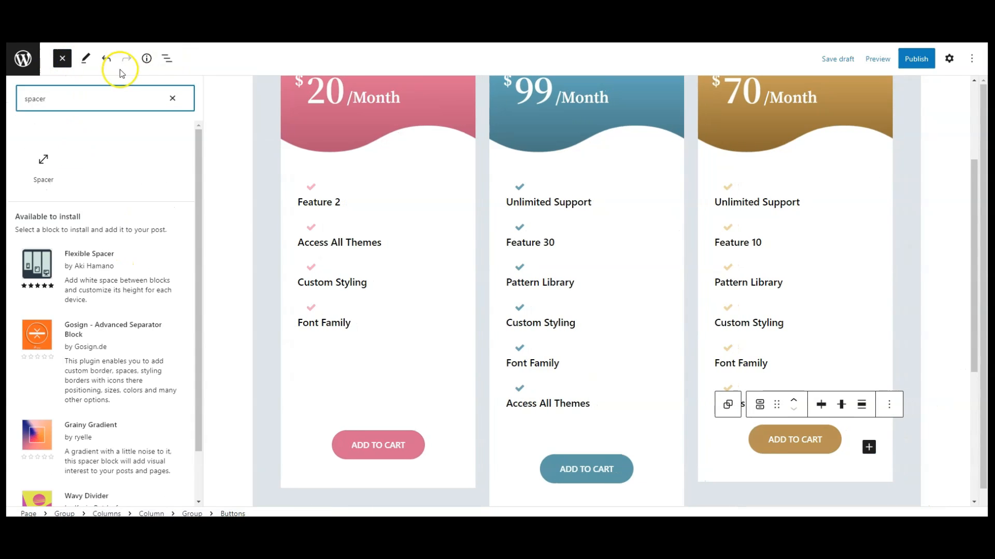
pyautogui.click(50, 162)
pyautogui.click(166, 58)
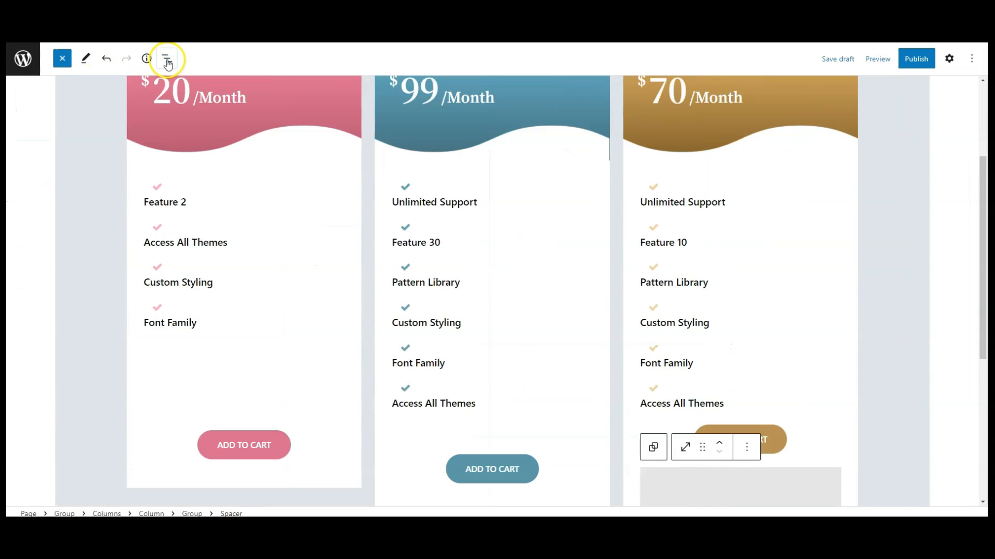
pyautogui.click(166, 58)
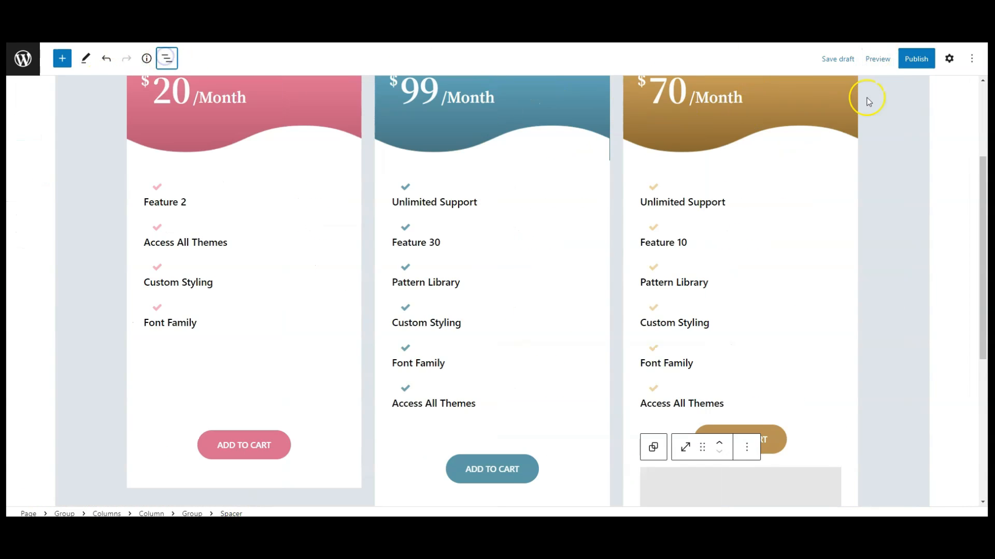
# Step: Set the Spacer height in the third pricing column to 30 px and move it above the ADD TO CART button
pyautogui.click(949, 58)
pyautogui.doubleClick(835, 239)
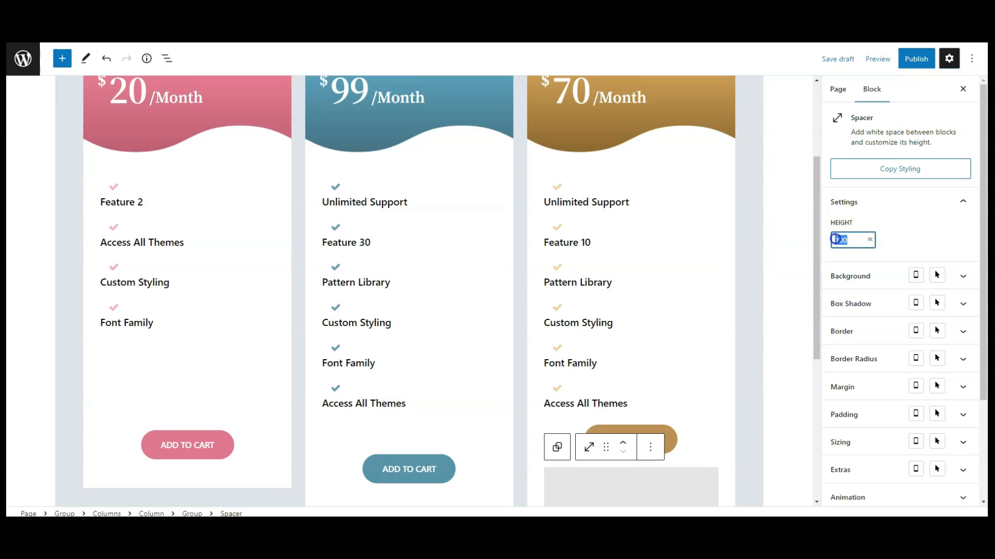
pyautogui.write('30')
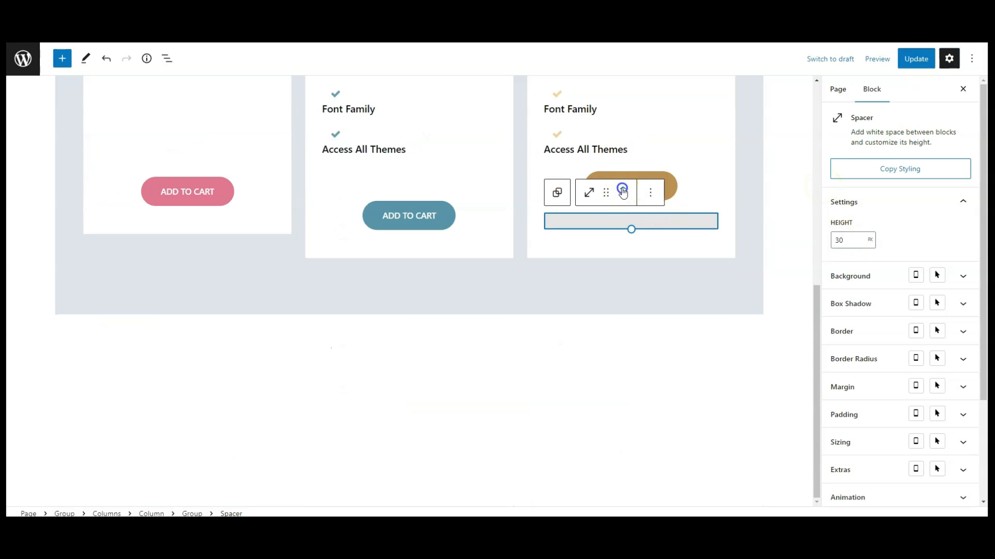
pyautogui.click(623, 189)
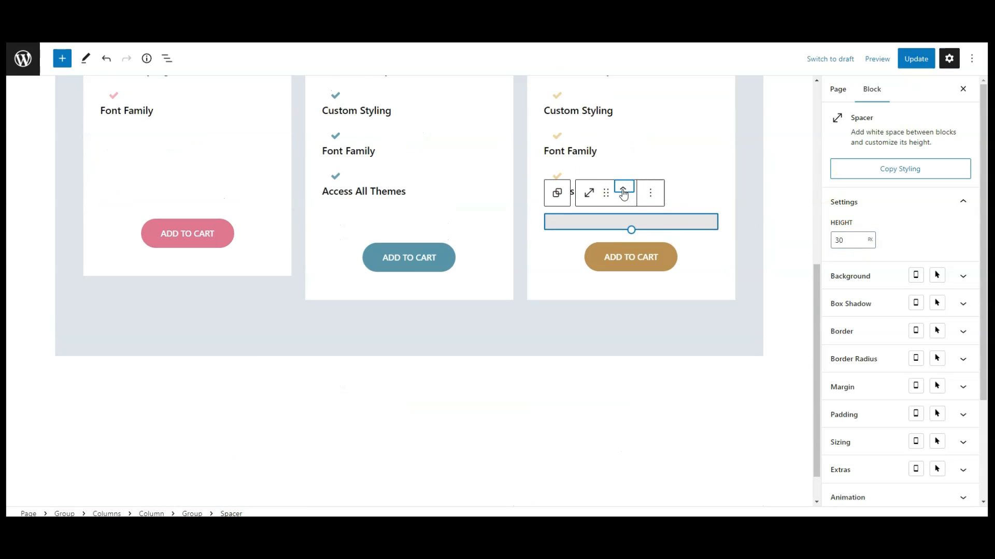
# Step: Set the height of the Spacer above the first column's ADD TO CART button to 115 px
pyautogui.click(166, 186)
pyautogui.moveTo(848, 247); pyautogui.dragTo(810, 243)
pyautogui.write('115')
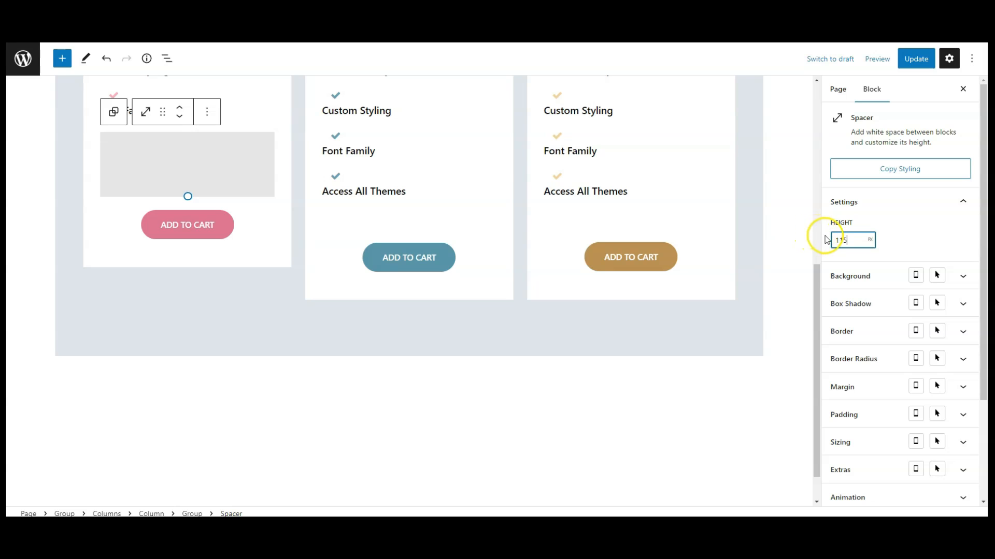
# Step: Give the feature group in the first pricing column an advanced border radius of 20 px for Bottom and Left
pyautogui.scroll(4, 54, 265)
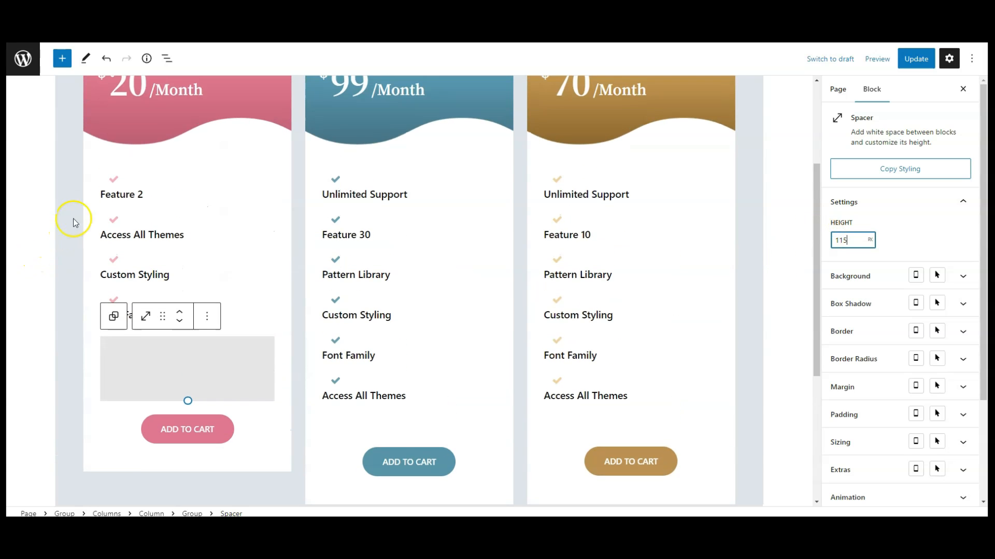
pyautogui.click(93, 167)
pyautogui.click(85, 167)
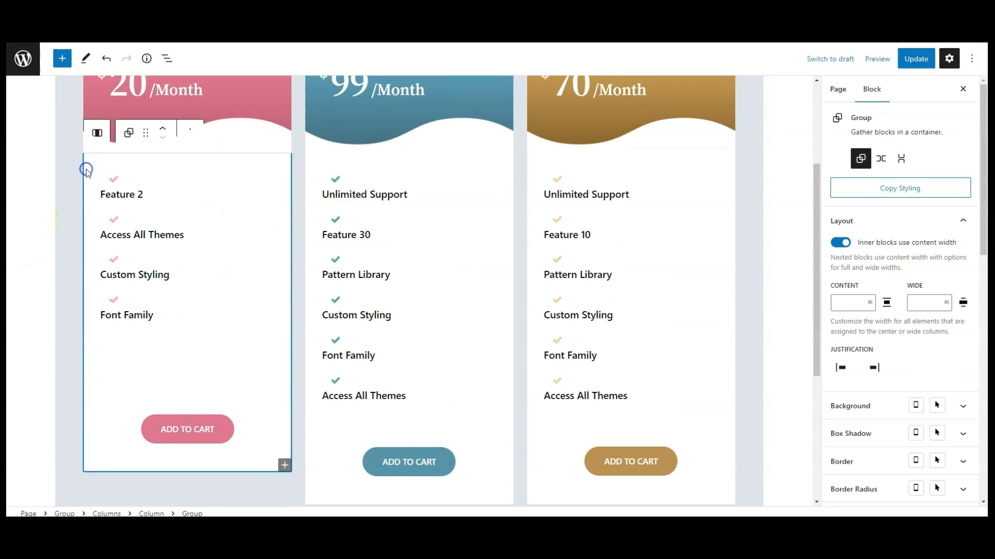
pyautogui.click(167, 58)
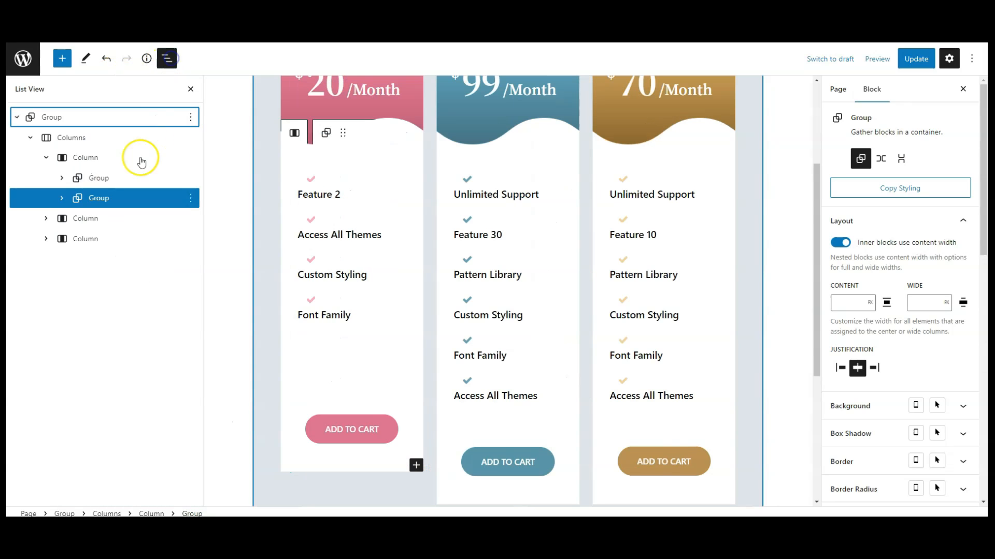
pyautogui.scroll(-4, 897, 333)
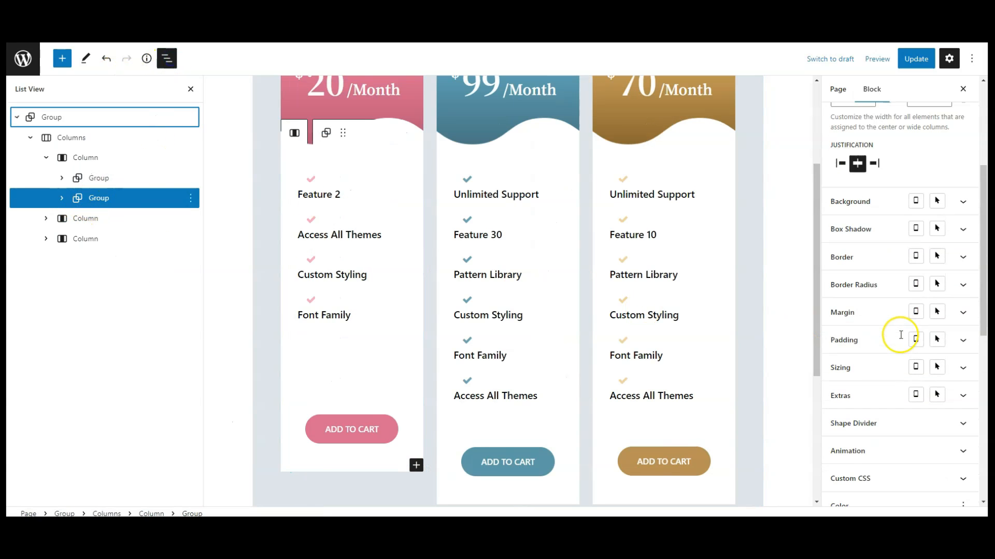
pyautogui.click(876, 286)
pyautogui.click(948, 312)
pyautogui.click(962, 334)
pyautogui.click(923, 384)
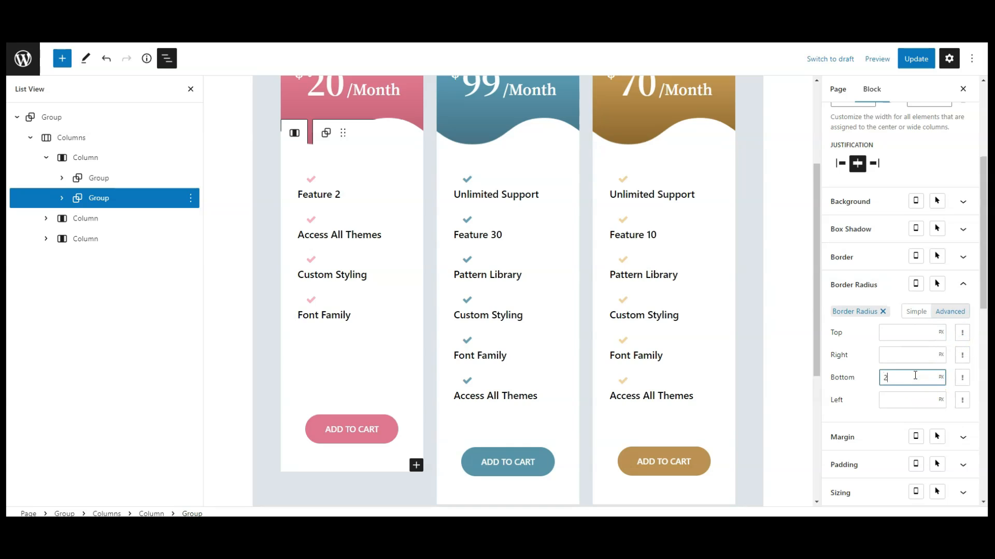
pyautogui.click(898, 401)
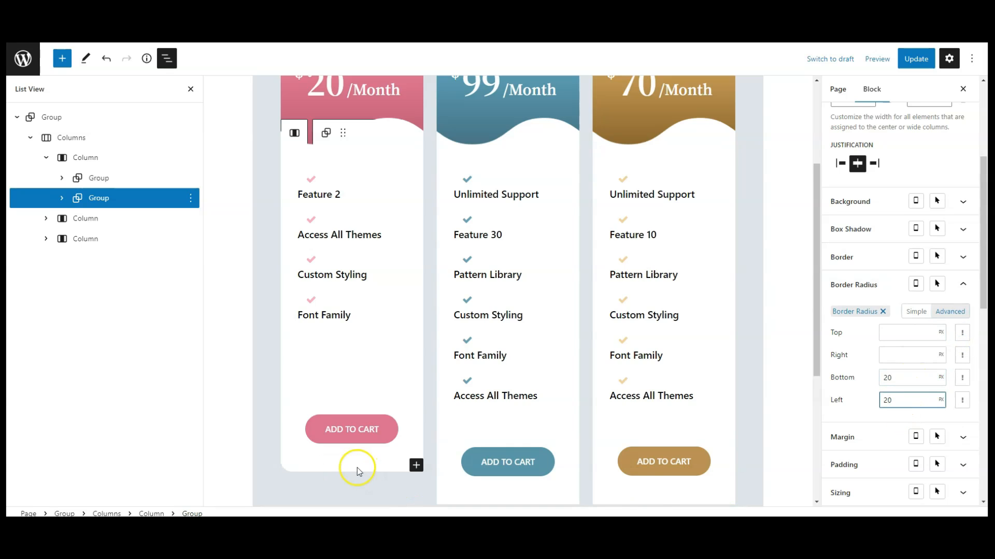
# Step: Apply an advanced border radius of 20 px for Bottom and Left to the middle column's feature group
pyautogui.click(46, 218)
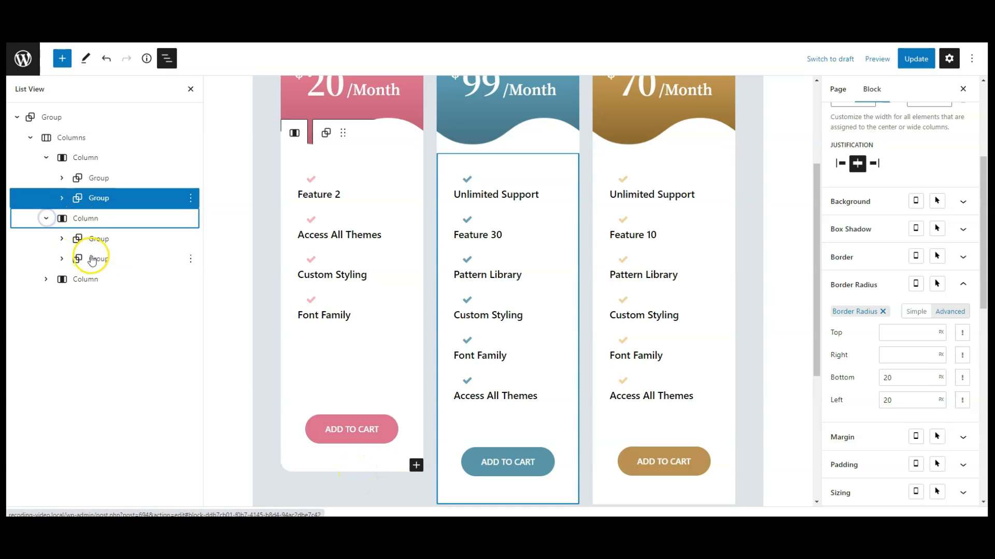
pyautogui.click(90, 258)
pyautogui.click(854, 284)
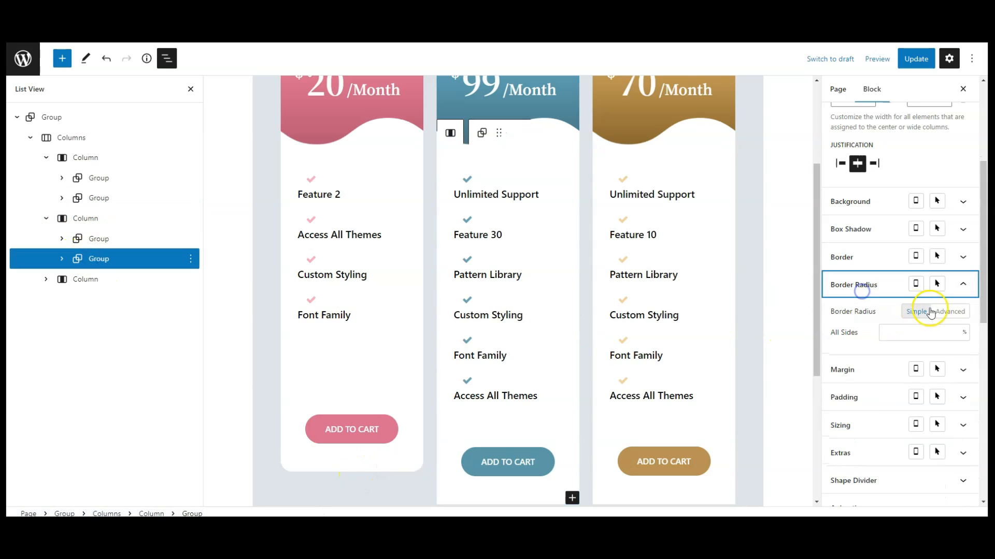
pyautogui.click(950, 311)
pyautogui.click(964, 334)
pyautogui.click(964, 346)
pyautogui.click(895, 383)
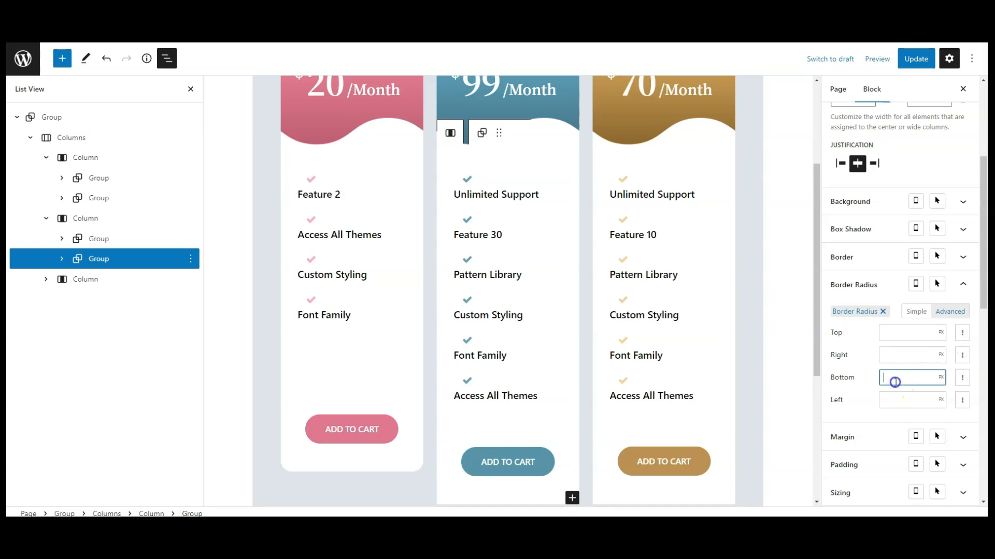
pyautogui.click(898, 403)
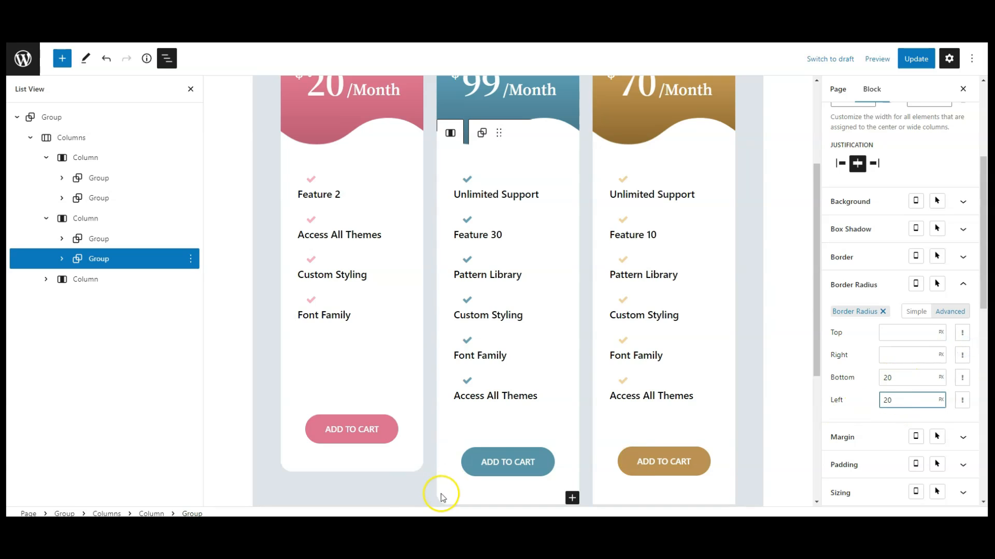
# Step: Set the third column's feature group to an advanced border radius of 20 px for Bottom and Left
pyautogui.scroll(-2, 461, 417)
pyautogui.click(47, 281)
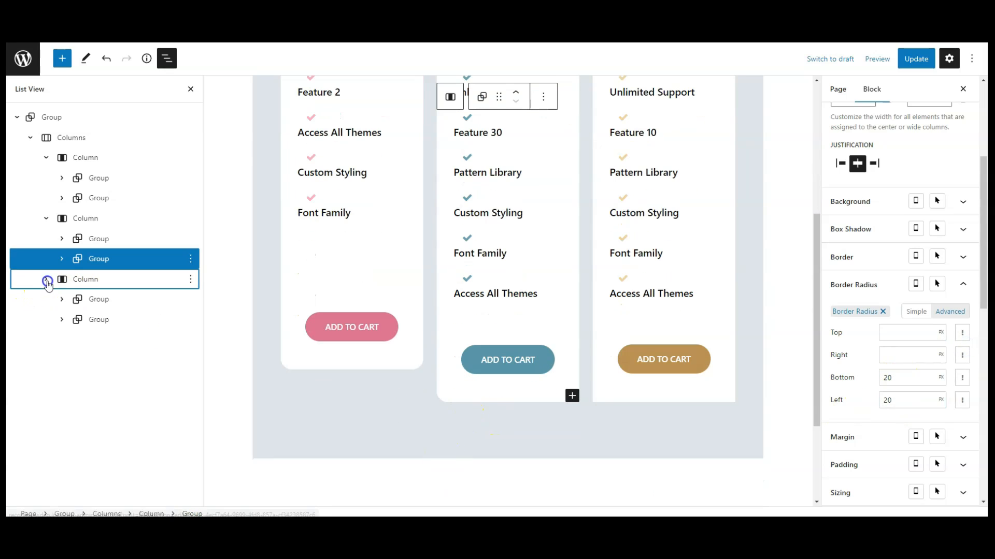
pyautogui.click(98, 320)
pyautogui.click(864, 292)
pyautogui.click(950, 311)
pyautogui.click(964, 332)
pyautogui.click(963, 345)
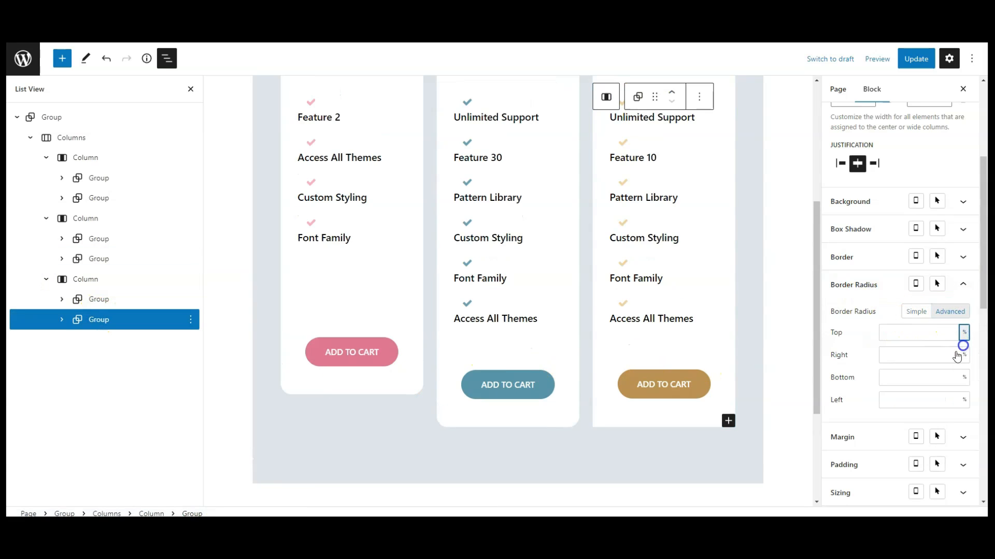
pyautogui.click(902, 380)
pyautogui.click(902, 396)
pyautogui.write('20')
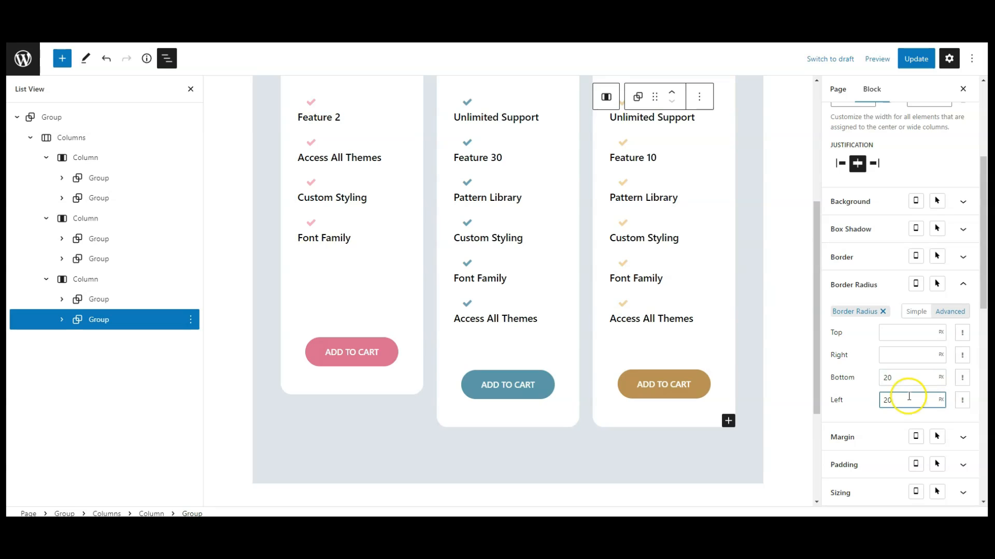
# Step: Update the page and view it on the live site
pyautogui.click(915, 59)
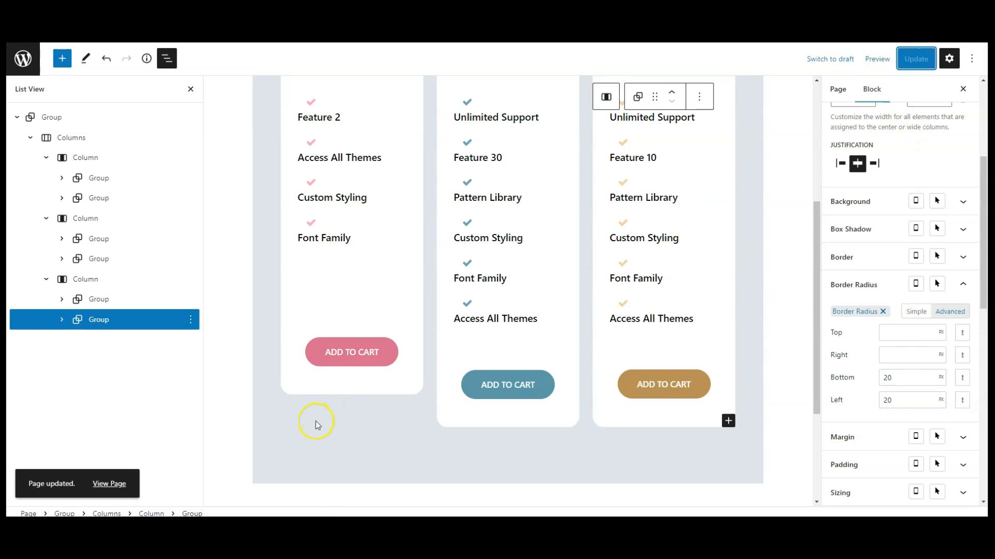
pyautogui.click(111, 484)
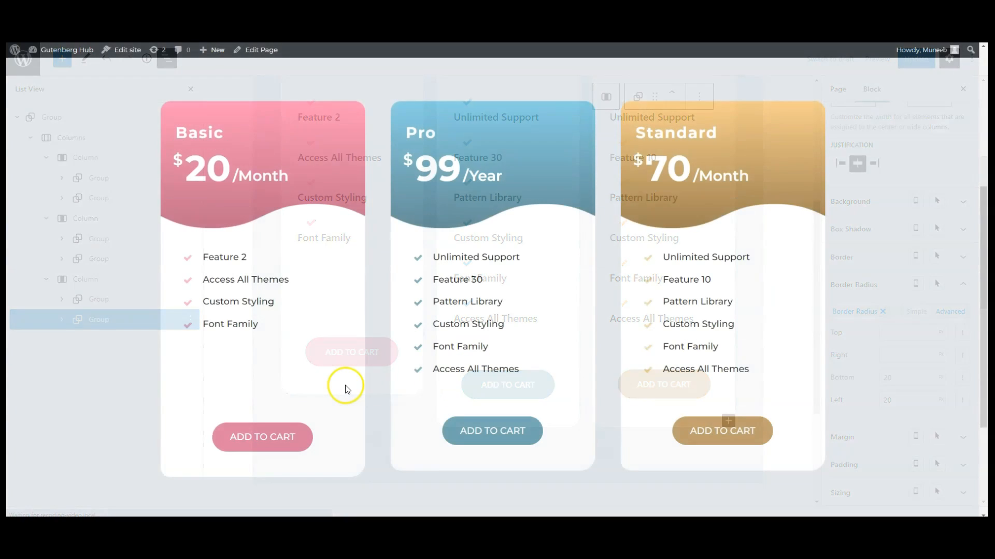